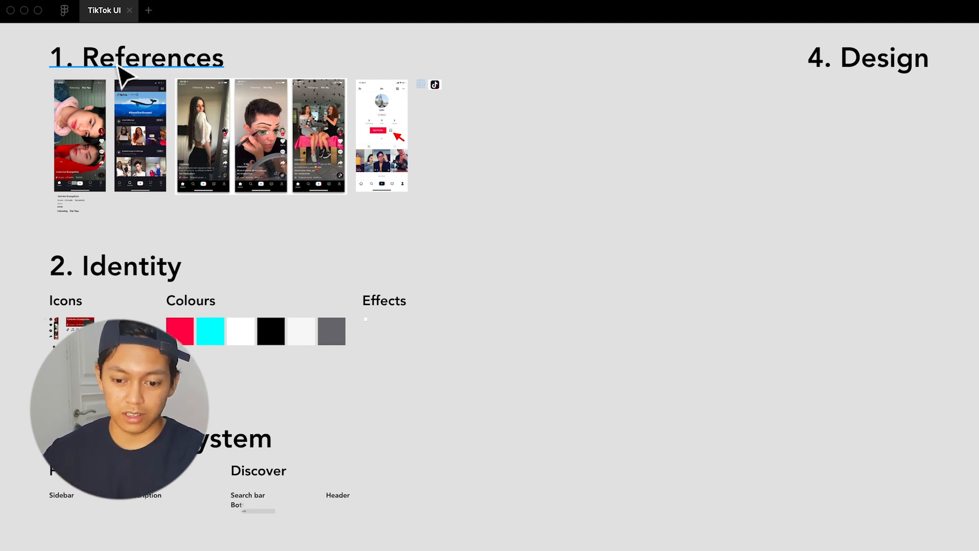
# Examine the reference screenshots of the For You, Discover and profile screens in the References section
pyautogui.click(220, 100)
pyautogui.press('Escape')
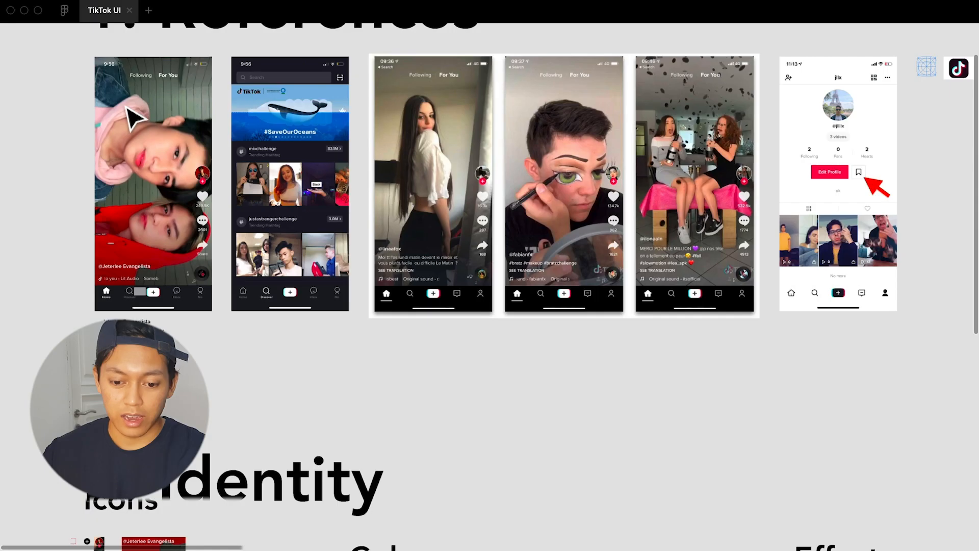
pyautogui.scroll(5, 131, 120)
pyautogui.scroll(3, 155, 139)
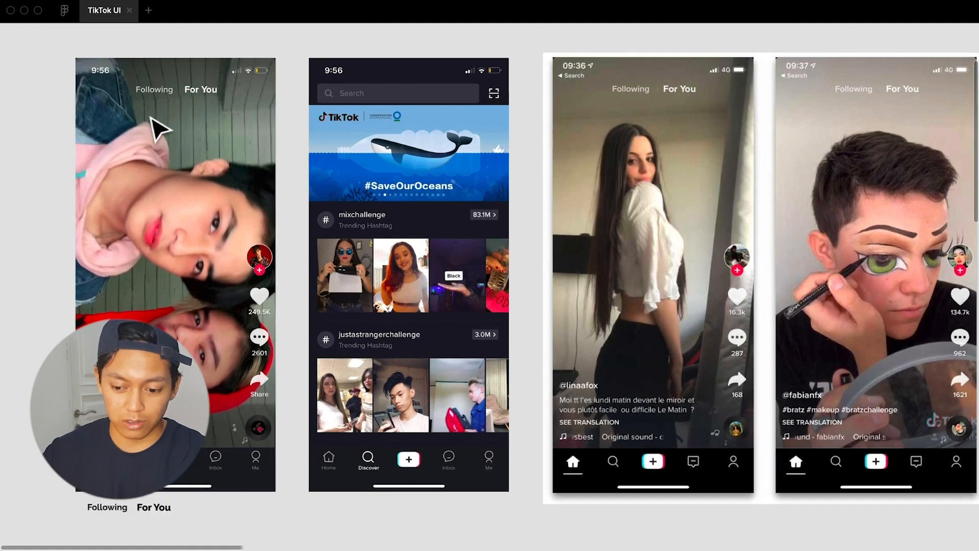
pyautogui.click(151, 119)
pyautogui.scroll(2, 250, 225)
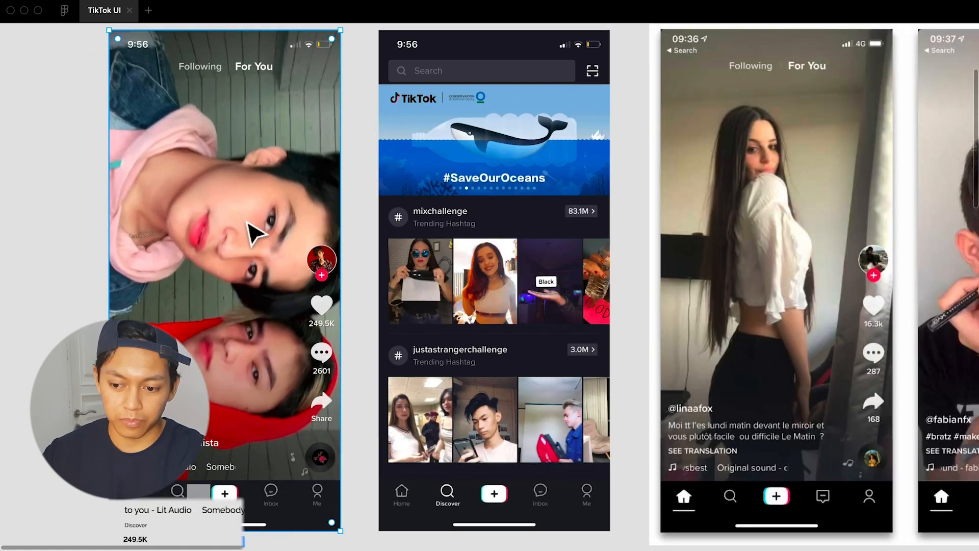
pyautogui.scroll(1, 254, 232)
pyautogui.hscroll(3, 251, 229)
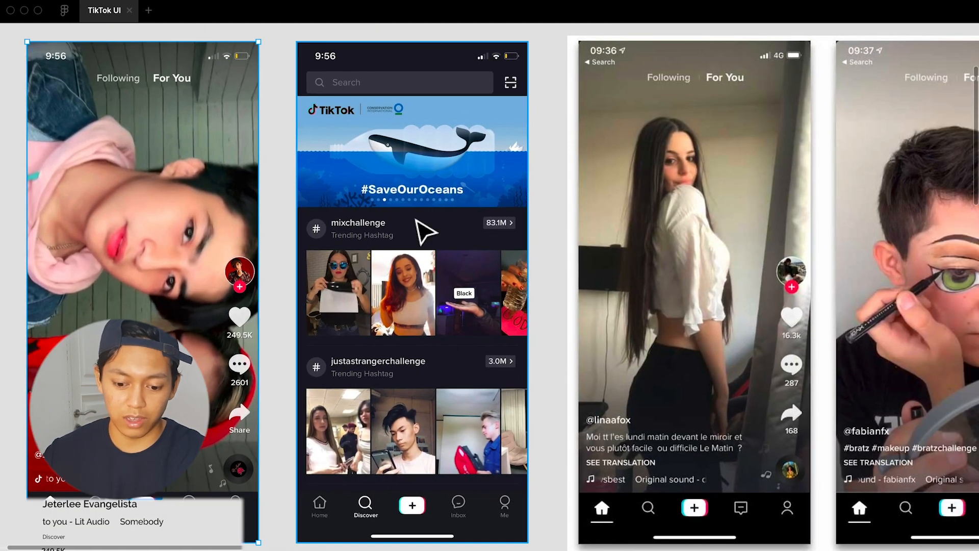
pyautogui.hscroll(10, 420, 230)
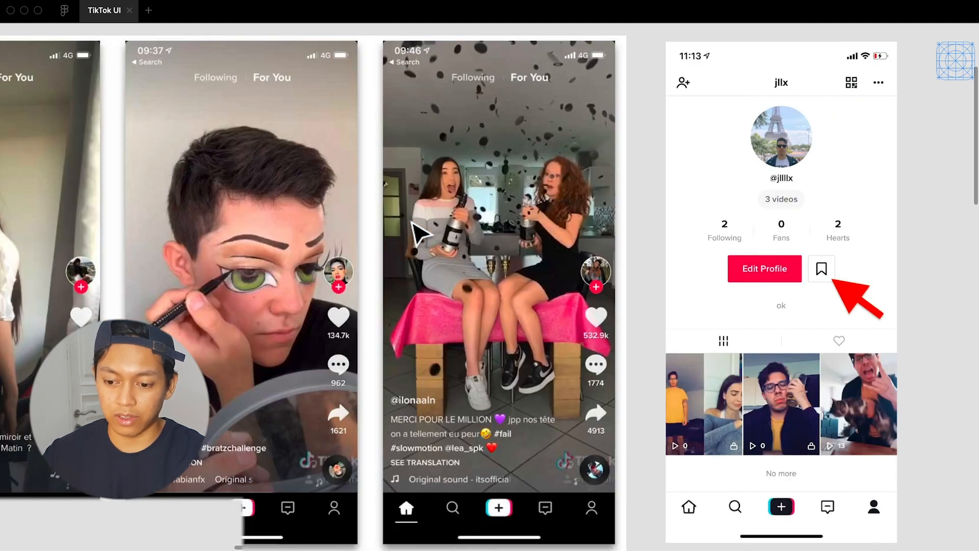
pyautogui.hscroll(2, 414, 232)
pyautogui.moveTo(712, 218); pyautogui.dragTo(684, 215)
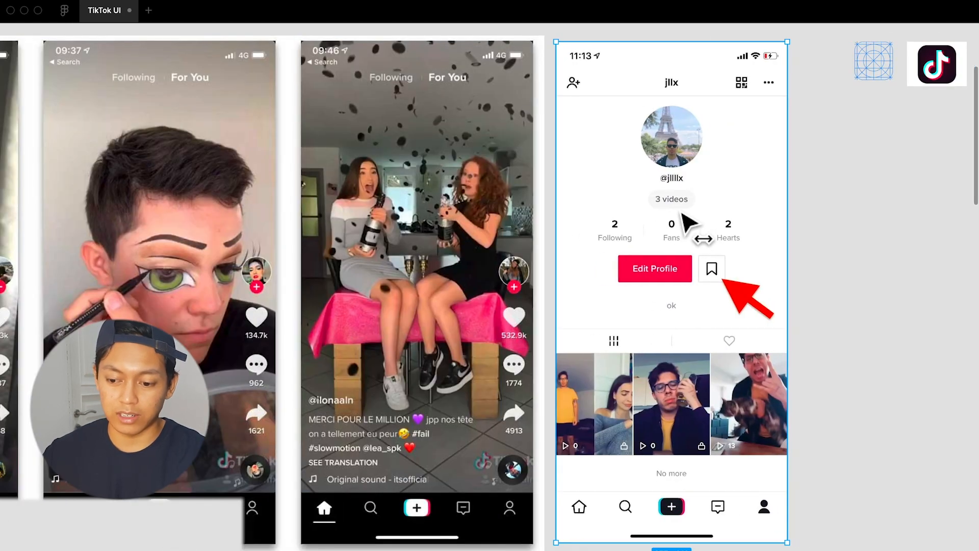
pyautogui.hscroll(-6, 683, 219)
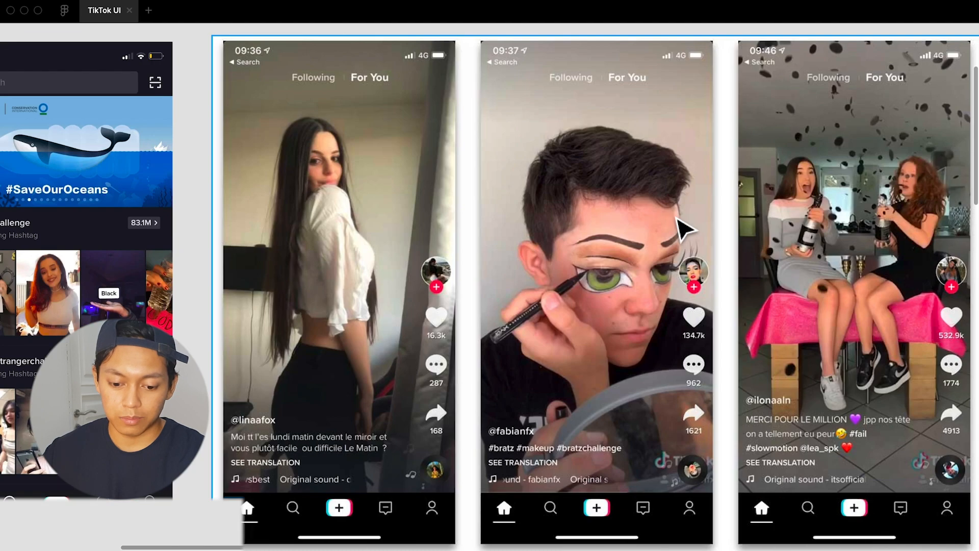
pyautogui.hscroll(-7, 684, 229)
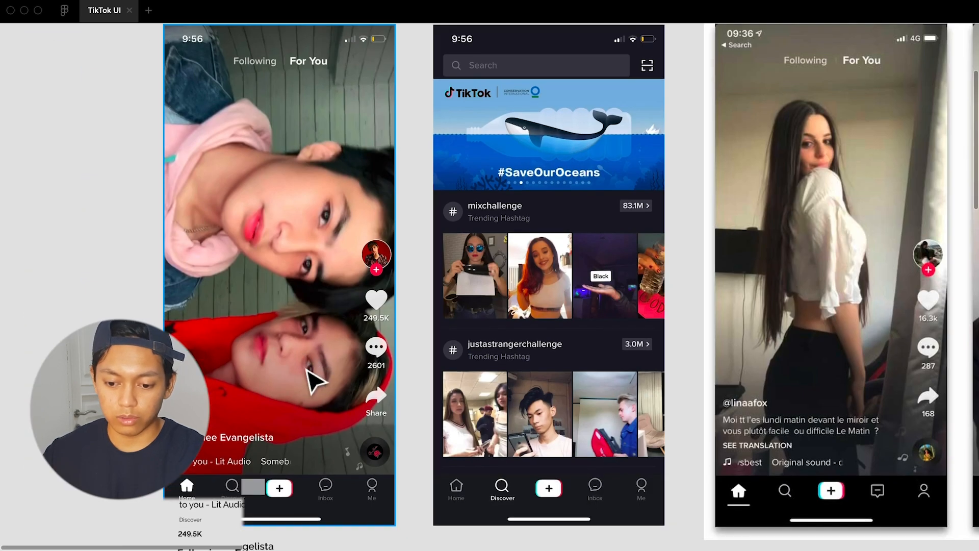
# Compare the For You reference screen's sidebar and navigation icons with the icon set in the Identity section
pyautogui.scroll(-1, 312, 377)
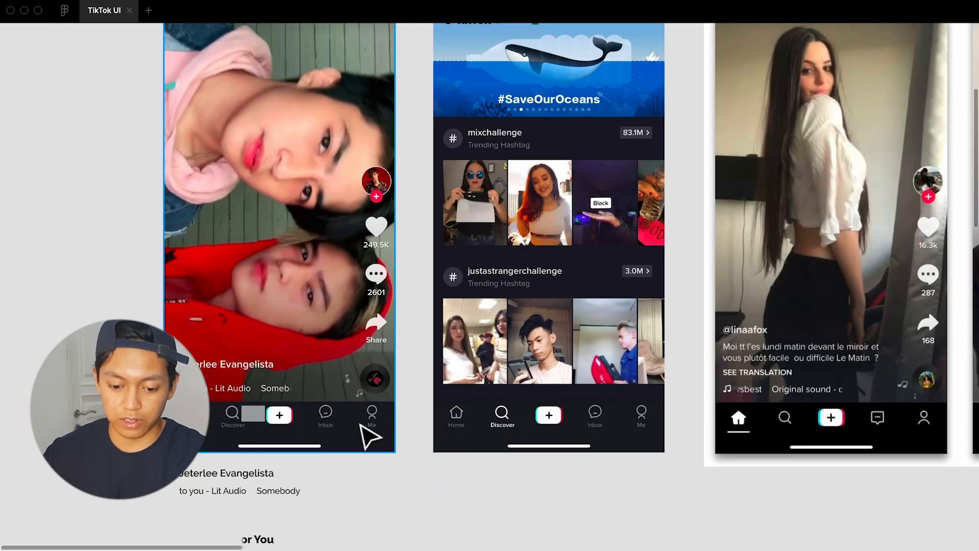
pyautogui.scroll(-10, 370, 436)
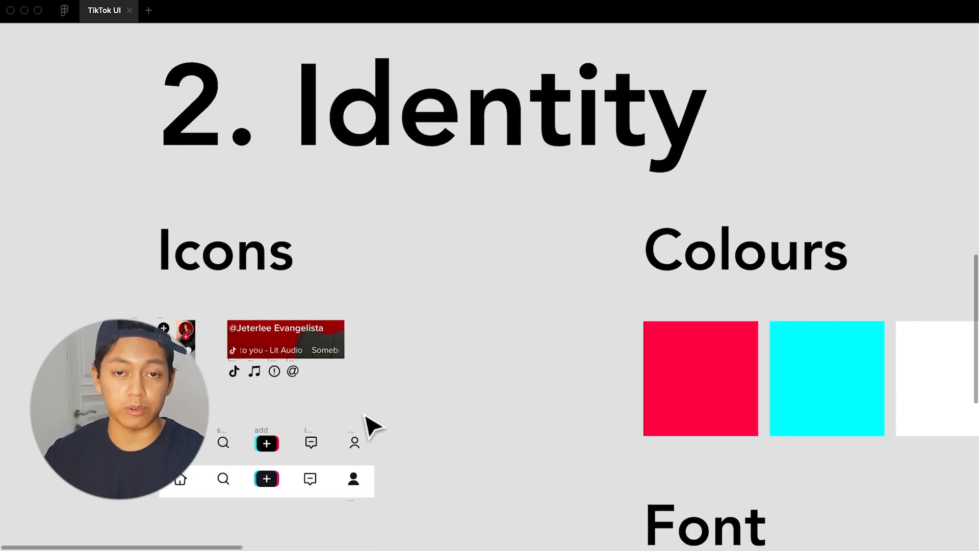
pyautogui.scroll(5, 363, 380)
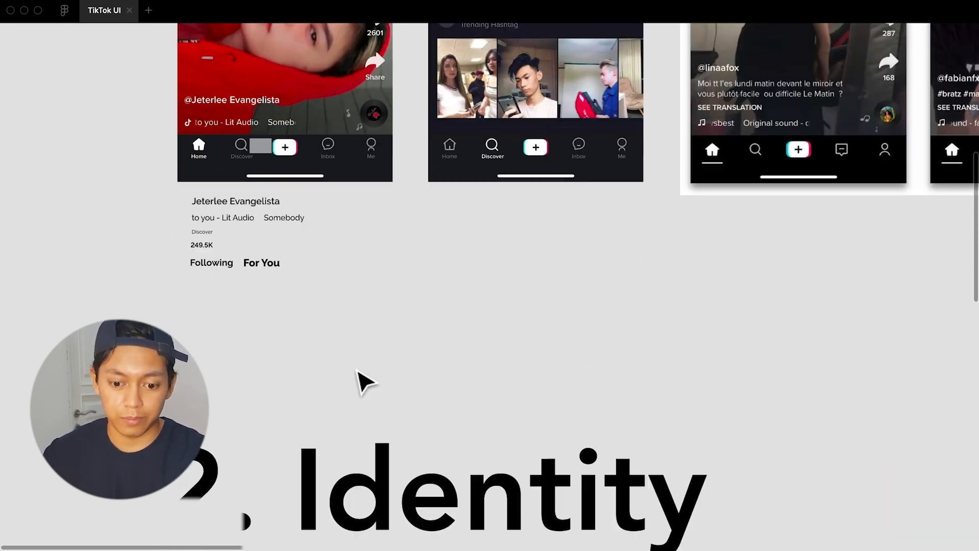
pyautogui.scroll(5, 357, 372)
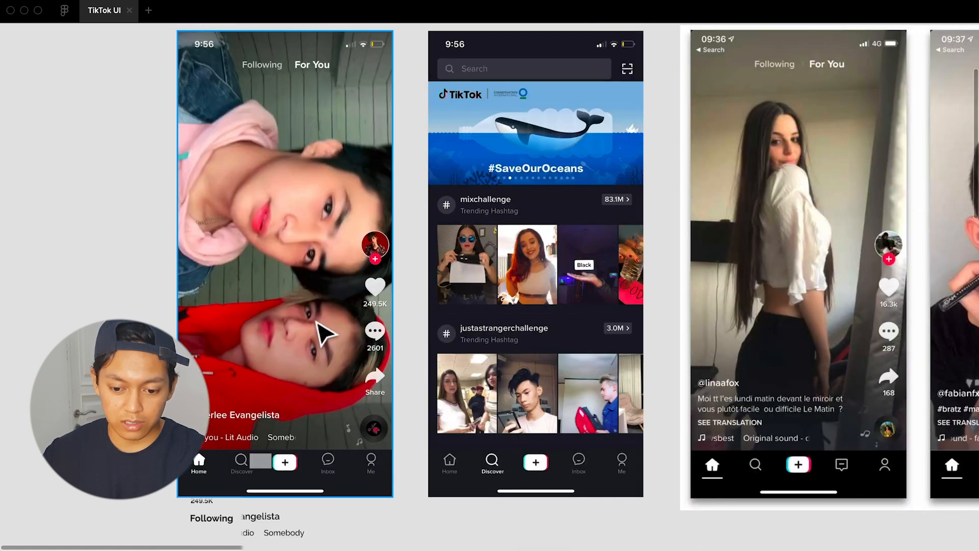
pyautogui.scroll(5, 322, 334)
pyautogui.hscroll(-3, 357, 373)
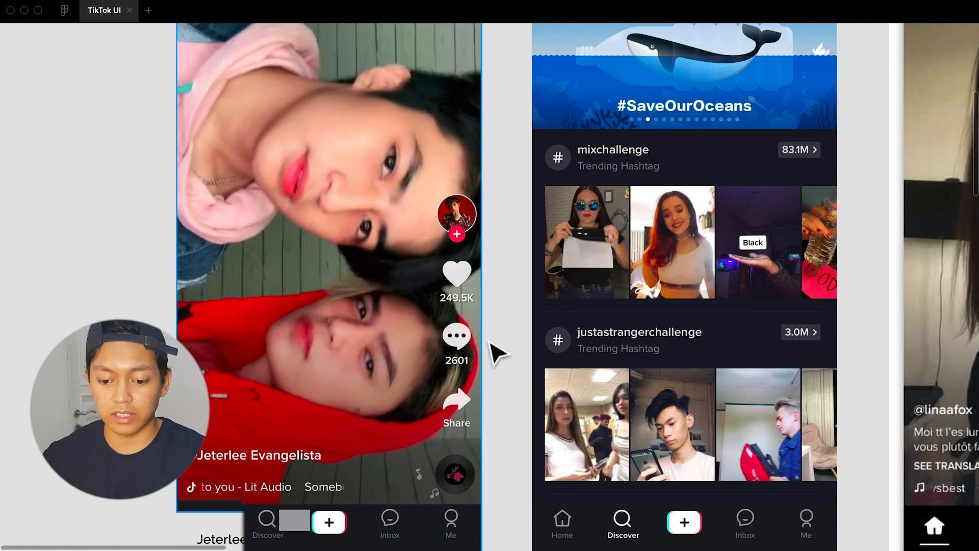
pyautogui.scroll(-10, 497, 352)
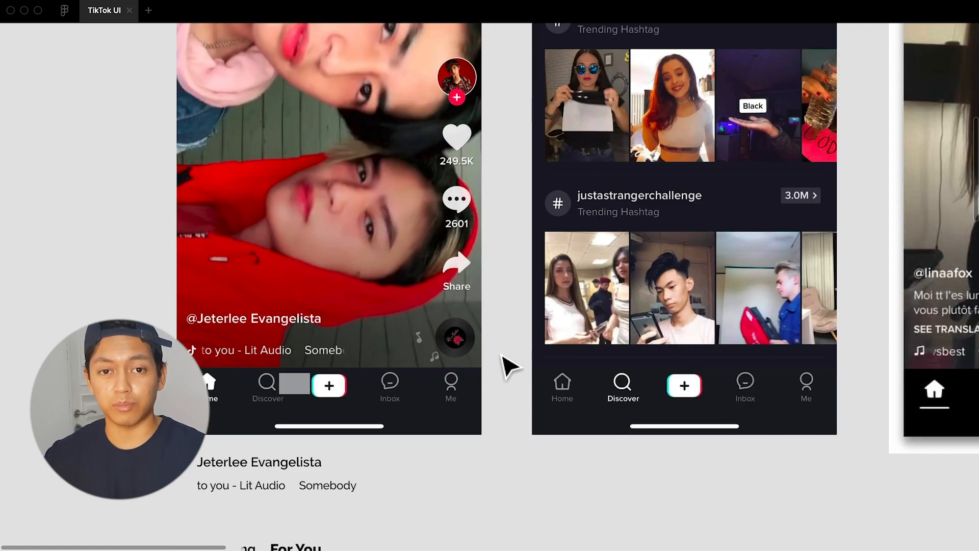
pyautogui.scroll(-12, 508, 366)
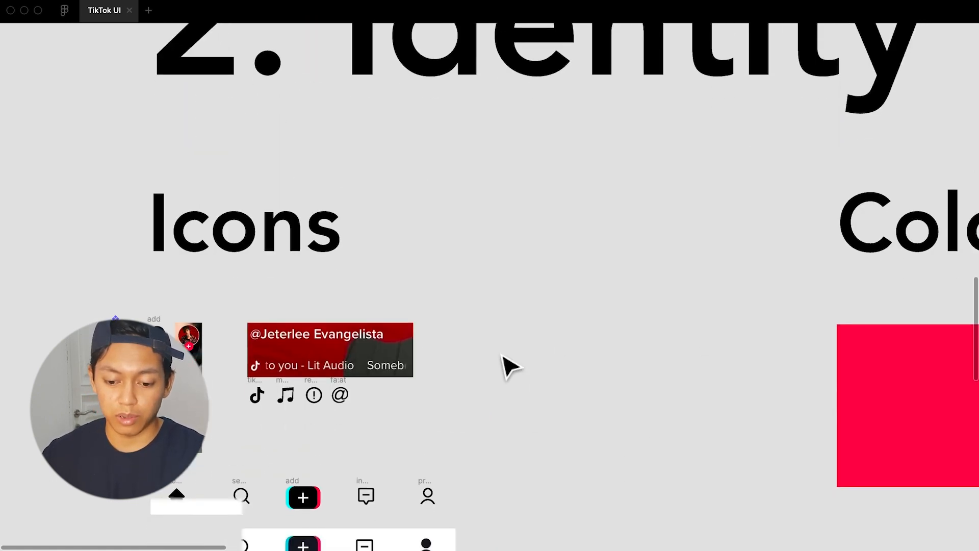
# Run the Iconify plugin and search its icon library for "heart"
pyautogui.rightClick(532, 251)
pyautogui.moveTo(601, 299)
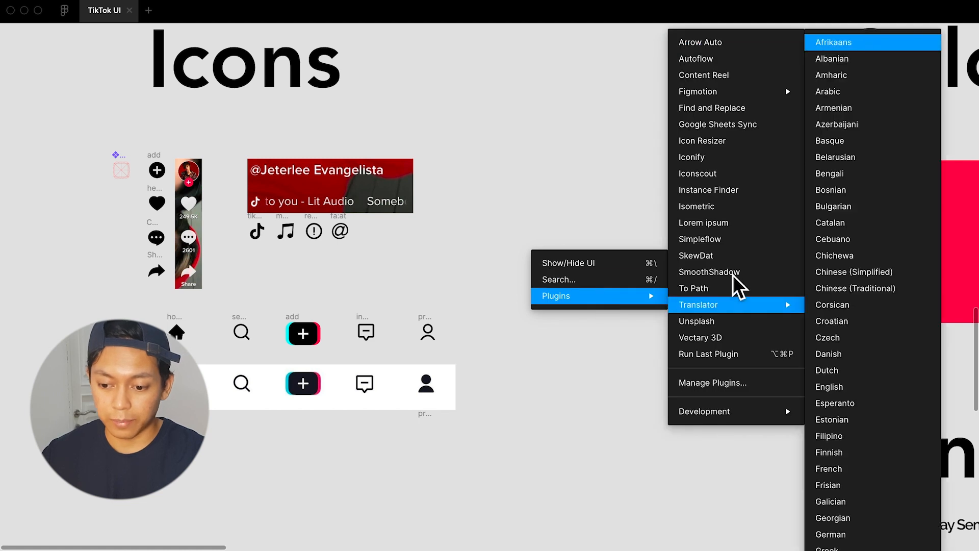
pyautogui.click(740, 163)
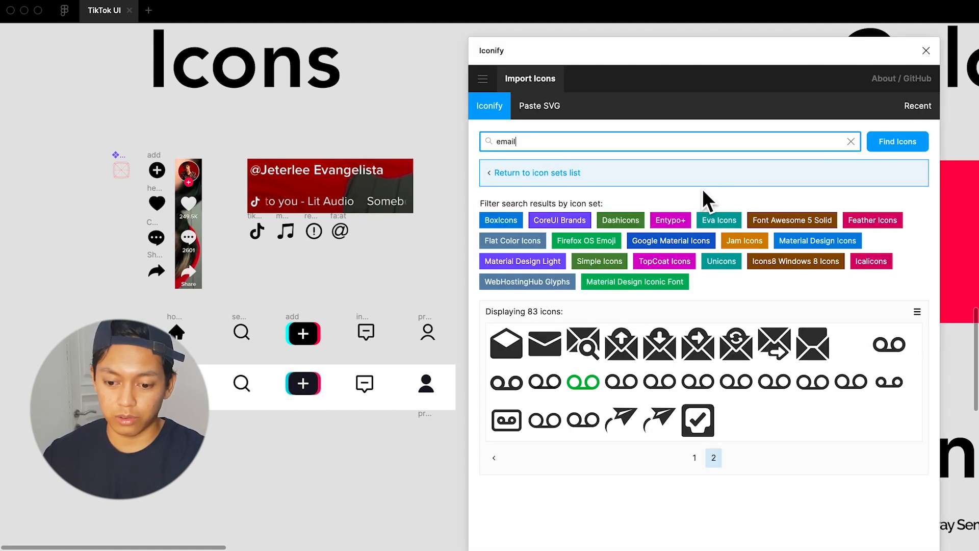
pyautogui.doubleClick(651, 148)
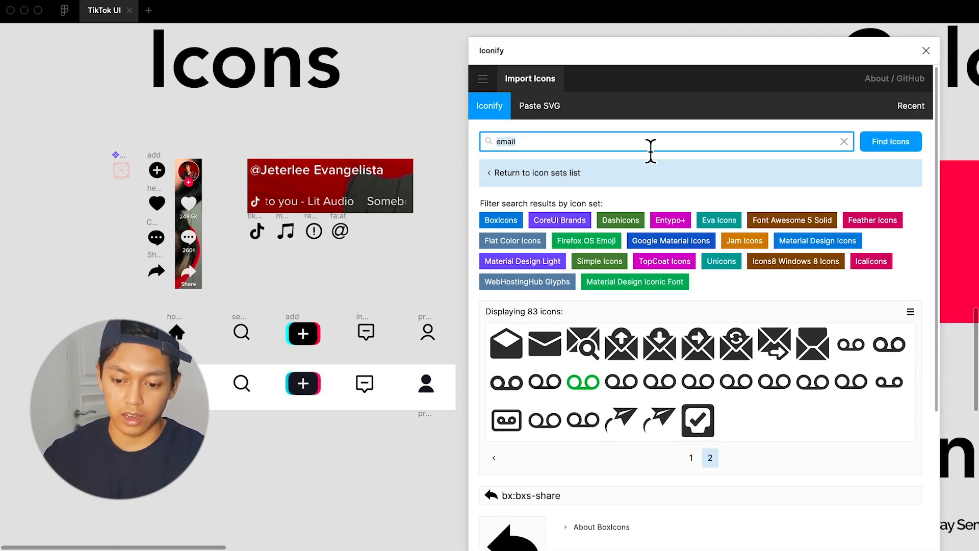
pyautogui.write('heart')
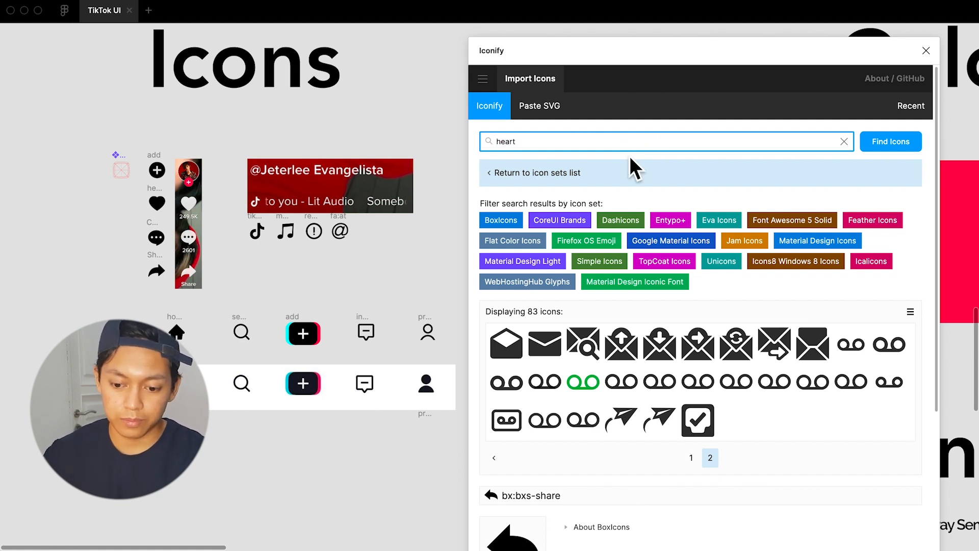
pyautogui.click(887, 146)
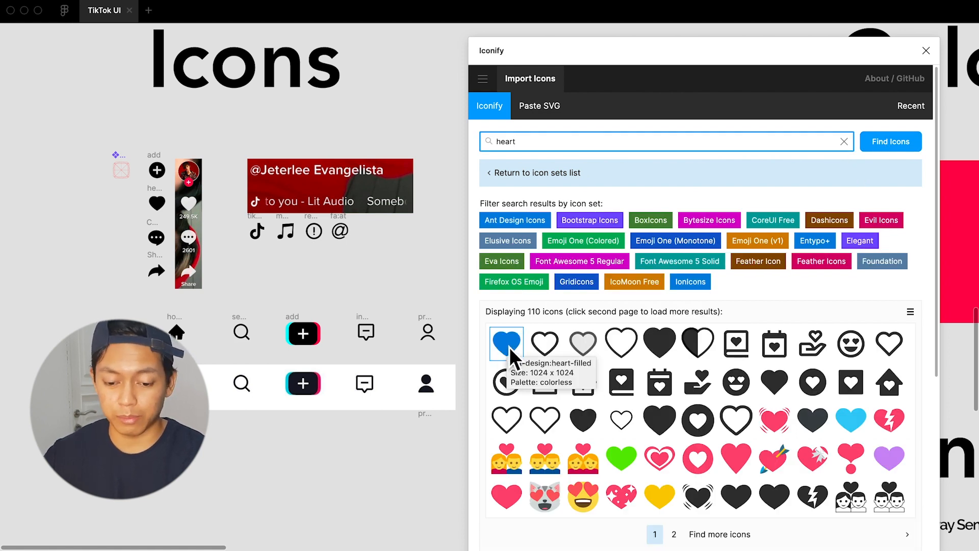
# Import the solid ant-design:heart-filled icon onto the canvas
pyautogui.moveTo(513, 344); pyautogui.dragTo(156, 200)
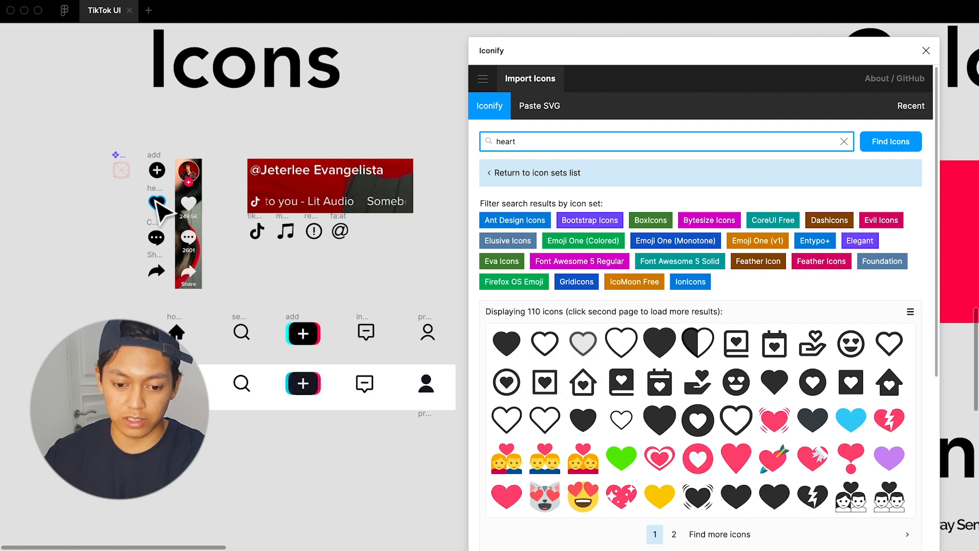
pyautogui.scroll(5, 155, 200)
pyautogui.moveTo(506, 351); pyautogui.dragTo(77, 287)
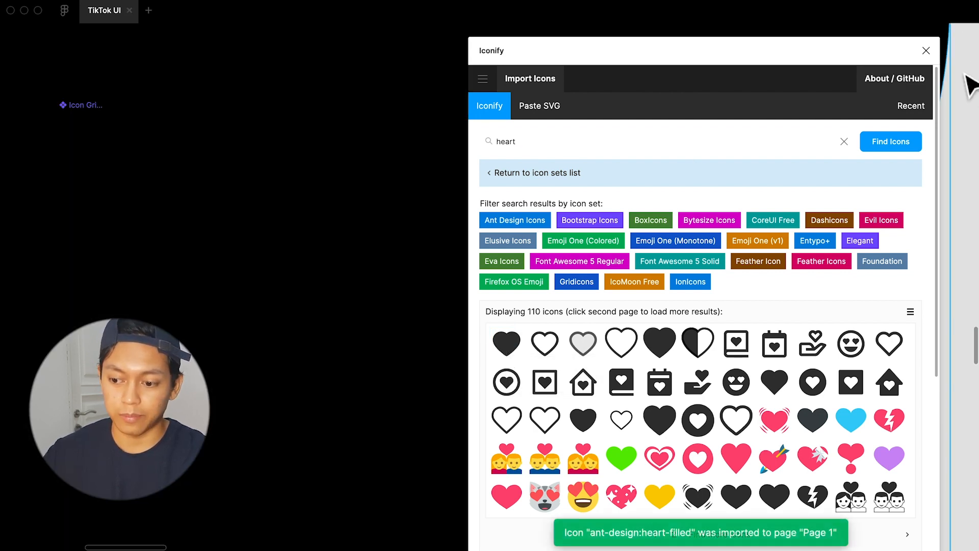
# Close the Iconify window and show the hidden interface around the canvas
pyautogui.click(926, 51)
pyautogui.scroll(-3, 848, 121)
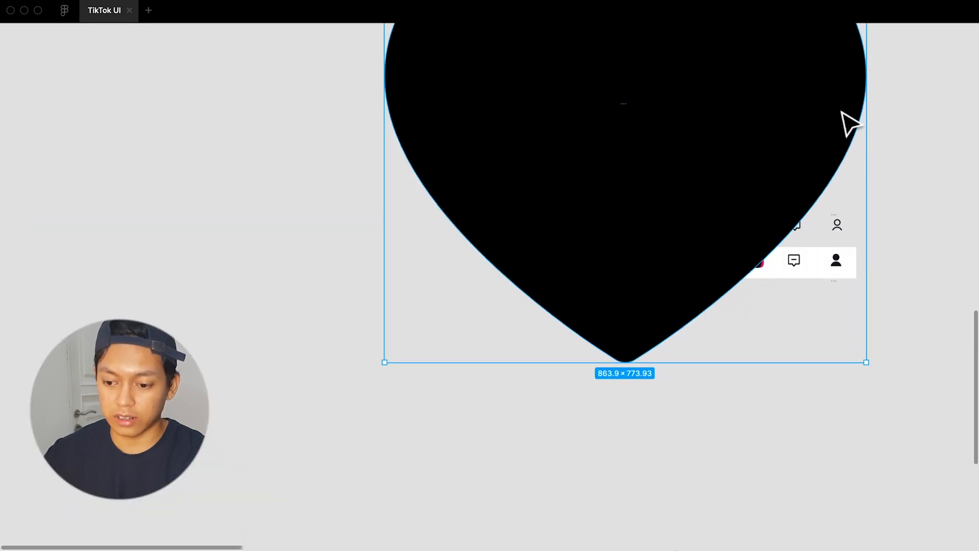
pyautogui.scroll(3, 867, 127)
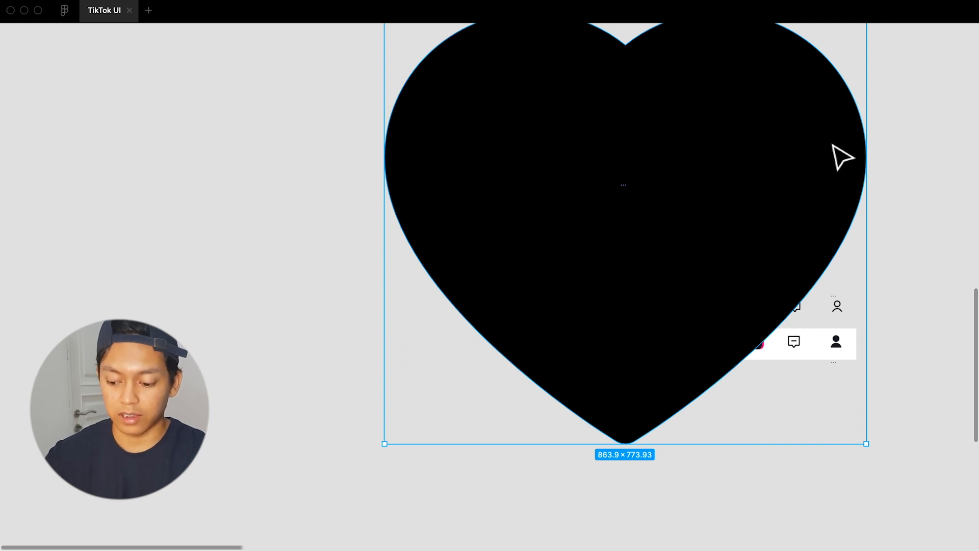
pyautogui.press('super+backslash')
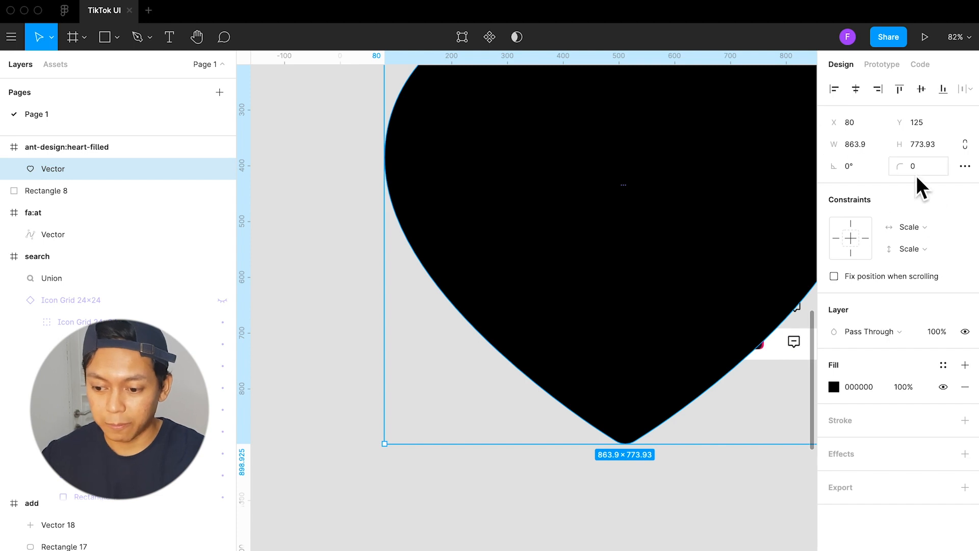
# Lock the proportions of the heart's inner vector and set its height to 24
pyautogui.click(965, 144)
pyautogui.click(932, 149)
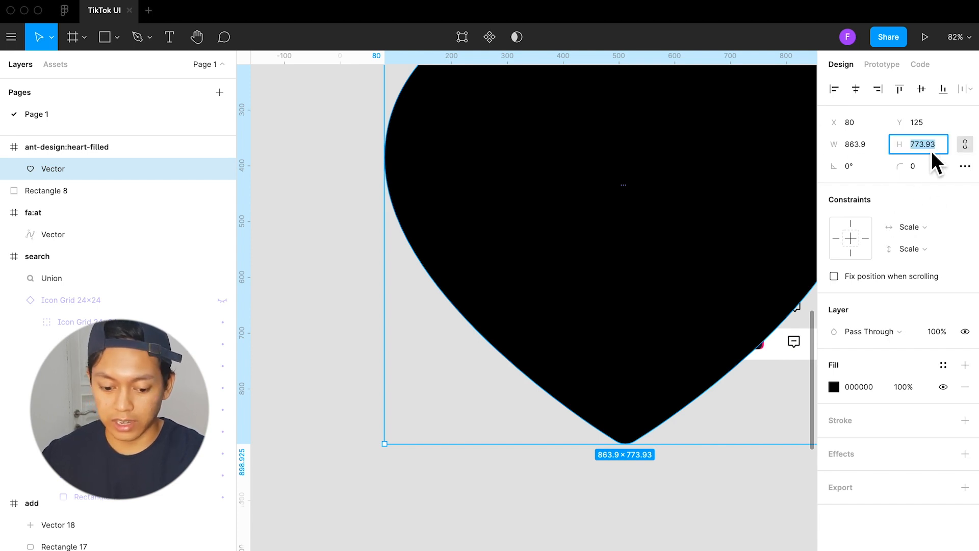
pyautogui.write('2')
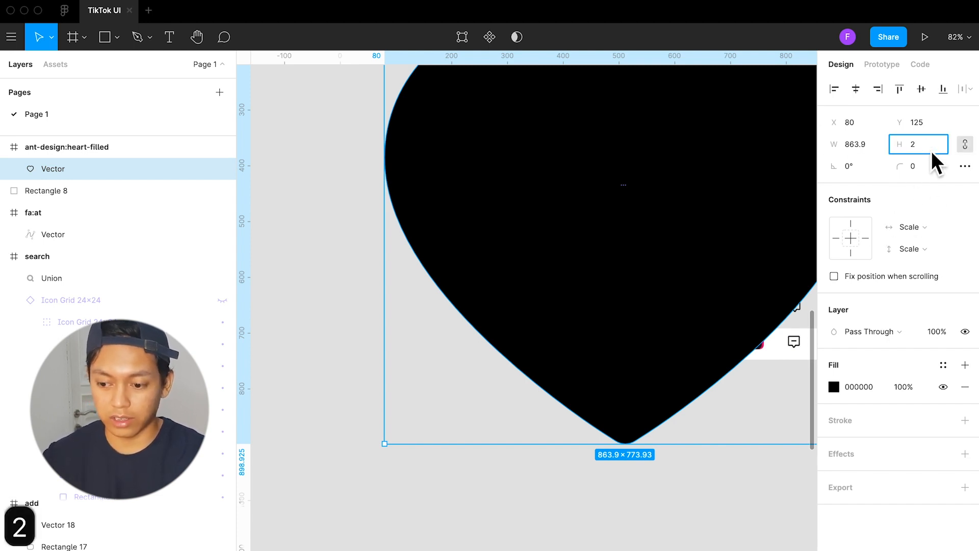
pyautogui.write('4')
pyautogui.press('Return')
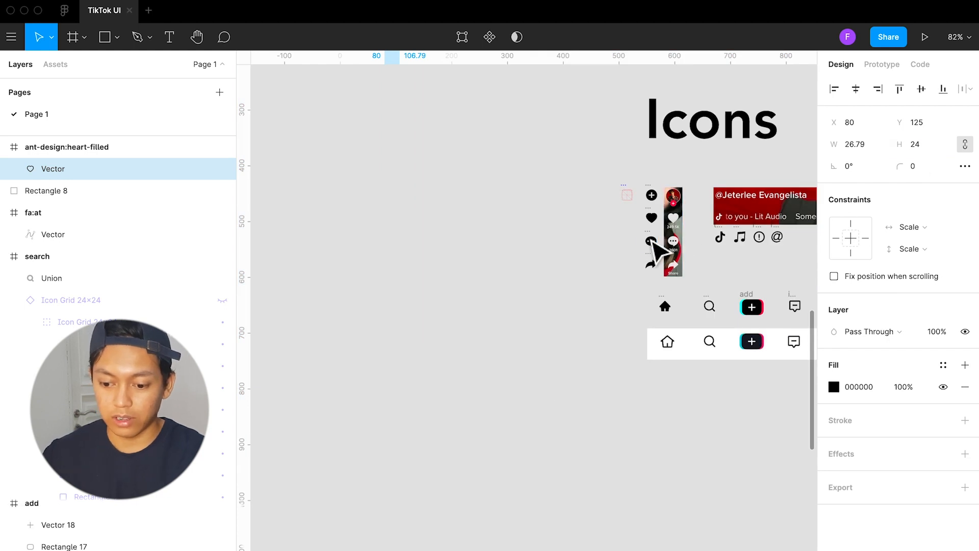
# Move the resized heart vector below the Icon Grid component, beside the existing heart icon
pyautogui.scroll(-5, 654, 249)
pyautogui.click(514, 134)
pyautogui.moveTo(462, 99); pyautogui.dragTo(639, 249)
pyautogui.scroll(10, 640, 250)
pyautogui.moveTo(548, 289); pyautogui.dragTo(544, 271)
pyautogui.click(442, 291)
pyautogui.click(546, 258)
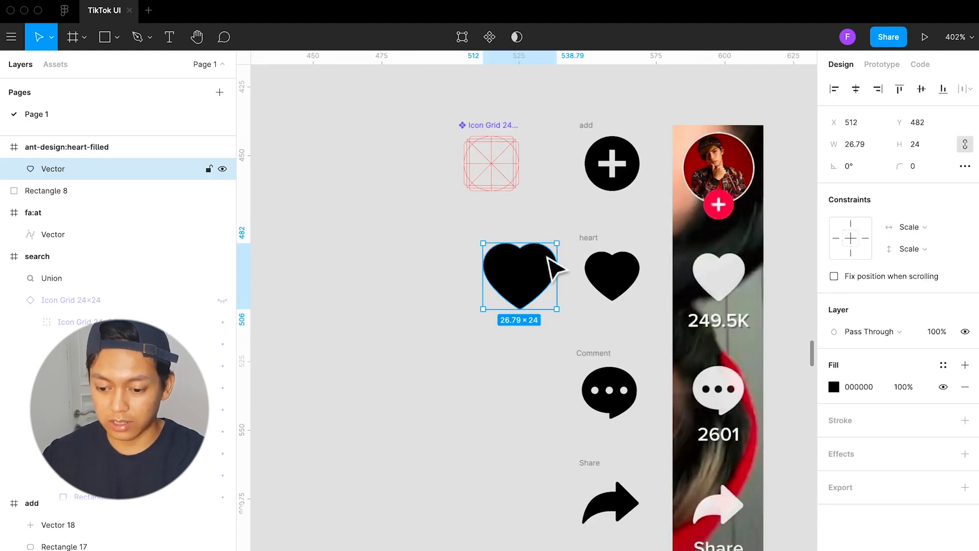
# Undo the moves and the resize of the heart's inner vector
pyautogui.scroll(-15, 525, 266)
pyautogui.click(455, 148)
pyautogui.press('super+z')
pyautogui.press('super+z')
pyautogui.press('super+z')
pyautogui.press('super+z')
pyautogui.press('super+z')
pyautogui.press('super+z')
pyautogui.press('super+z')
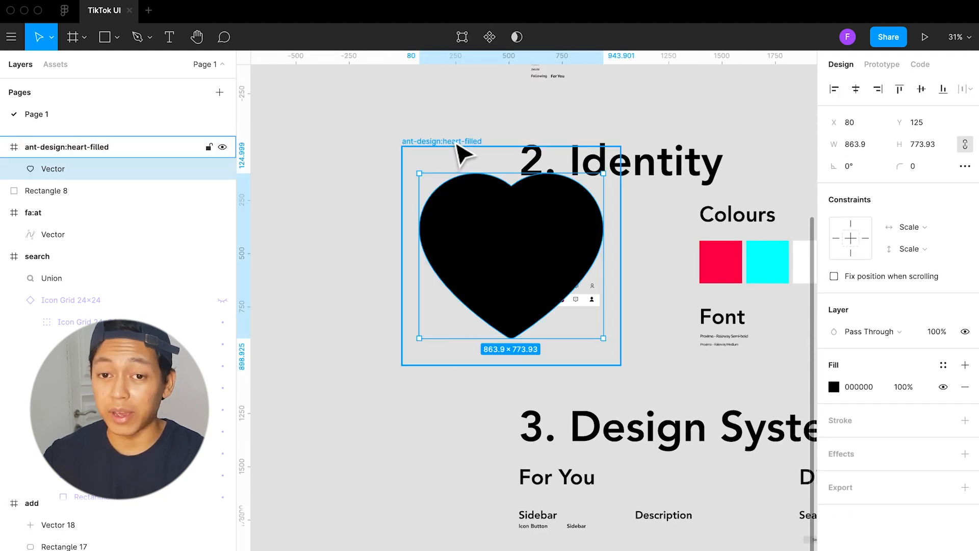
# Lock the proportions of the whole ant-design:heart-filled frame and set its height to 24
pyautogui.click(458, 145)
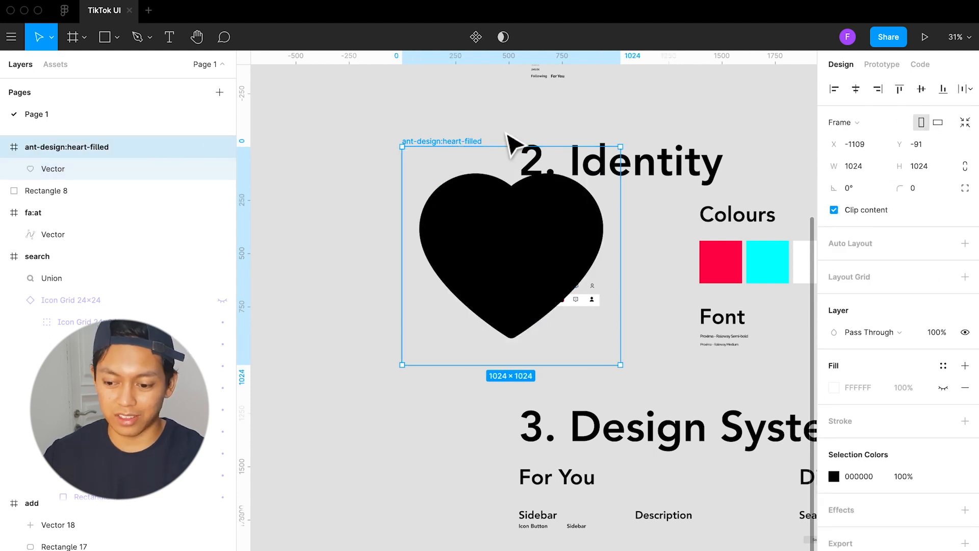
pyautogui.click(965, 166)
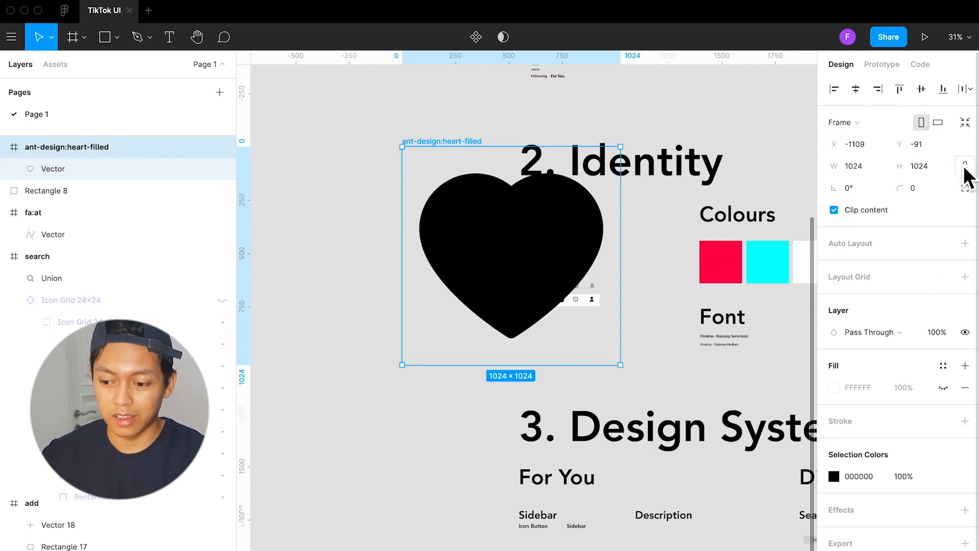
pyautogui.click(926, 168)
pyautogui.write('24')
pyautogui.press('Return')
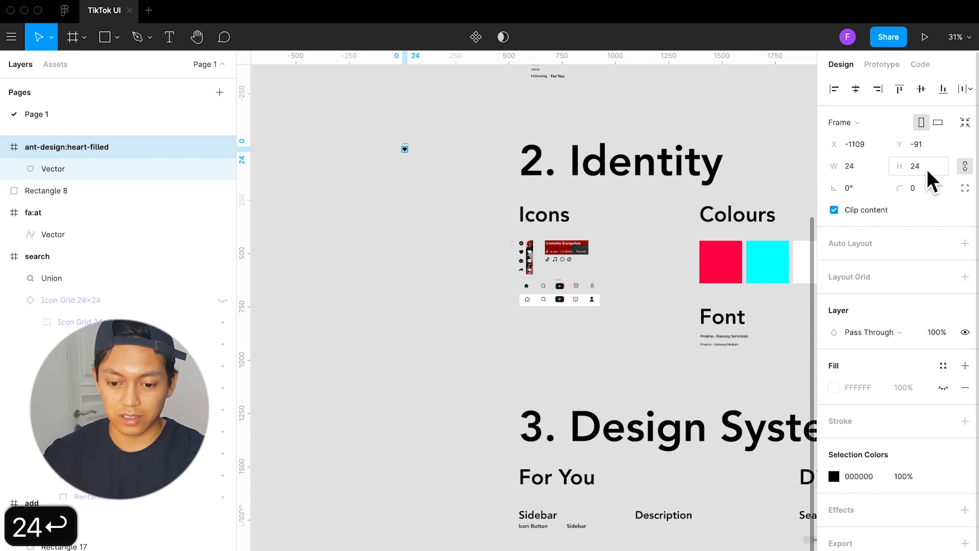
# Move the ant-design:heart-filled frame below the Icon Grid component, beside the existing heart icon
pyautogui.moveTo(408, 153); pyautogui.dragTo(515, 257)
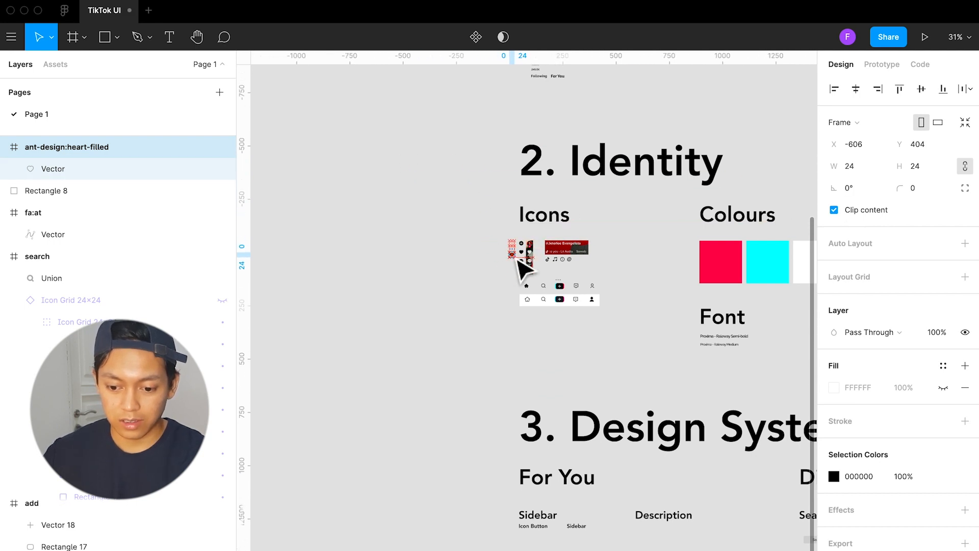
pyautogui.scroll(10, 526, 265)
pyautogui.moveTo(405, 386); pyautogui.dragTo(430, 348)
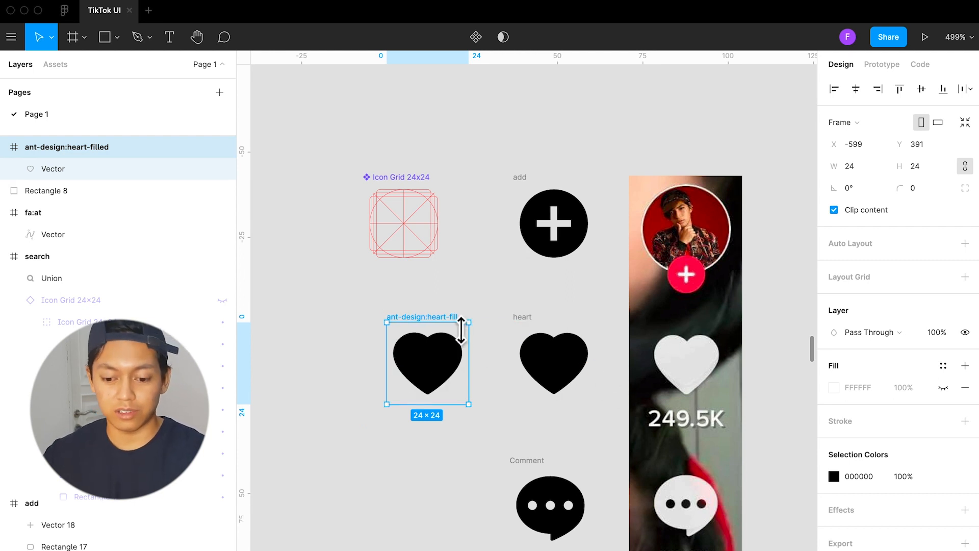
# Delete the imported ant-design:heart-filled frame beside the existing heart icon
pyautogui.press('Delete')
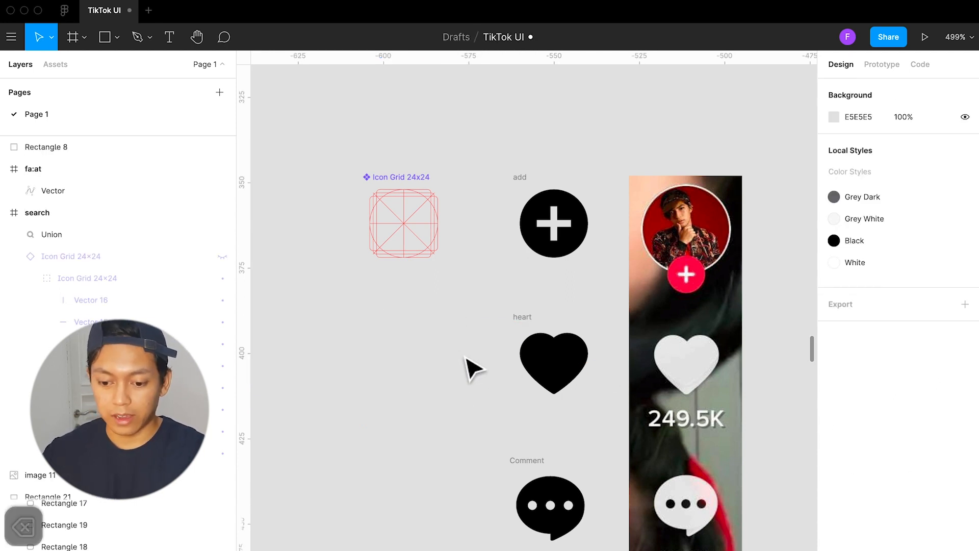
# Examine the collected icons beside their reference images, including the bottom navigation icons from search to profile
pyautogui.scroll(-3, 461, 358)
pyautogui.scroll(-3, 464, 366)
pyautogui.hscroll(2, 457, 244)
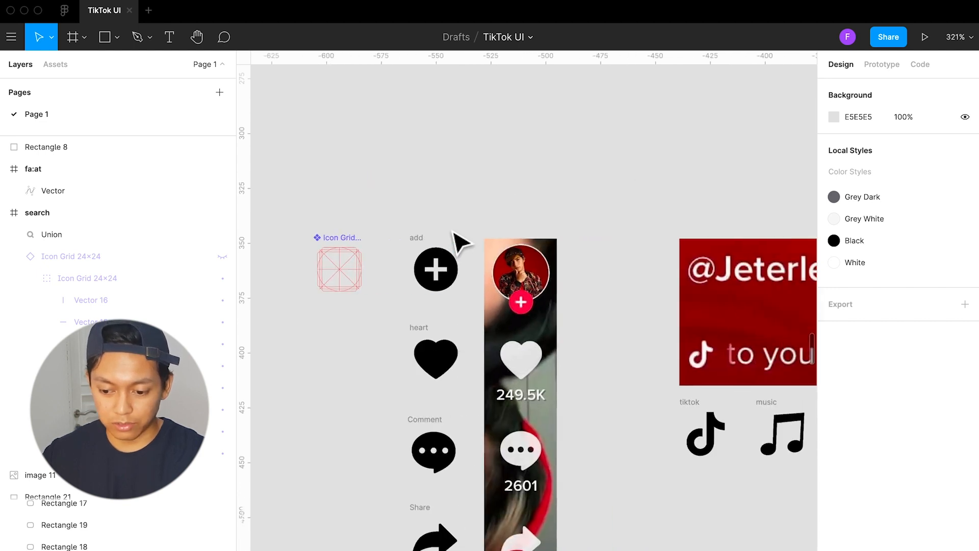
pyautogui.scroll(-1, 424, 526)
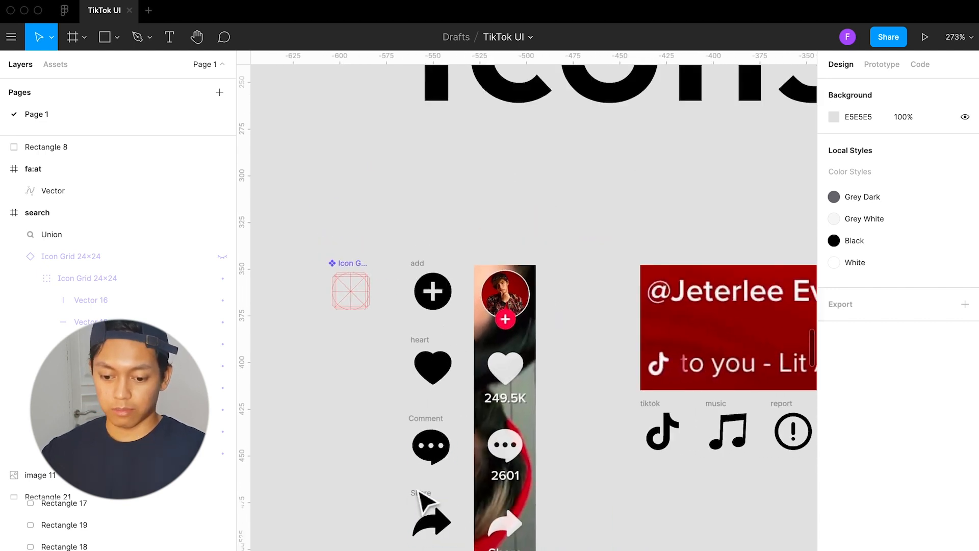
pyautogui.scroll(-3, 427, 496)
pyautogui.hscroll(2, 423, 495)
pyautogui.scroll(-1, 416, 487)
pyautogui.scroll(-2, 415, 484)
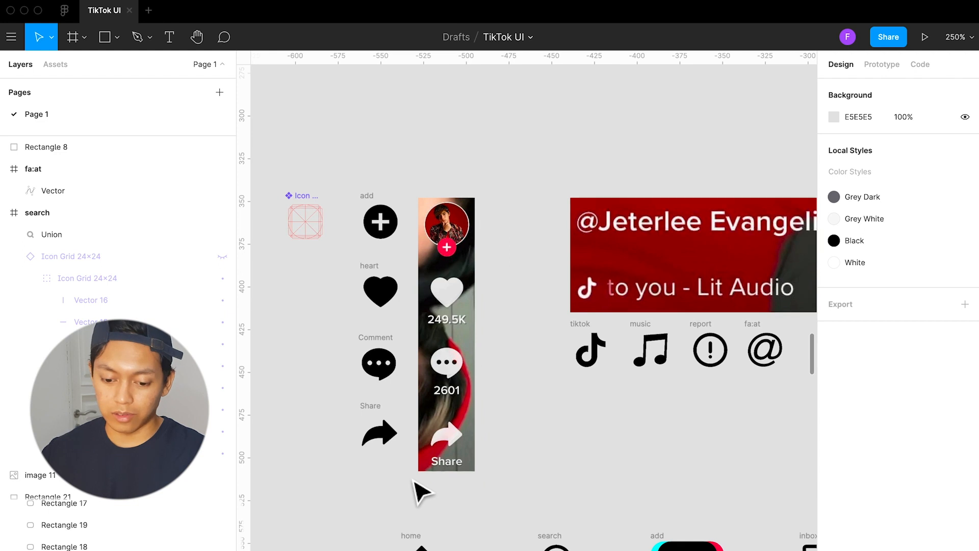
pyautogui.scroll(-2, 417, 493)
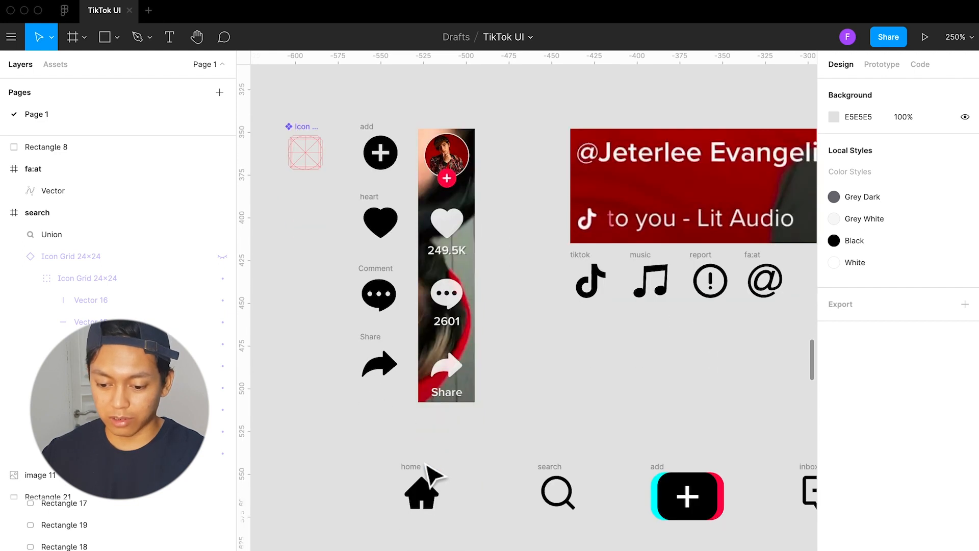
pyautogui.scroll(-1, 427, 470)
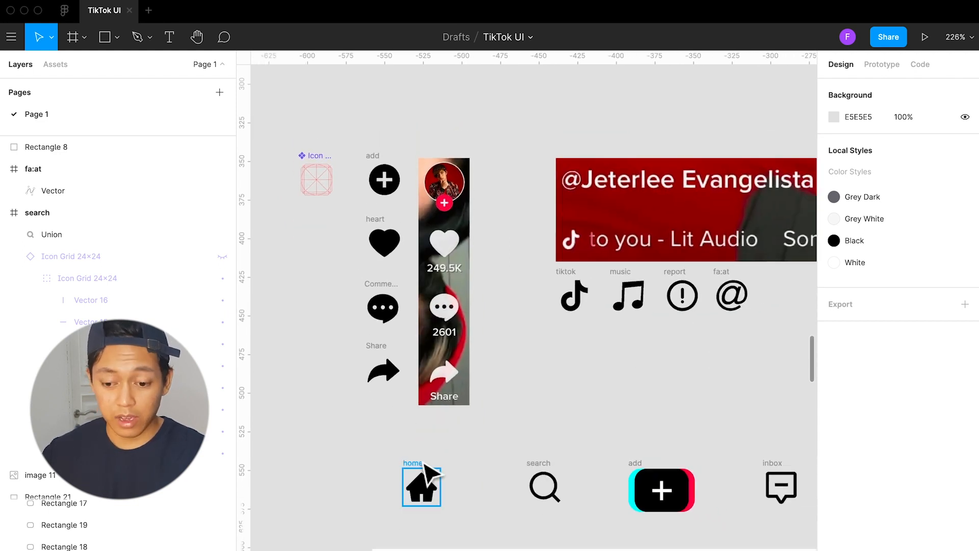
pyautogui.hscroll(1, 427, 472)
pyautogui.hscroll(3, 438, 462)
pyautogui.scroll(-1, 438, 462)
pyautogui.hscroll(2, 441, 461)
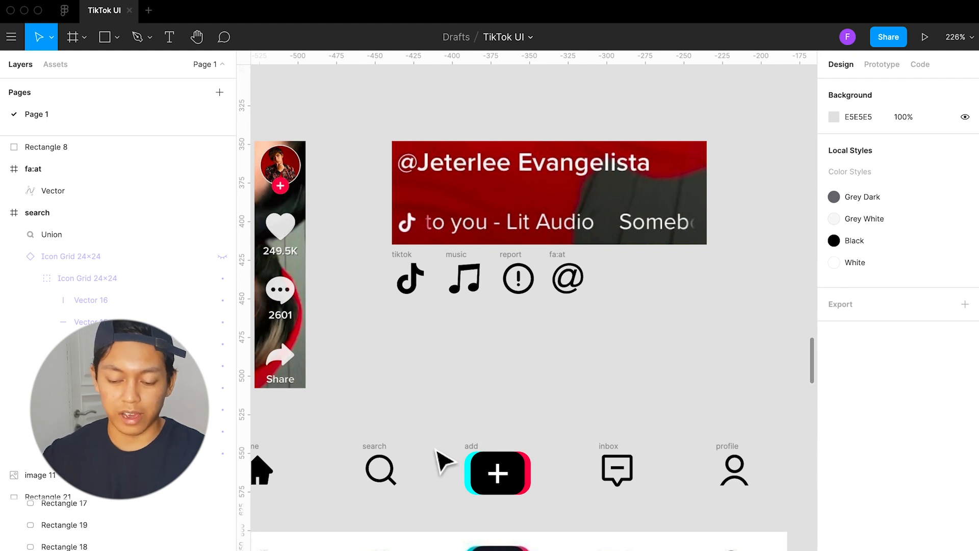
pyautogui.scroll(1, 500, 465)
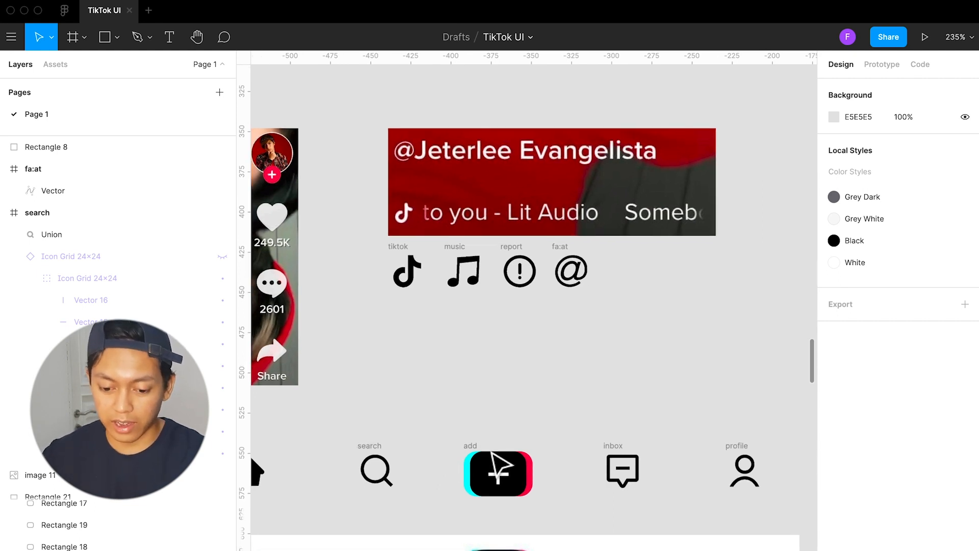
pyautogui.moveTo(344, 421); pyautogui.dragTo(787, 527)
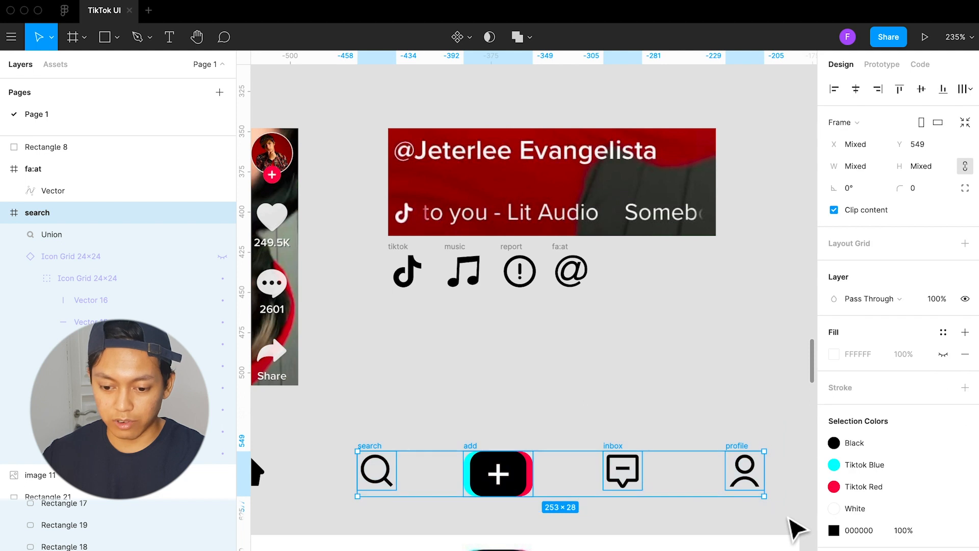
pyautogui.click(564, 367)
# Examine the Icons and Colours areas of the Identity section and select the colour swatch group
pyautogui.scroll(-5, 564, 367)
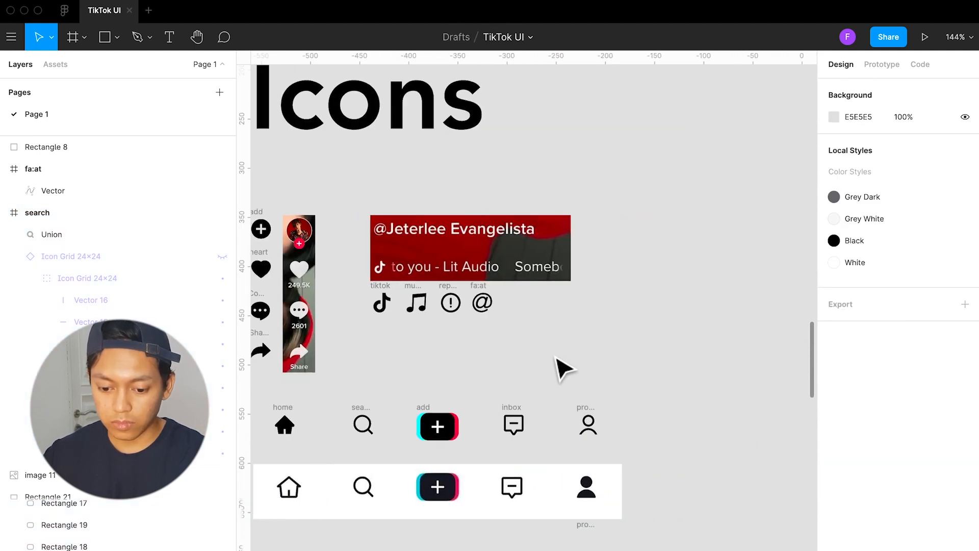
pyautogui.scroll(-5, 513, 380)
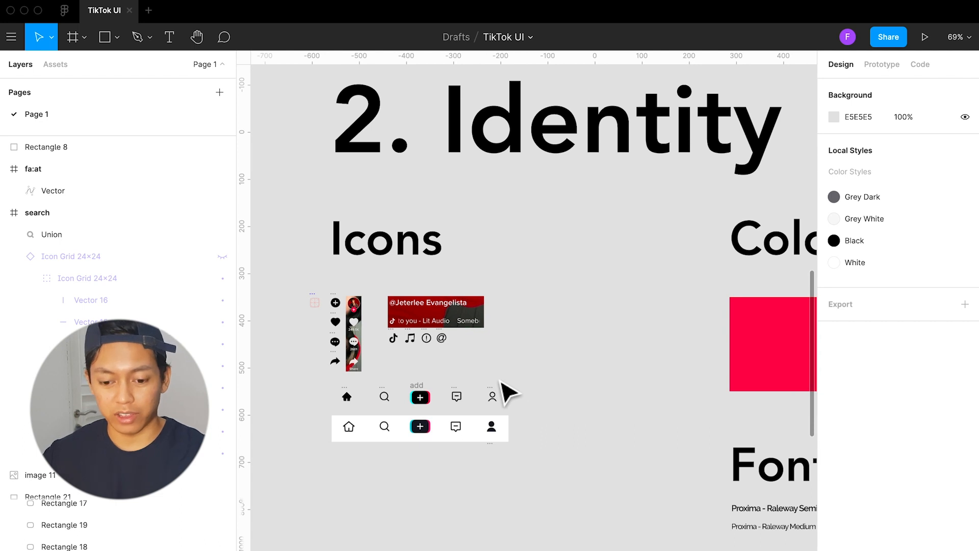
pyautogui.hscroll(5, 504, 393)
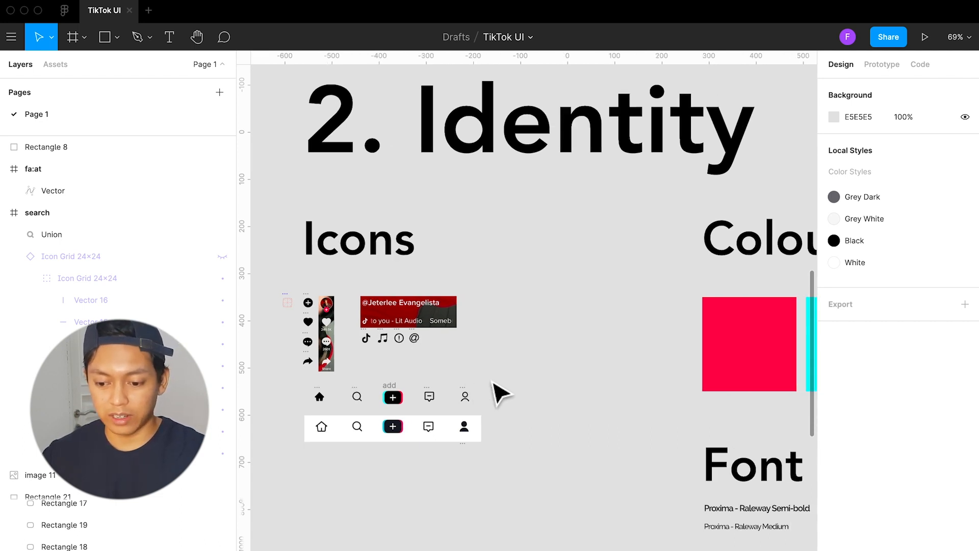
pyautogui.scroll(-2, 497, 387)
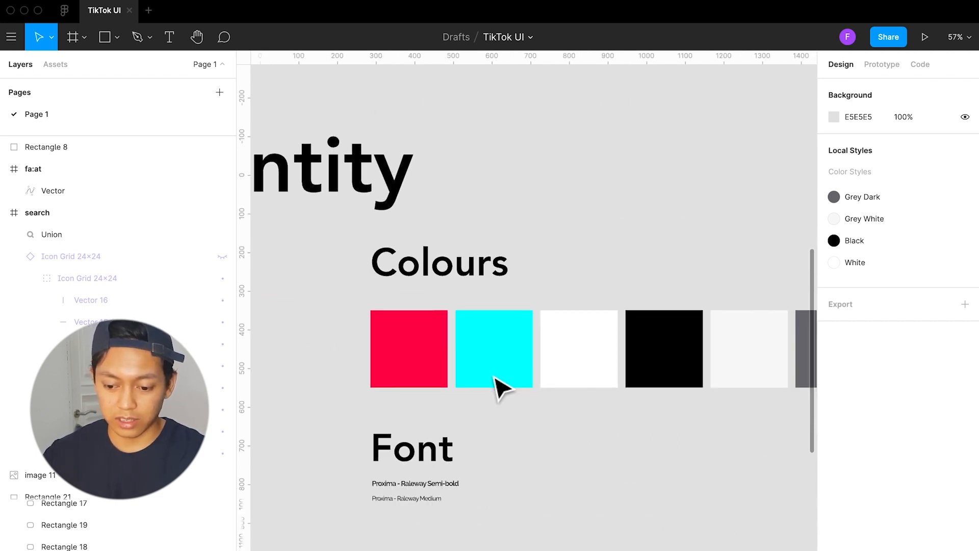
pyautogui.hscroll(2, 505, 380)
pyautogui.scroll(-2, 528, 377)
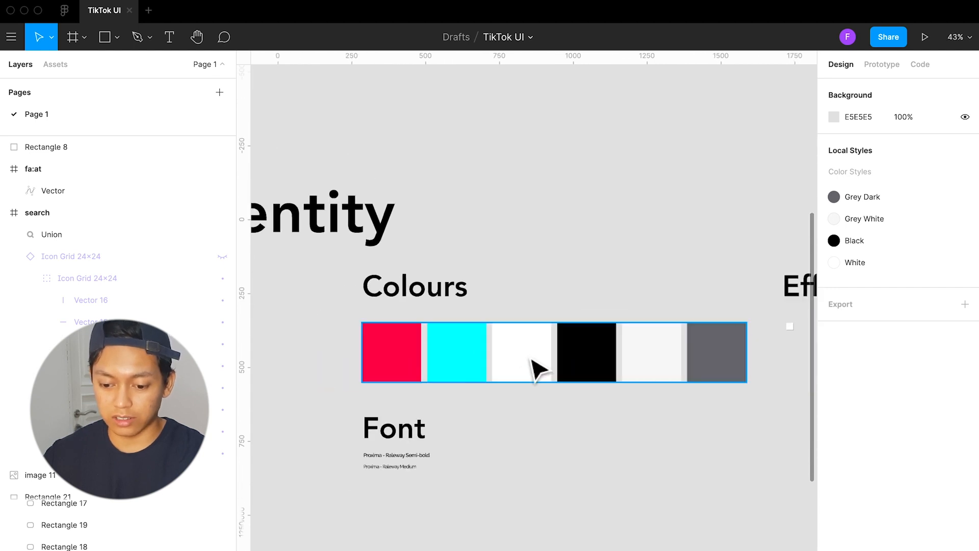
pyautogui.click(531, 360)
# Draw a square of about 98 × 98 beside the Edit Profile button on the profile reference screenshot
pyautogui.scroll(3, 585, 321)
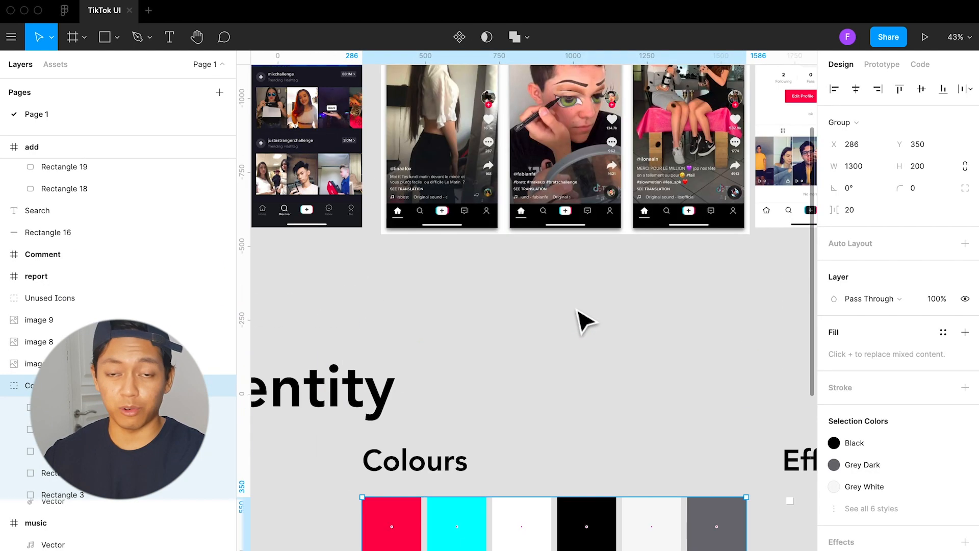
pyautogui.hscroll(3, 500, 224)
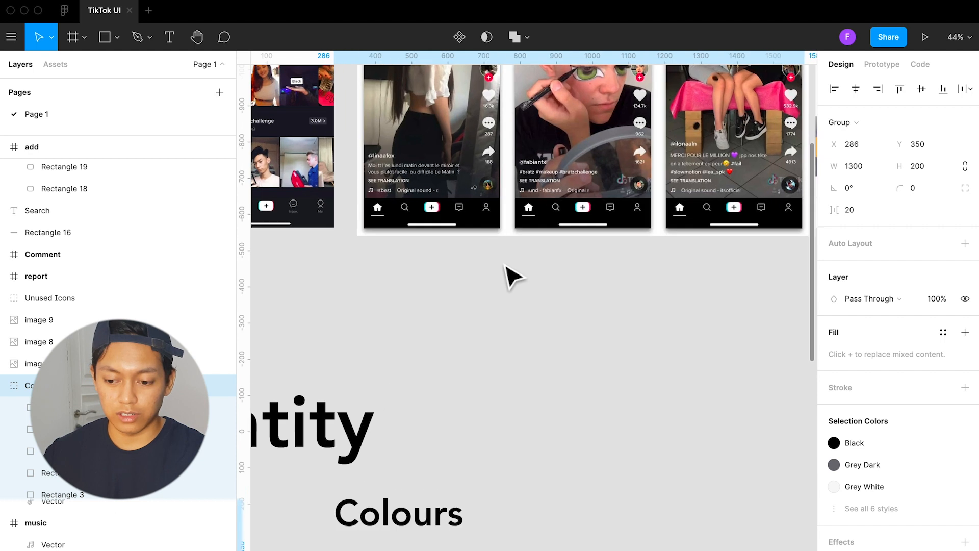
pyautogui.scroll(2, 509, 276)
pyautogui.hscroll(3, 516, 299)
pyautogui.scroll(3, 606, 204)
pyautogui.scroll(5, 573, 221)
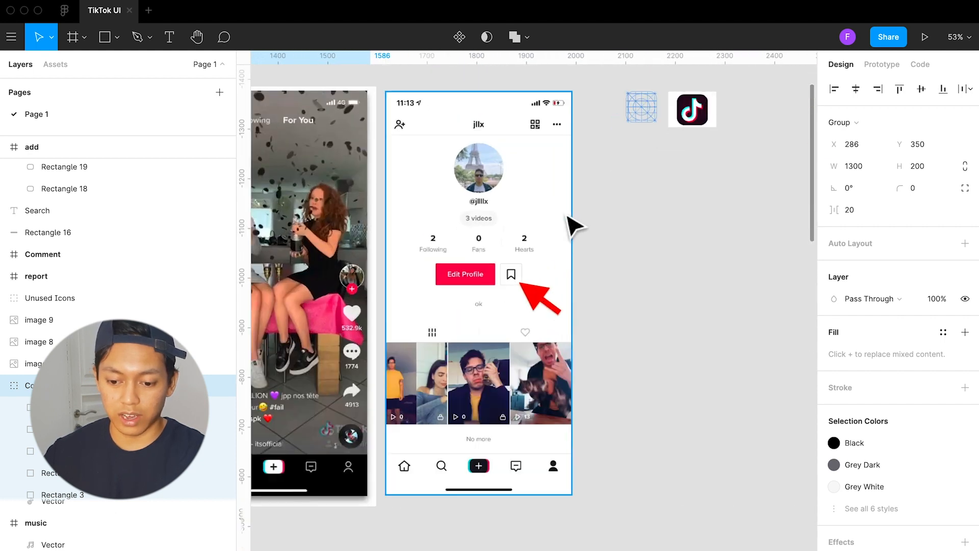
pyautogui.click(653, 285)
pyautogui.press('r')
pyautogui.moveTo(535, 285)
pyautogui.mouseDown()
pyautogui.moveTo(604, 353)
pyautogui.moveTo(615, 334)
pyautogui.mouseUp()
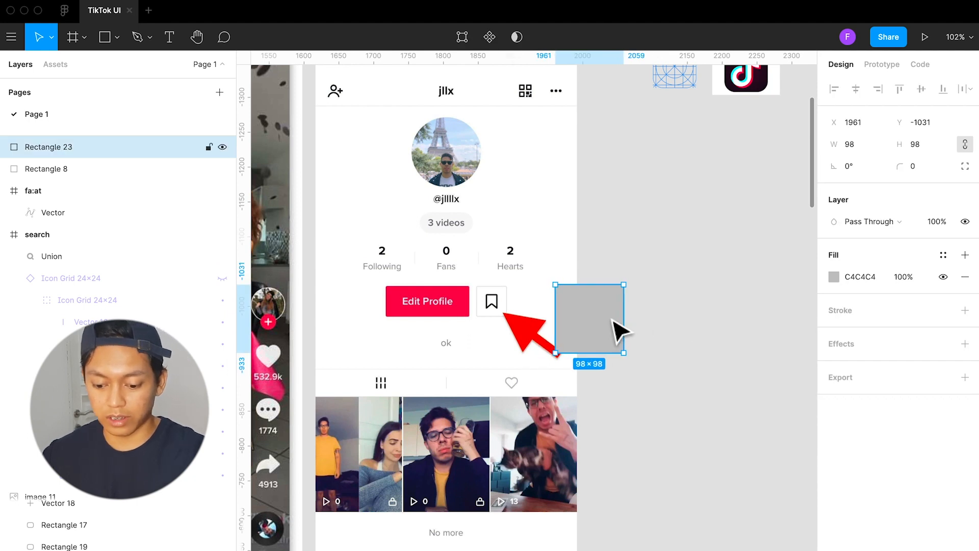
# Fill the new square with the red FE2B54 sampled from the Edit Profile button
pyautogui.press('i')
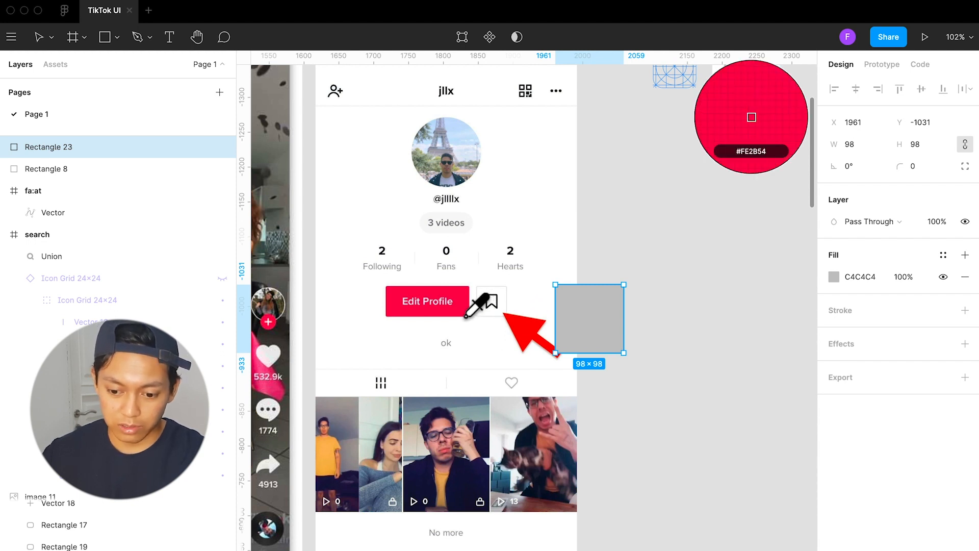
pyautogui.click(466, 317)
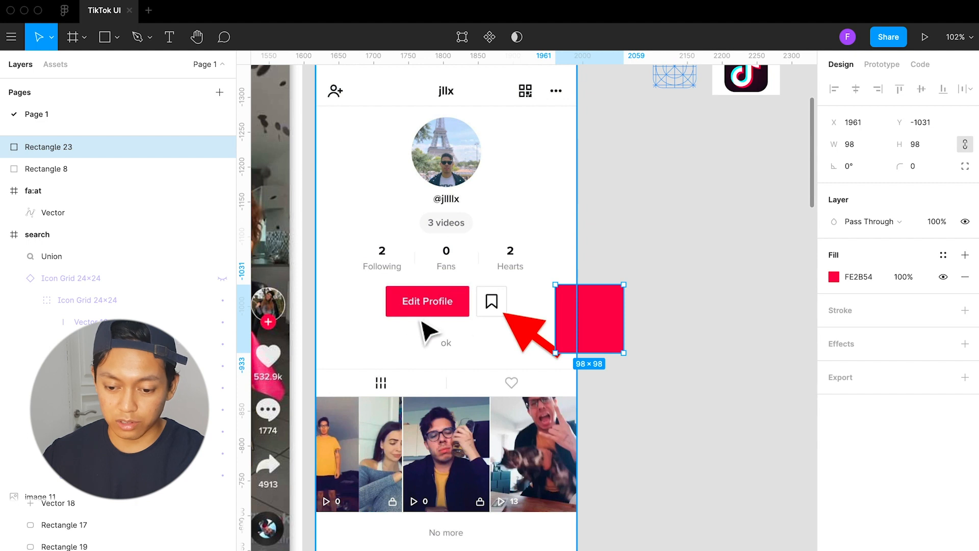
# Shift the red sample square slightly upward and delete it from the profile reference screenshot
pyautogui.click(665, 328)
pyautogui.click(593, 324)
pyautogui.moveTo(586, 313)
pyautogui.mouseDown()
pyautogui.moveTo(574, 301)
pyautogui.moveTo(583, 293)
pyautogui.mouseUp()
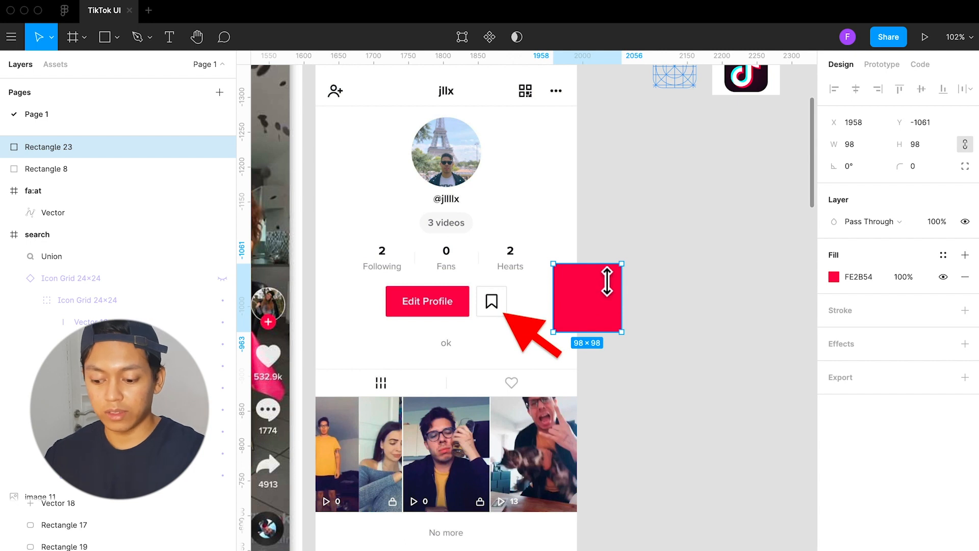
pyautogui.press('BackSpace')
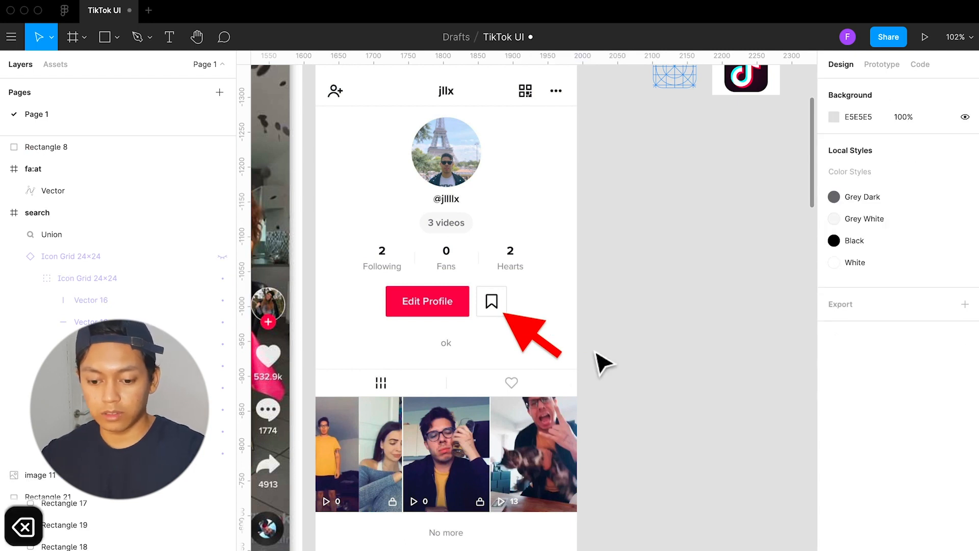
# Inspect the fill of each swatch in the Colours palette, from dark grey across to red
pyautogui.scroll(-3, 572, 406)
pyautogui.scroll(-5, 570, 400)
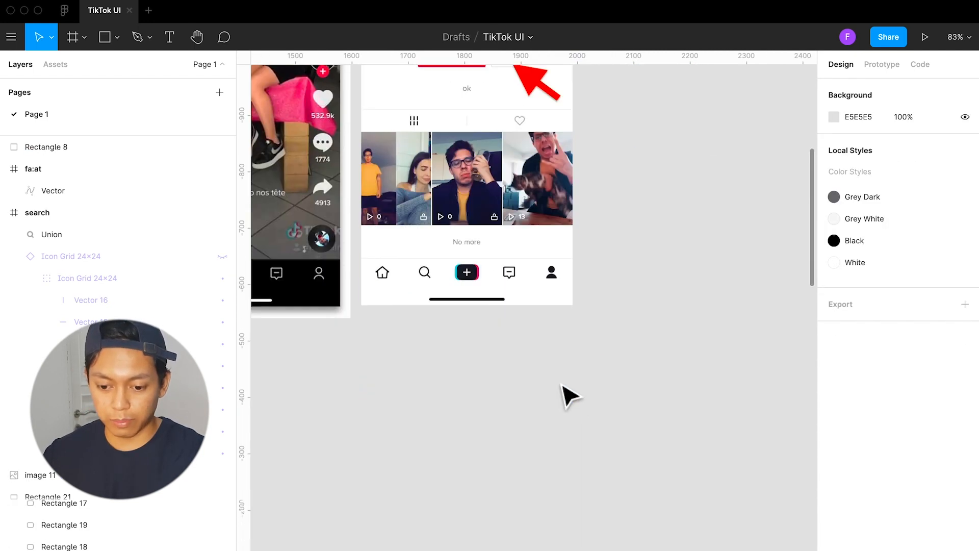
pyautogui.hscroll(-15, 571, 400)
pyautogui.scroll(-5, 518, 407)
pyautogui.hscroll(-1, 518, 406)
pyautogui.scroll(-4, 518, 407)
pyautogui.hscroll(7, 519, 406)
pyautogui.scroll(-5, 518, 407)
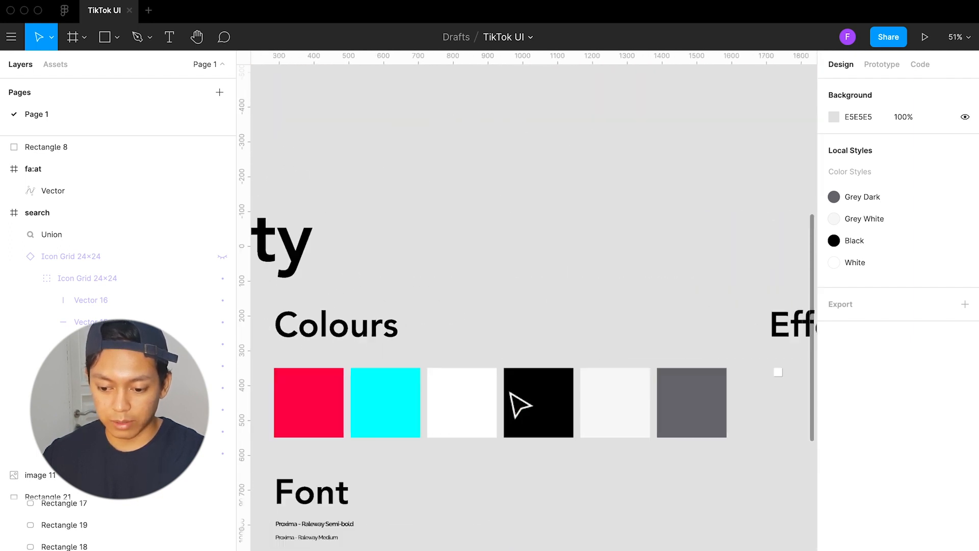
pyautogui.hscroll(-1, 516, 404)
pyautogui.click(512, 404)
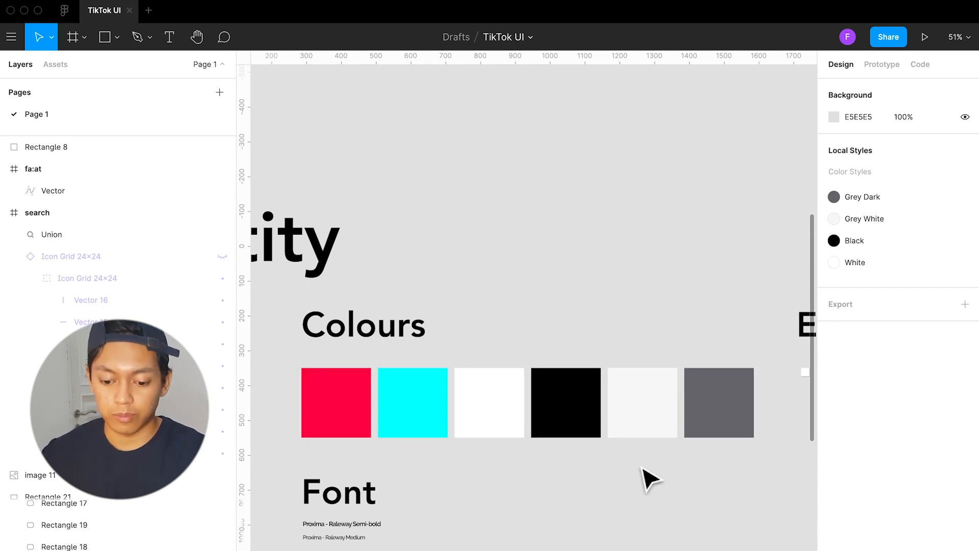
pyautogui.click(718, 417)
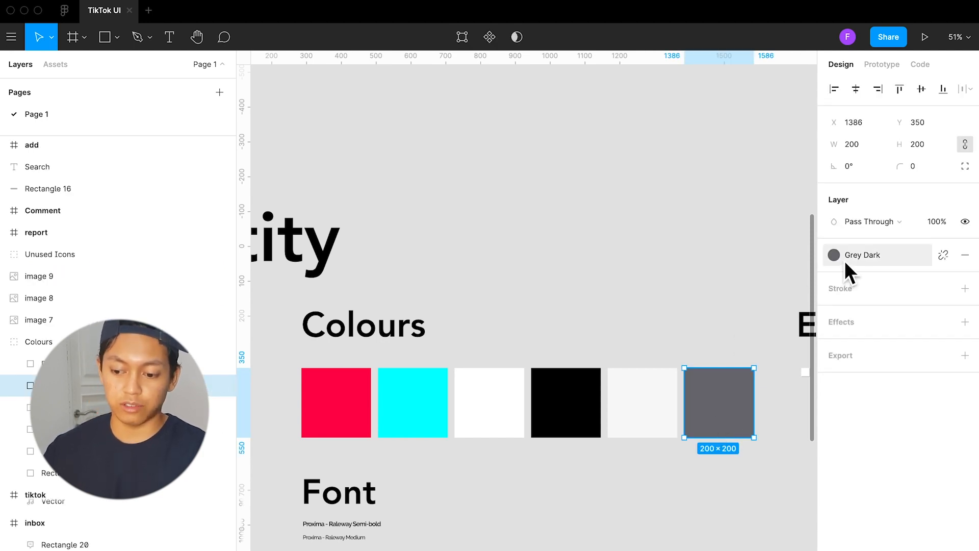
pyautogui.click(659, 404)
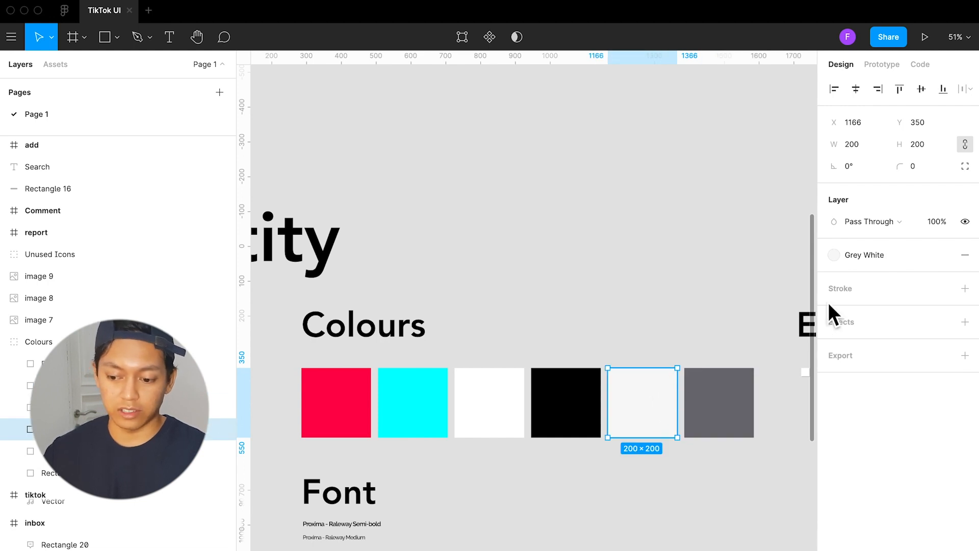
pyautogui.click(576, 408)
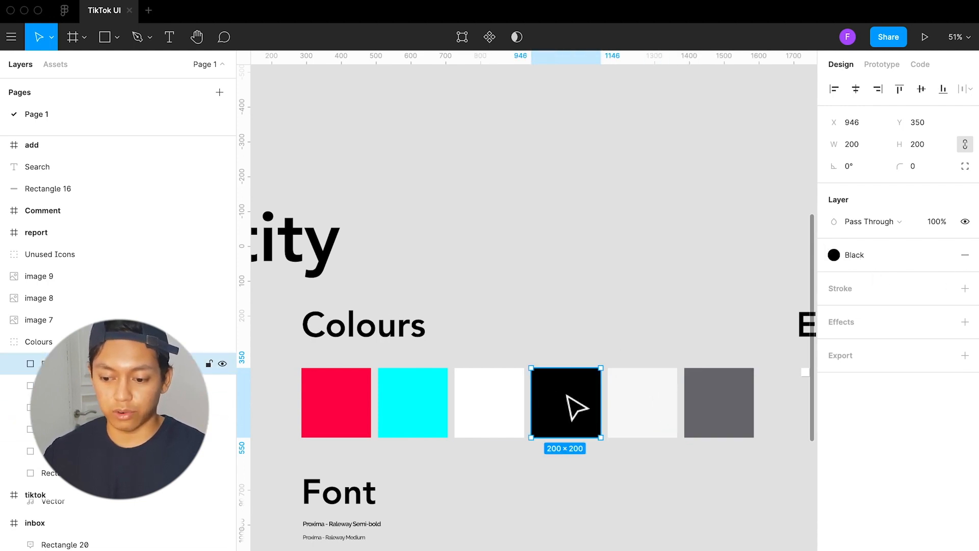
pyautogui.click(499, 404)
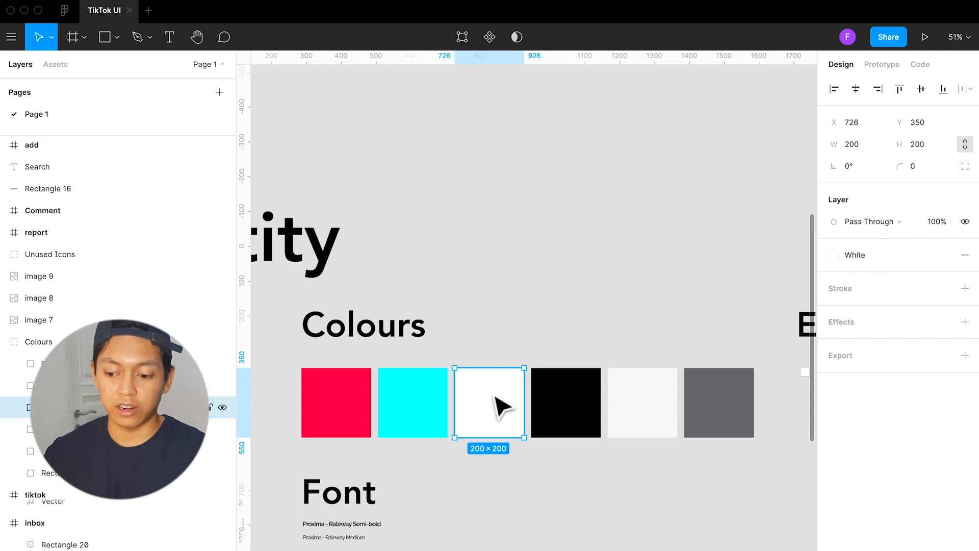
pyautogui.click(430, 405)
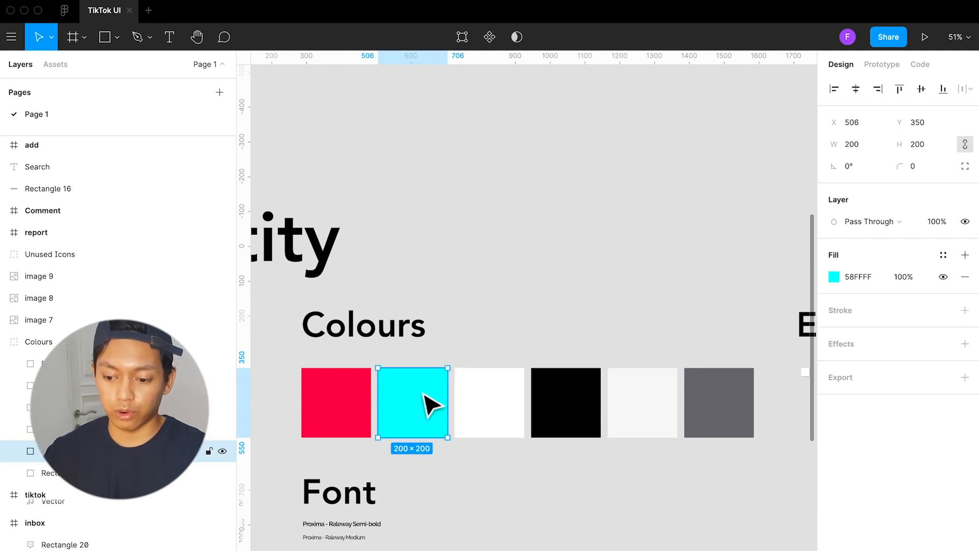
pyautogui.click(351, 405)
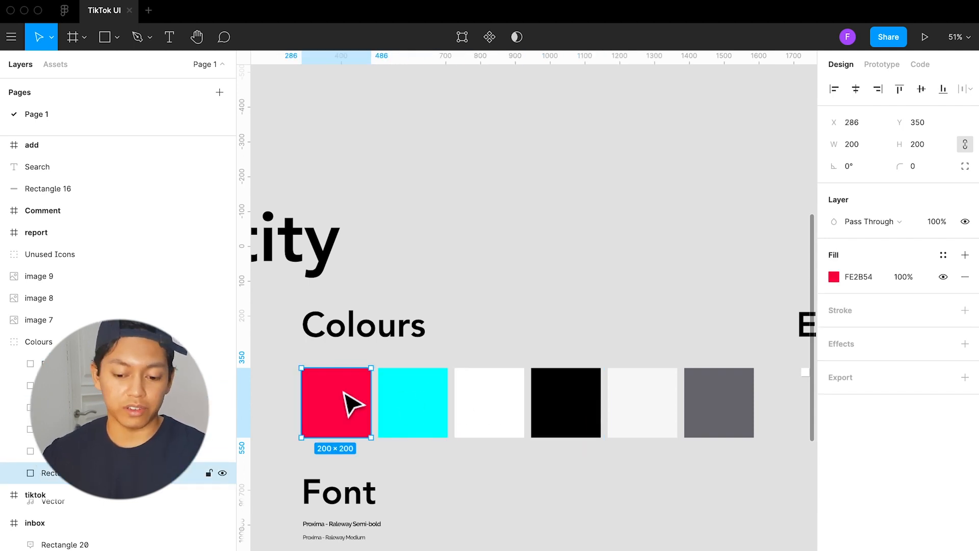
# Create a color style named Tiktok Blue from the cyan swatch in the Colours palette
pyautogui.click(411, 412)
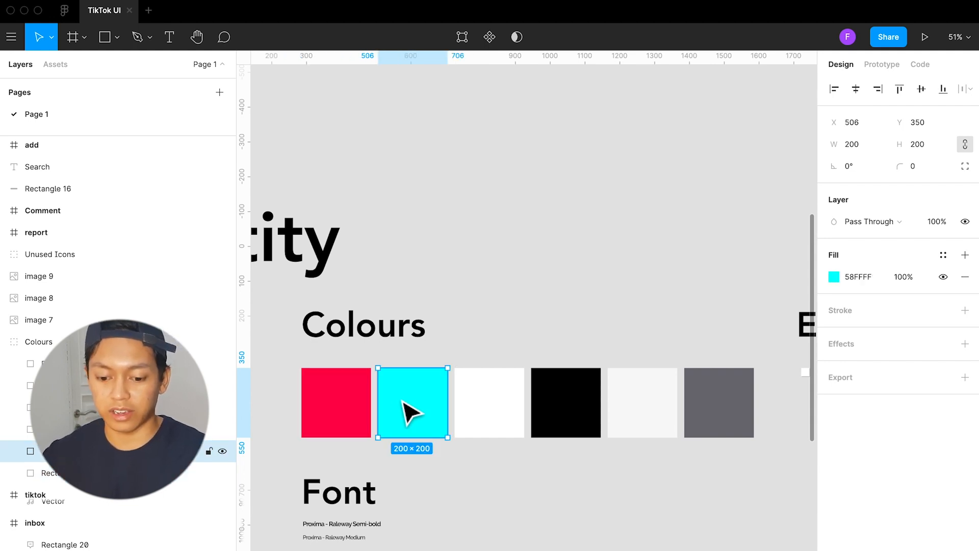
pyautogui.hscroll(-2, 413, 408)
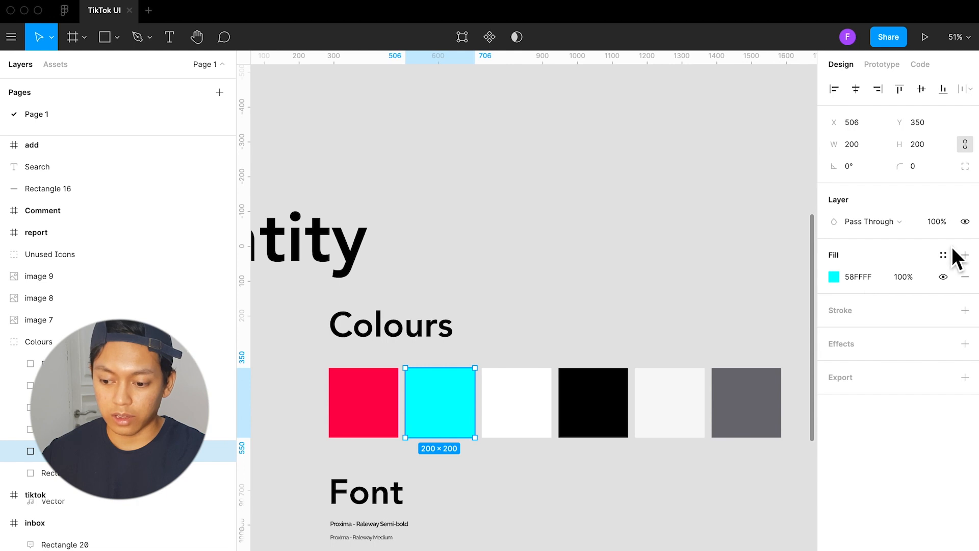
pyautogui.hscroll(-4, 557, 317)
pyautogui.scroll(-4, 531, 350)
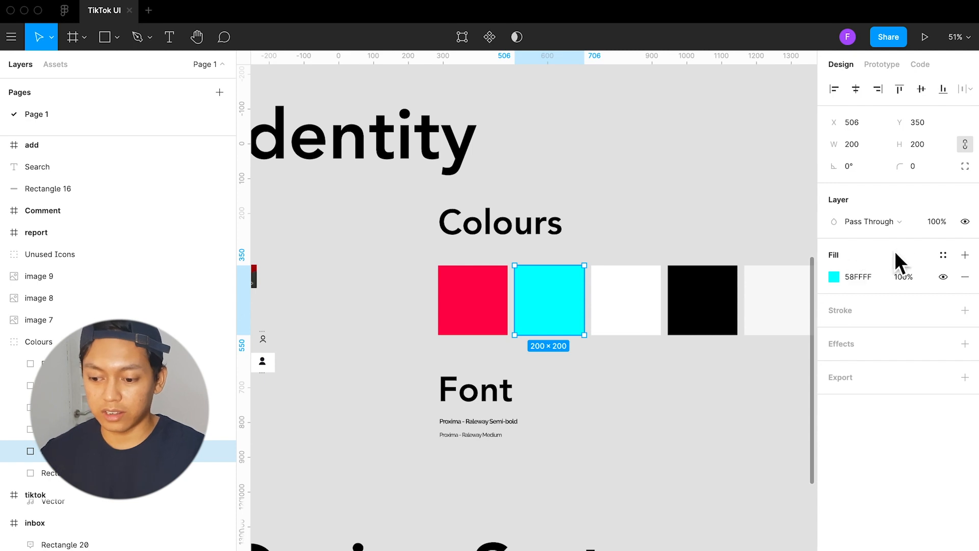
pyautogui.click(947, 259)
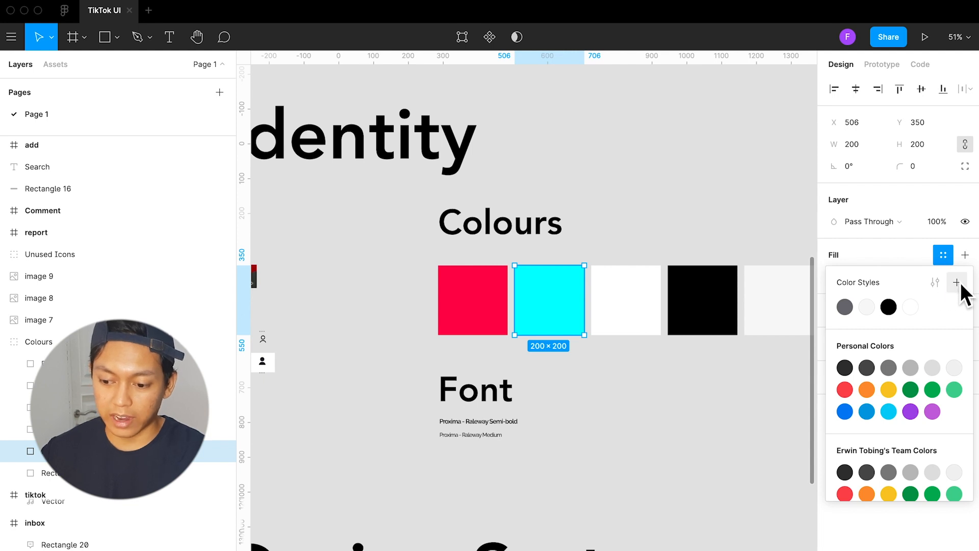
pyautogui.click(957, 283)
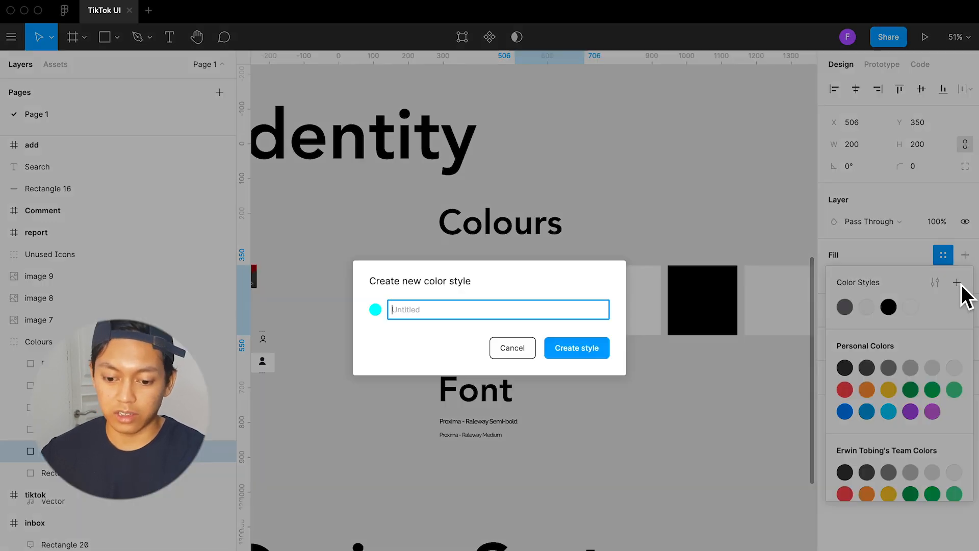
pyautogui.write('Tik')
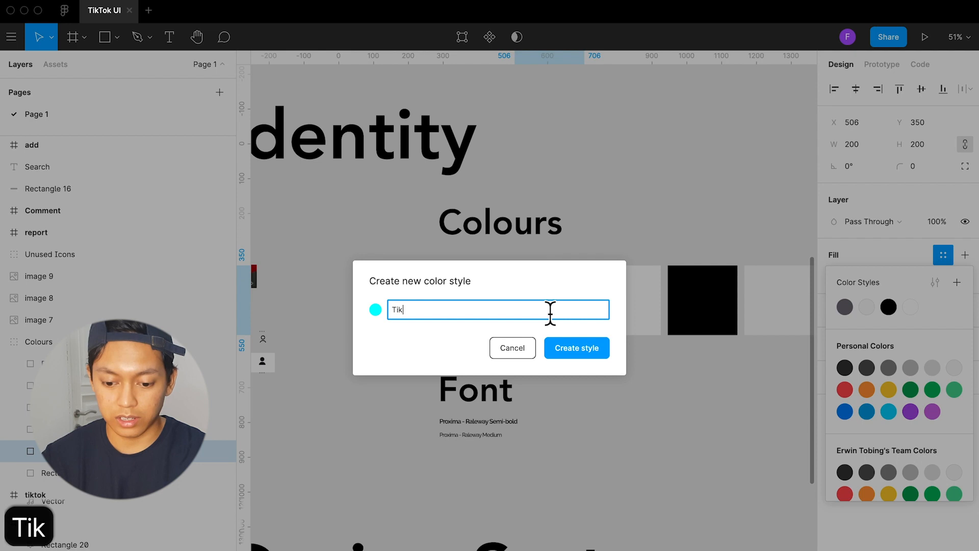
pyautogui.write('tok BLu')
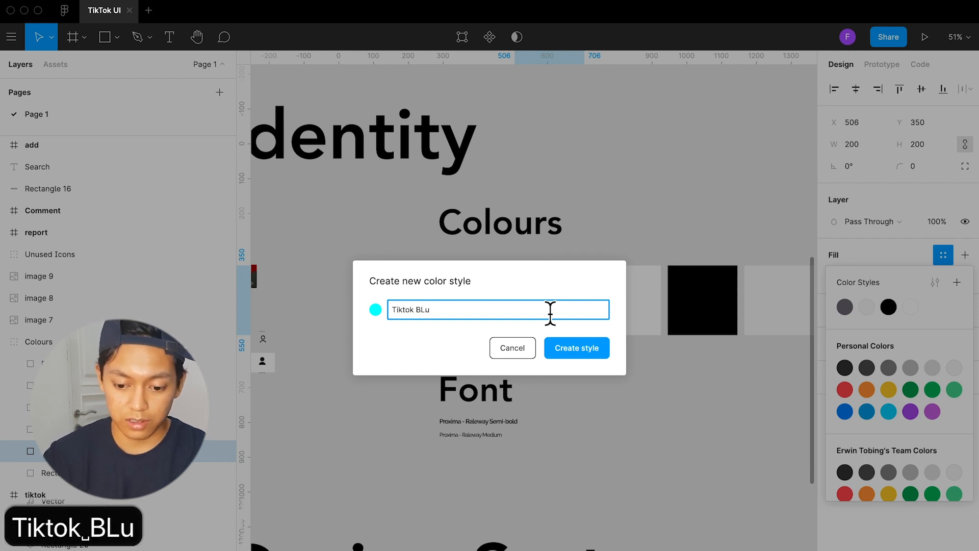
pyautogui.press('BackSpace')
pyautogui.press('BackSpace')
pyautogui.write('lue')
pyautogui.press('Return')
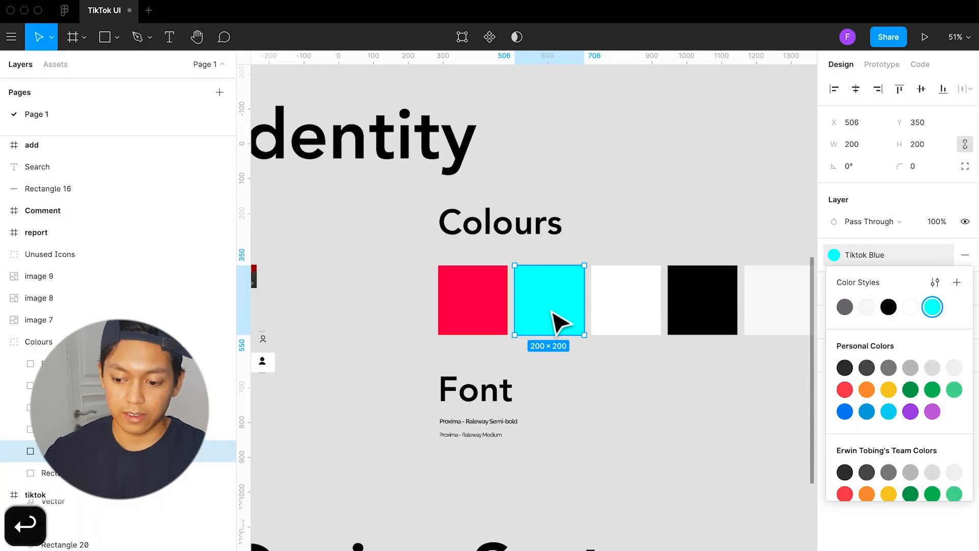
# Create a color style named Tiktok Red from the red swatch's fill
pyautogui.click(505, 319)
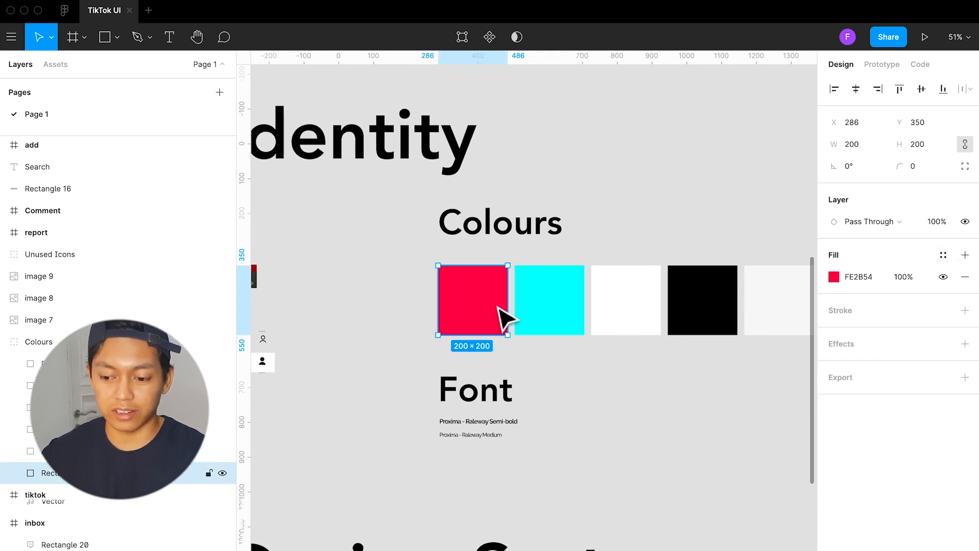
pyautogui.click(943, 256)
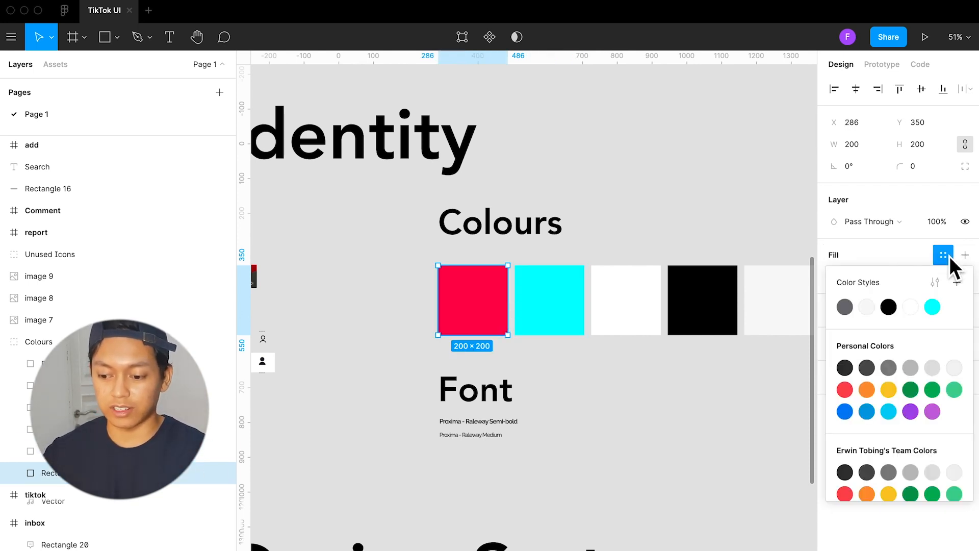
pyautogui.click(957, 282)
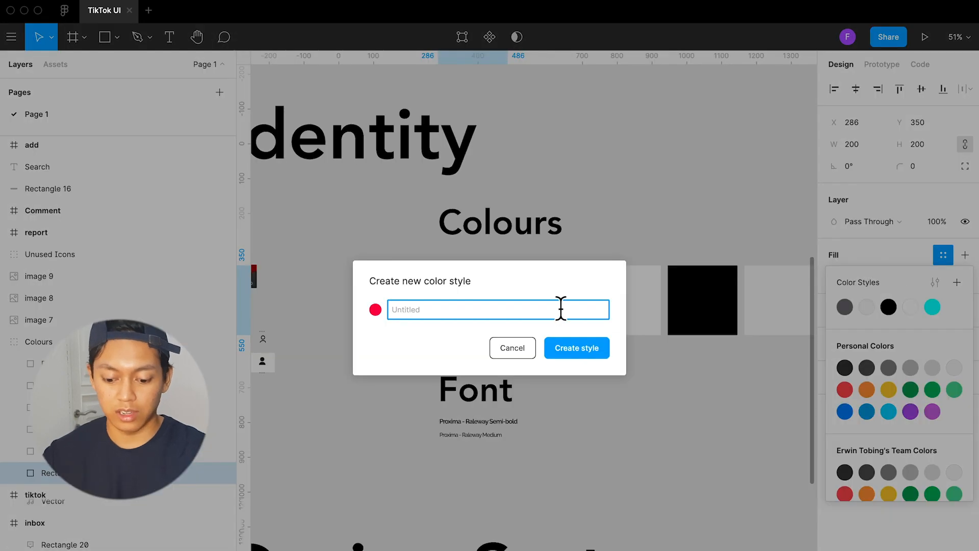
pyautogui.write('Tik')
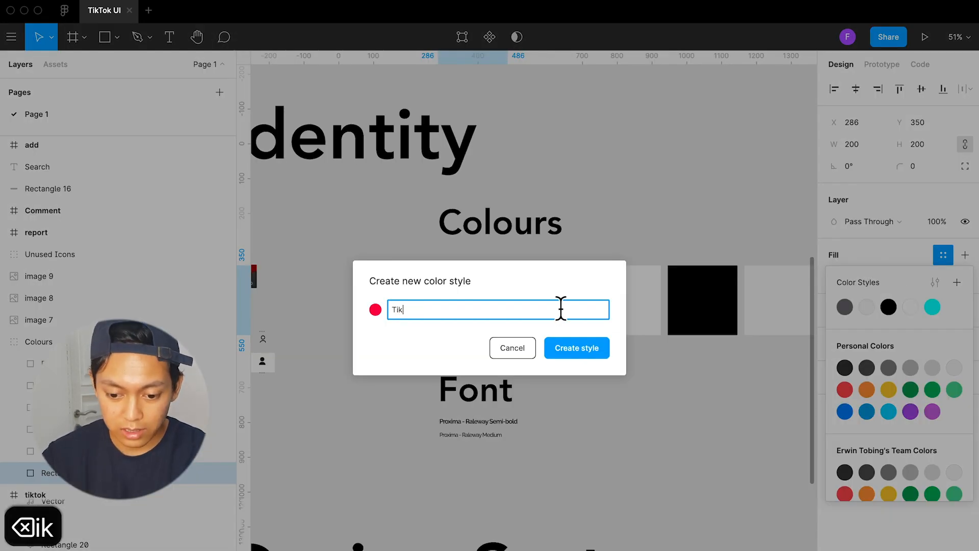
pyautogui.write('tok Red')
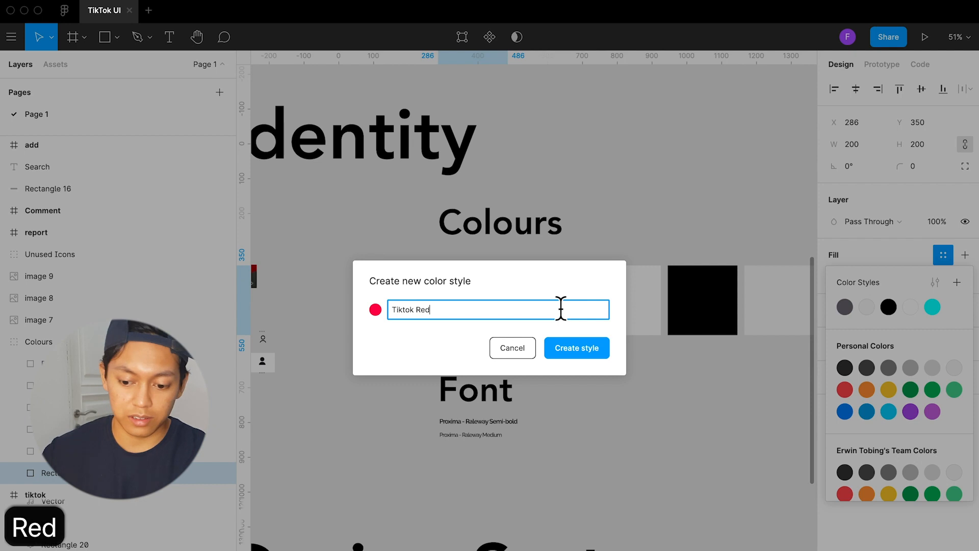
pyautogui.click(579, 347)
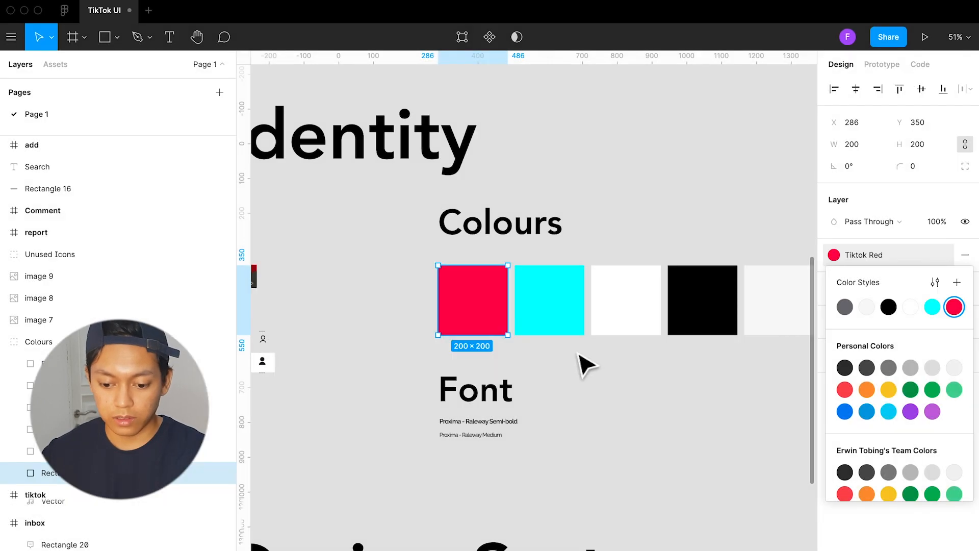
pyautogui.click(561, 380)
# Inspect the Colours group and the text properties of the Raleway Semi-bold and Medium samples beneath the Font heading
pyautogui.hscroll(3, 536, 367)
pyautogui.click(487, 319)
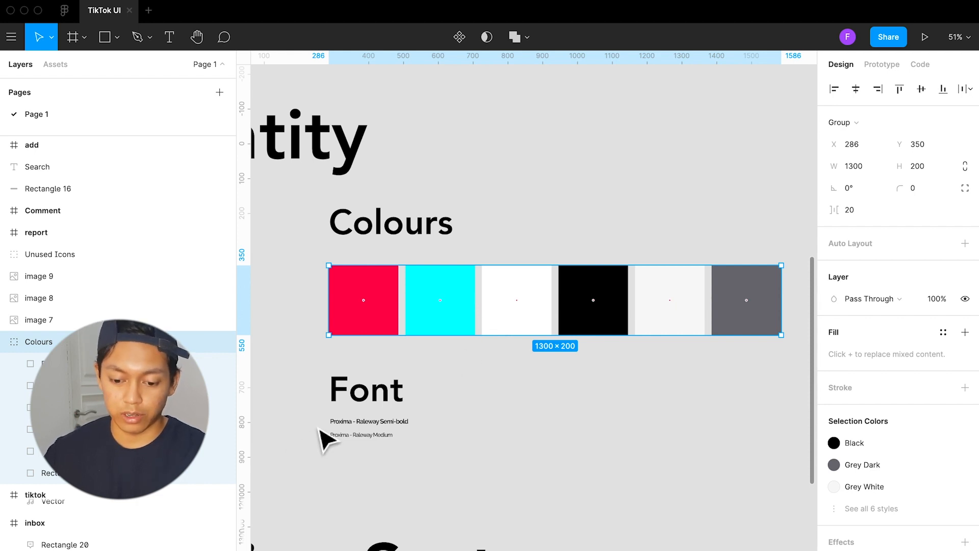
pyautogui.scroll(5, 321, 437)
pyautogui.click(384, 436)
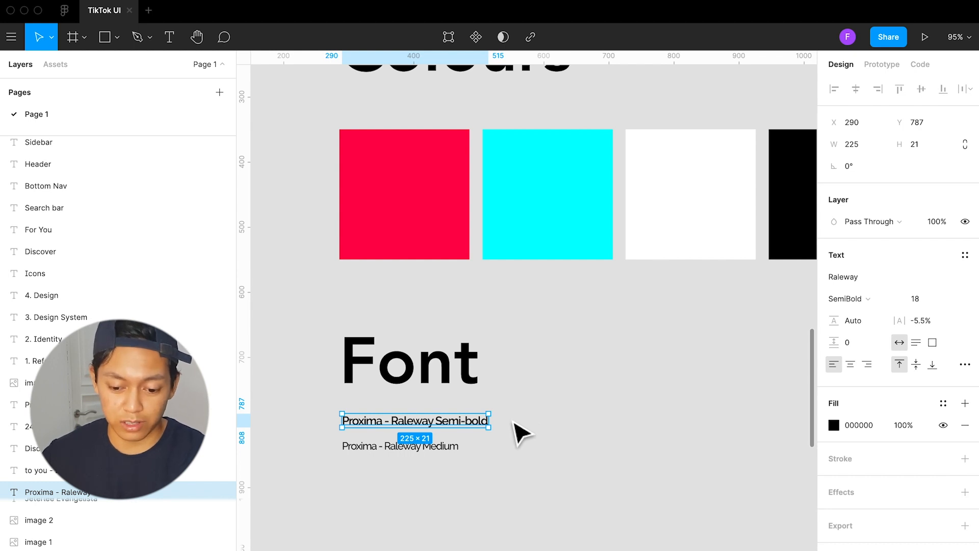
pyautogui.click(481, 443)
pyautogui.click(445, 425)
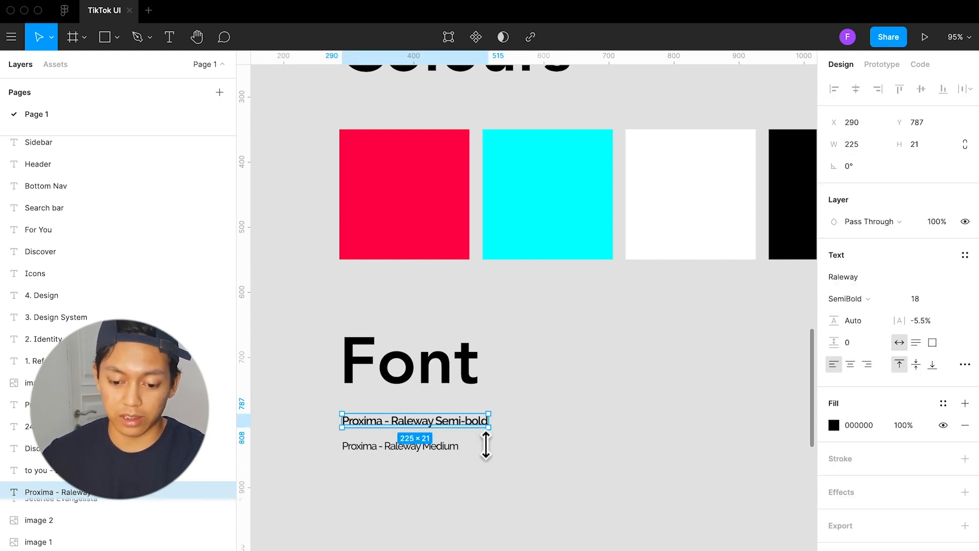
pyautogui.click(449, 453)
pyautogui.click(496, 460)
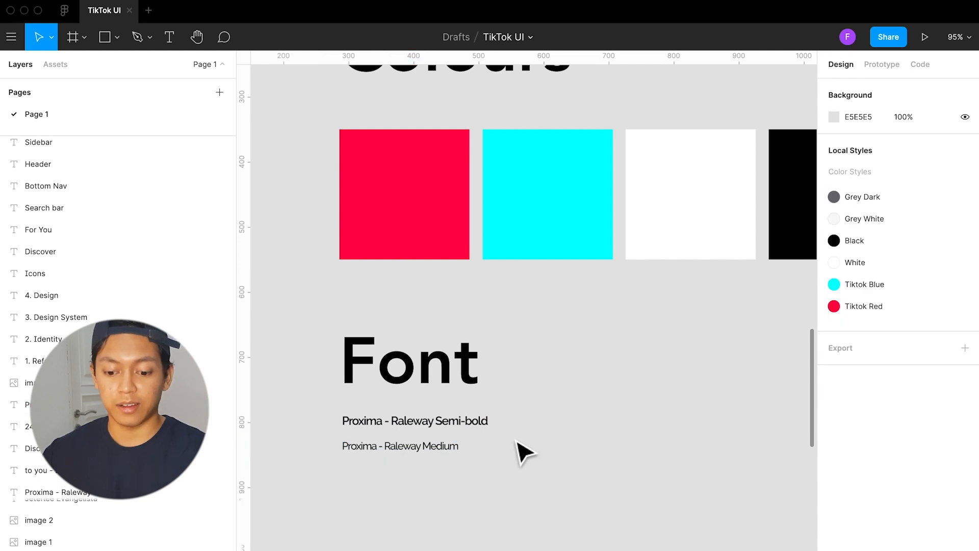
# Overlay the sample username text from beneath the first reference screenshot onto the matching username in that screenshot
pyautogui.scroll(-3, 518, 449)
pyautogui.hscroll(-5, 515, 444)
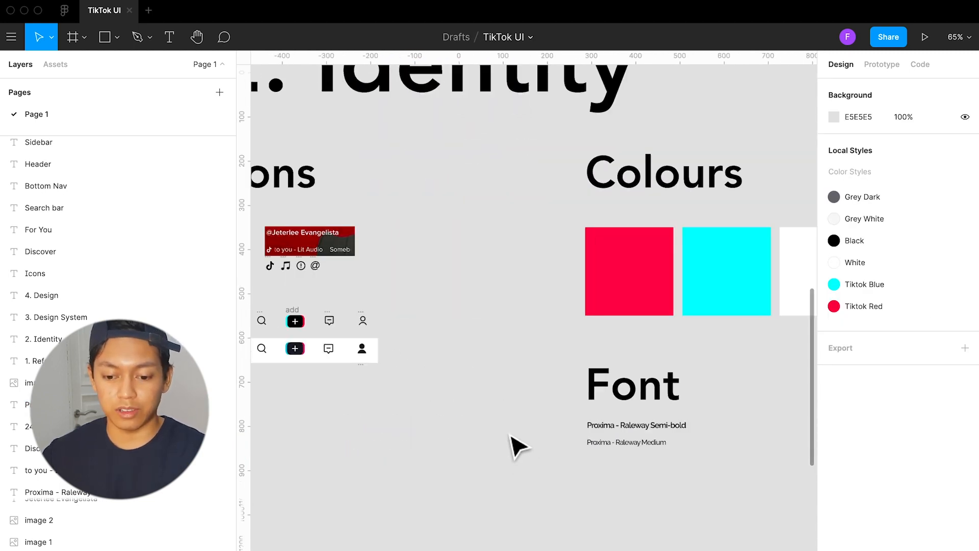
pyautogui.scroll(-1, 507, 440)
pyautogui.scroll(5, 508, 436)
pyautogui.scroll(2, 503, 436)
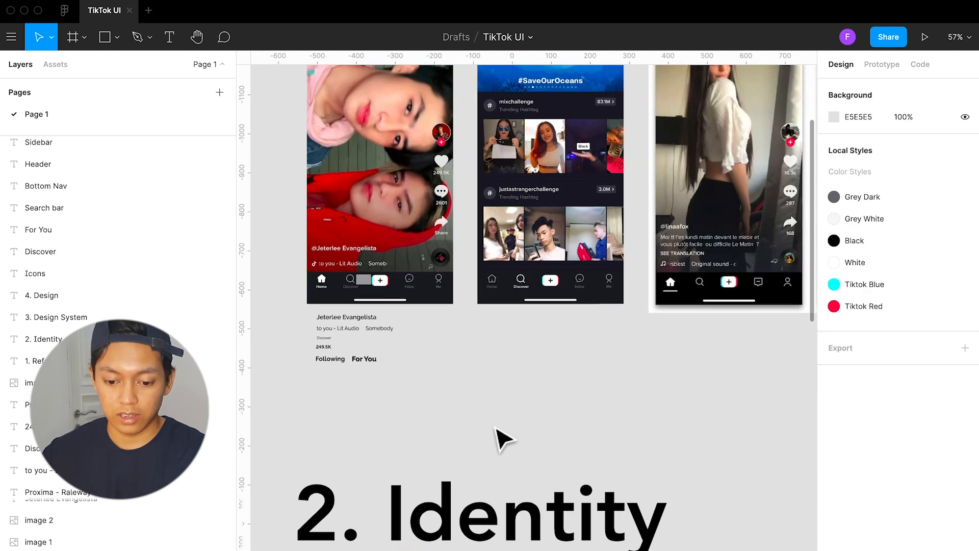
pyautogui.hscroll(-2, 498, 437)
pyautogui.hscroll(-3, 396, 321)
pyautogui.scroll(1, 403, 344)
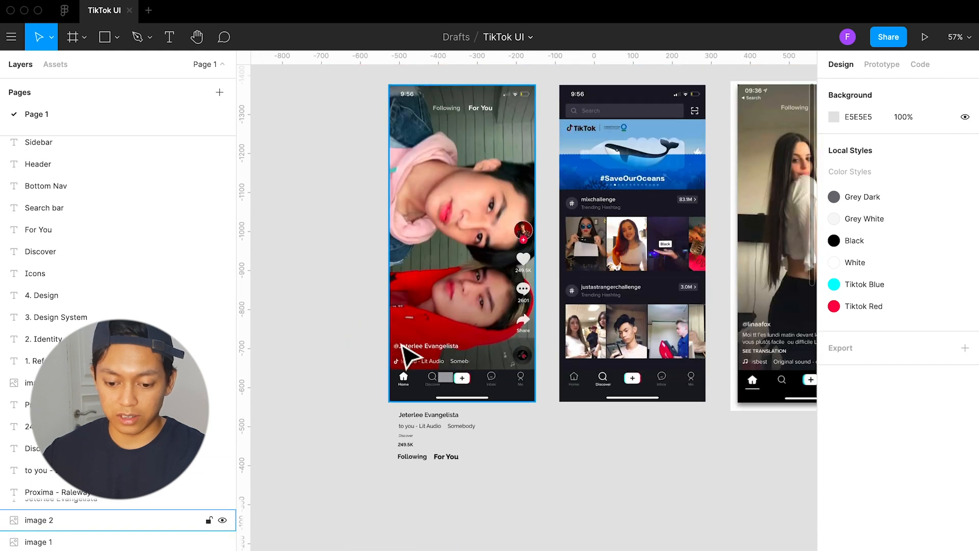
pyautogui.scroll(5, 407, 327)
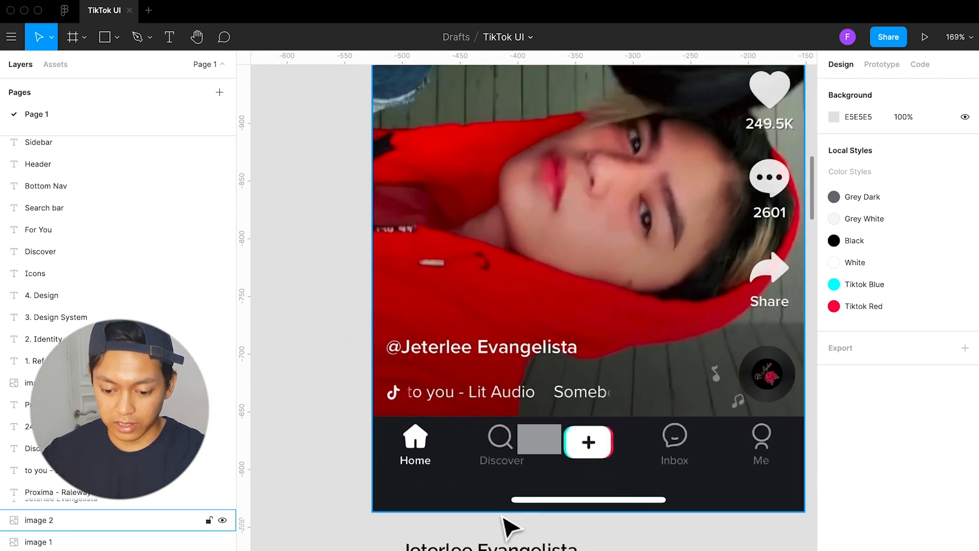
pyautogui.click(518, 544)
pyautogui.moveTo(526, 544); pyautogui.dragTo(499, 351)
pyautogui.scroll(3, 500, 351)
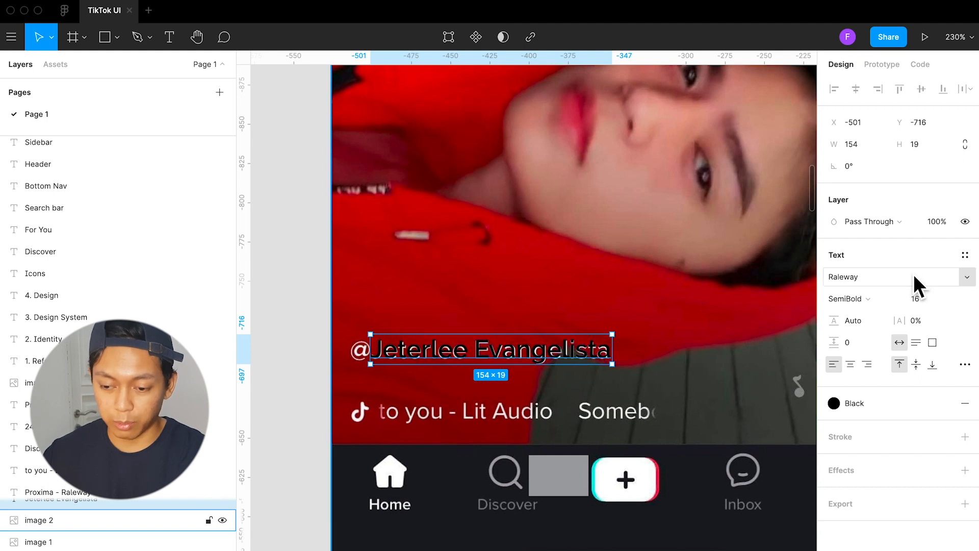
# Examine the font family, weight and size settings of the overlaid username text
pyautogui.click(862, 300)
pyautogui.click(871, 320)
pyautogui.click(876, 301)
pyautogui.click(867, 270)
pyautogui.click(861, 298)
pyautogui.click(862, 309)
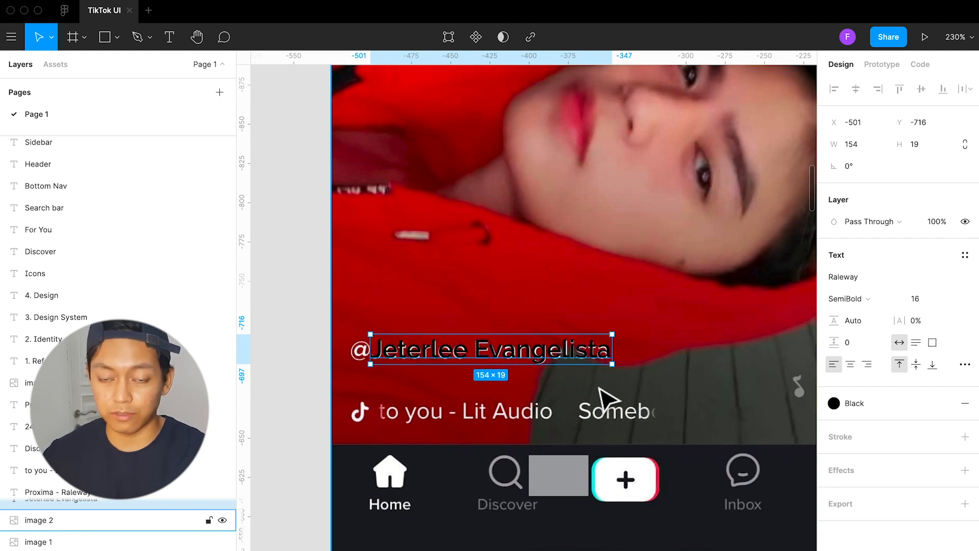
# Move the sample username text back beneath the first reference screenshot, above the "to you - Lit Audio" line, and deselect it
pyautogui.scroll(-1, 602, 395)
pyautogui.scroll(-3, 602, 395)
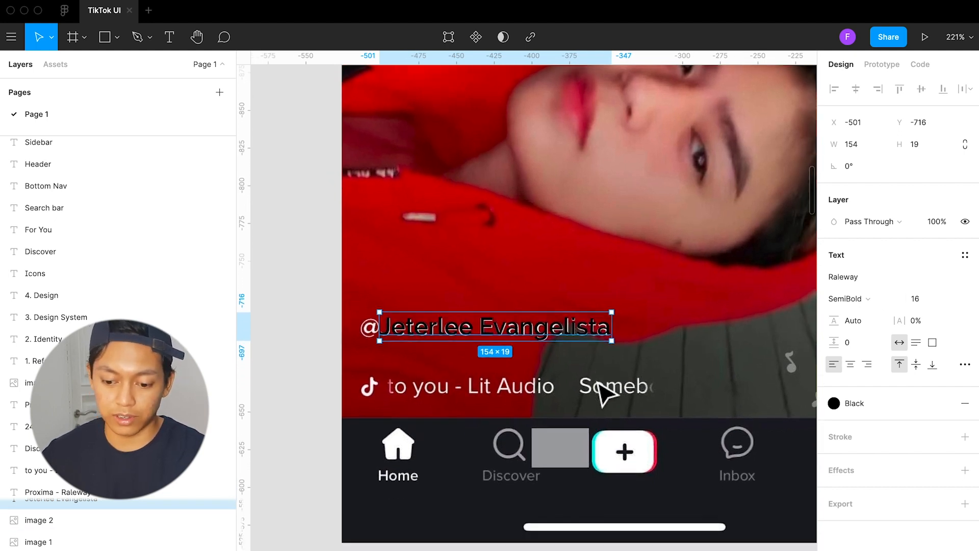
pyautogui.scroll(-2, 598, 379)
pyautogui.moveTo(547, 266); pyautogui.dragTo(528, 502)
pyautogui.hscroll(4, 528, 503)
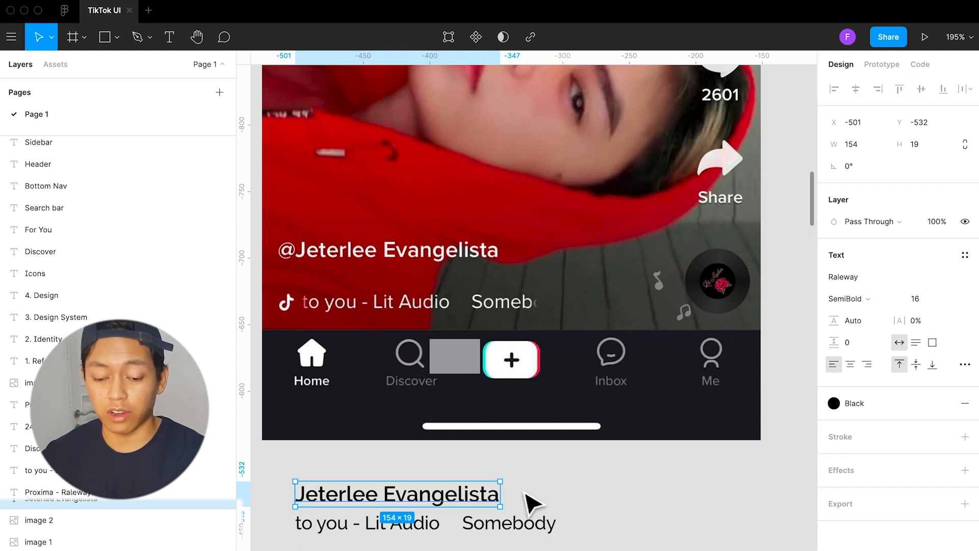
pyautogui.hscroll(3, 526, 490)
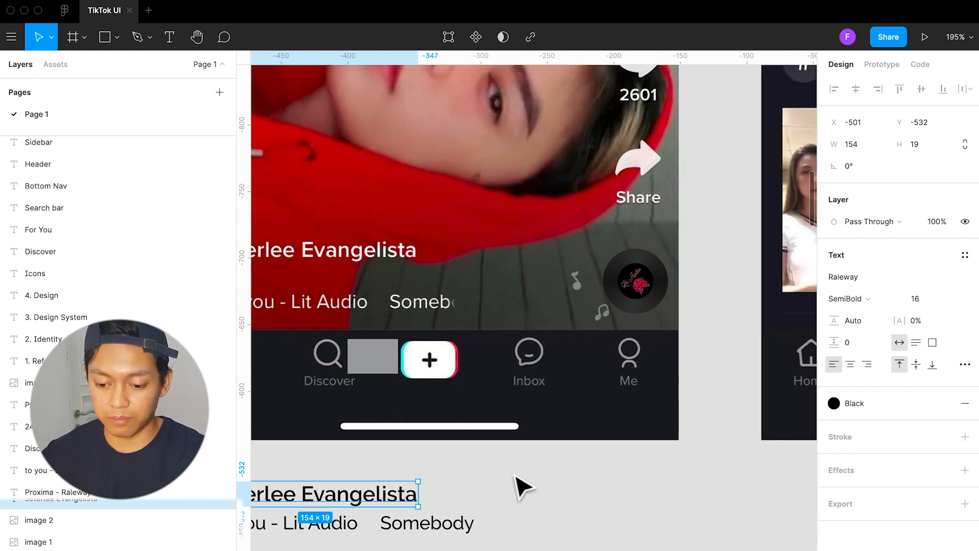
pyautogui.hscroll(-5, 519, 482)
pyautogui.scroll(-6, 520, 487)
pyautogui.click(561, 424)
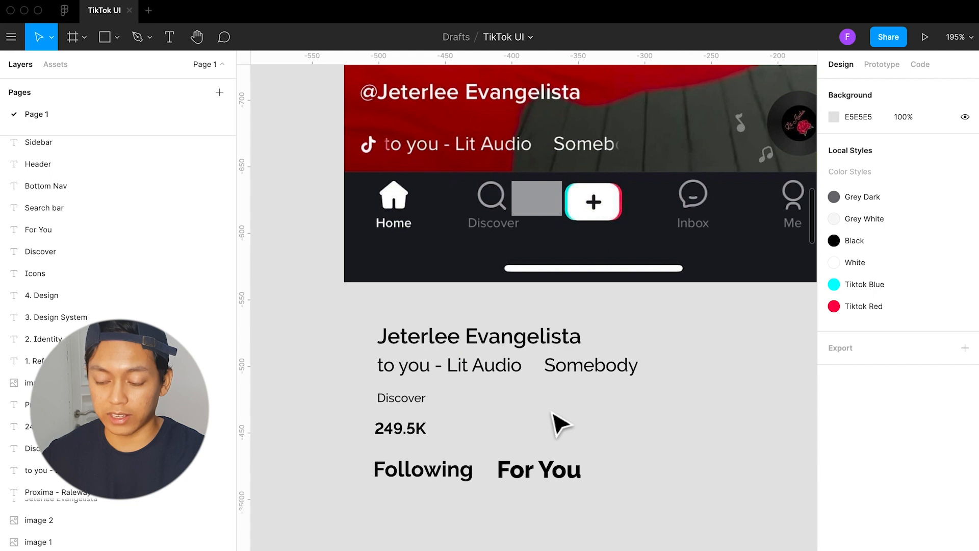
# Create a text style named Body / Title from the sample username text beneath the first reference screenshot
pyautogui.click(546, 343)
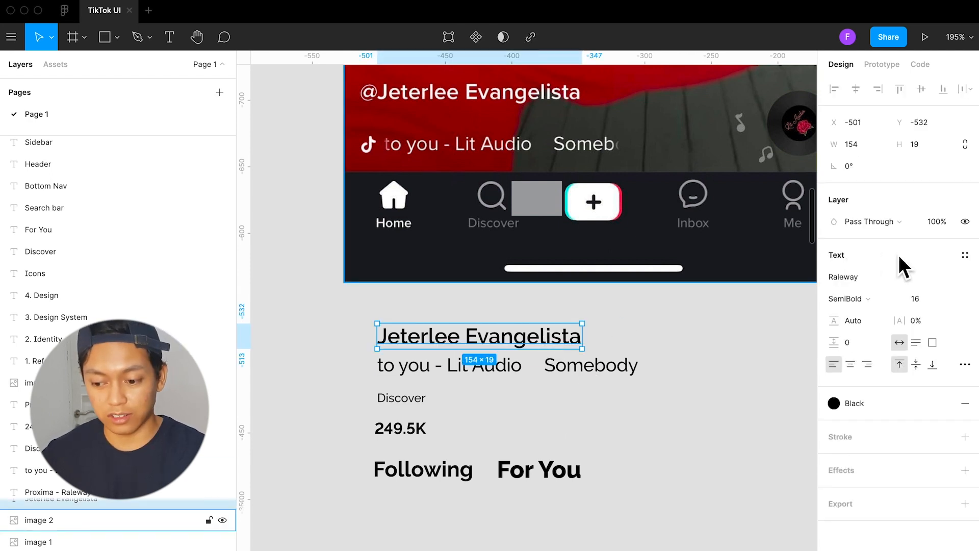
pyautogui.click(965, 257)
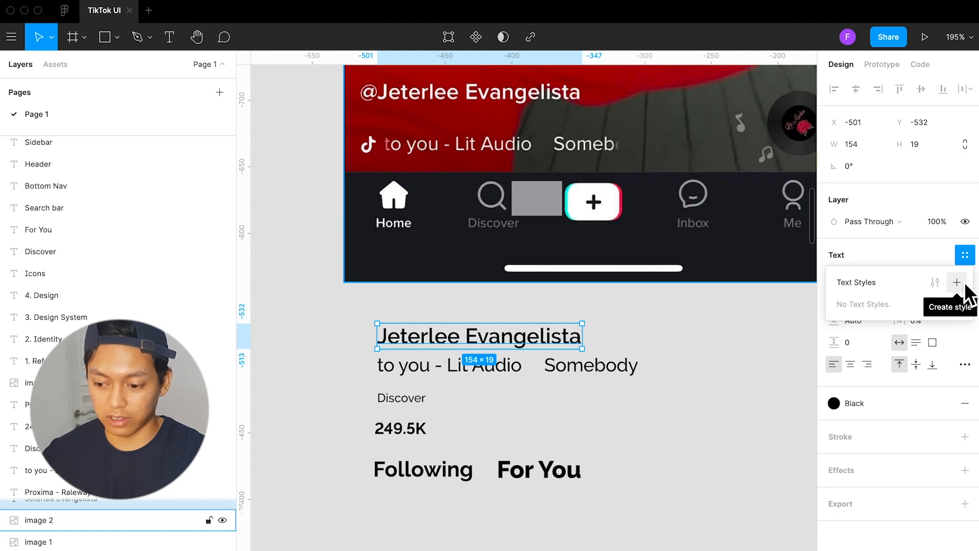
pyautogui.click(964, 285)
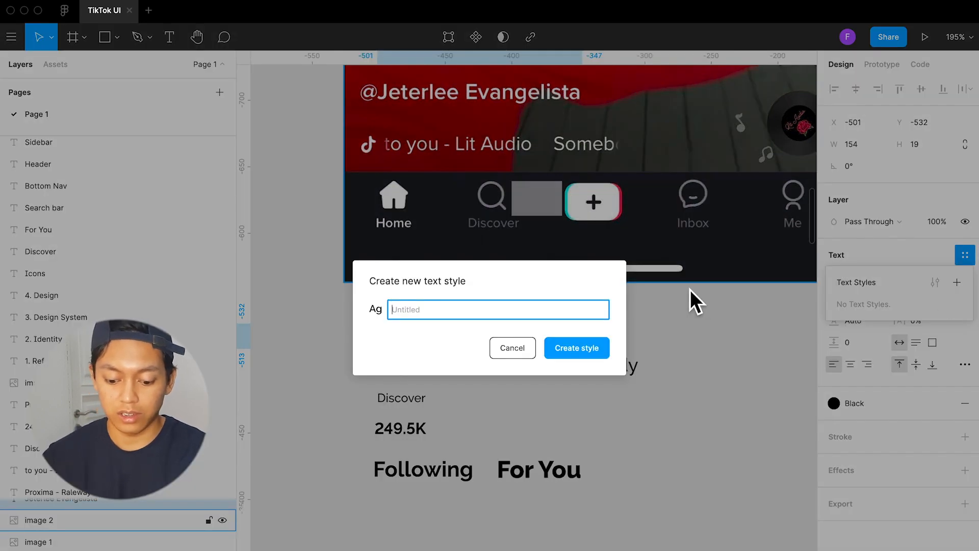
pyautogui.write('Bo')
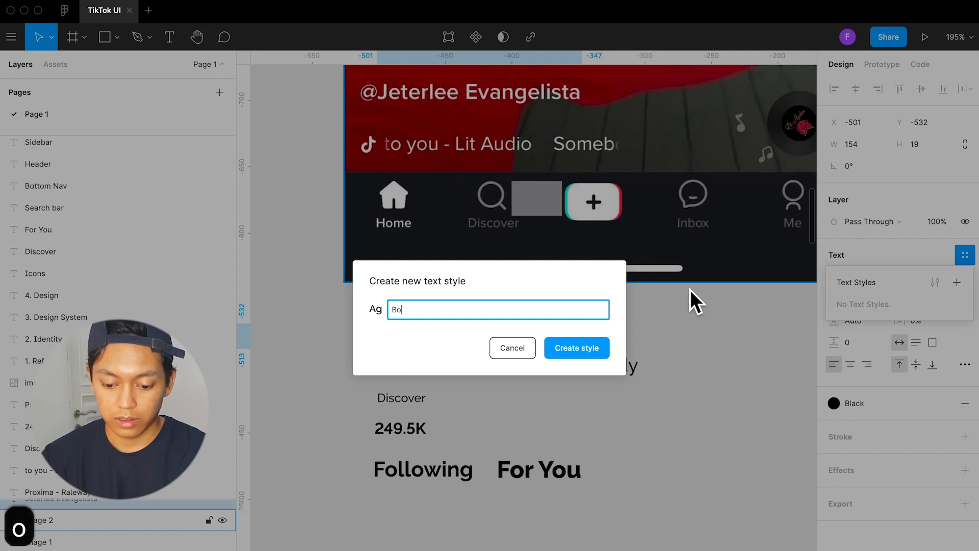
pyautogui.write('dy / ')
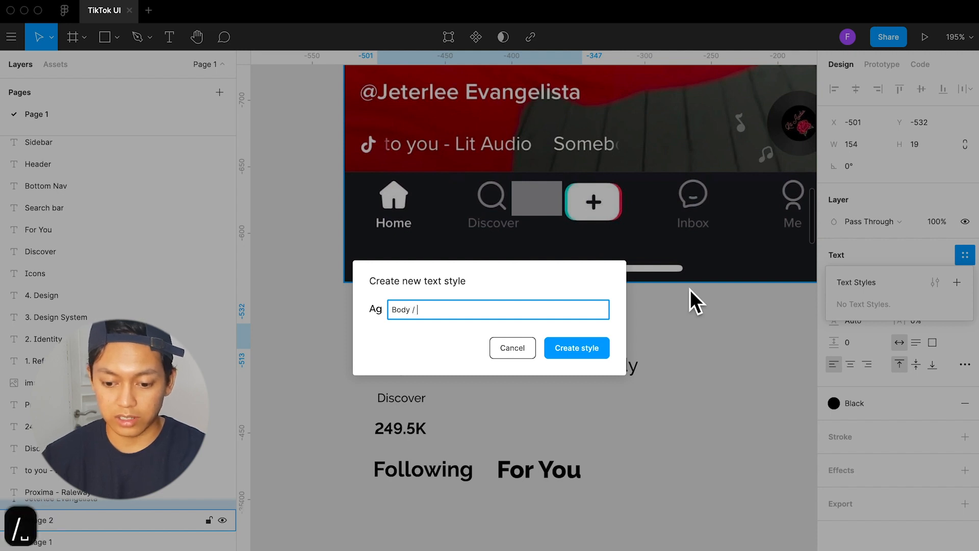
pyautogui.write('Title')
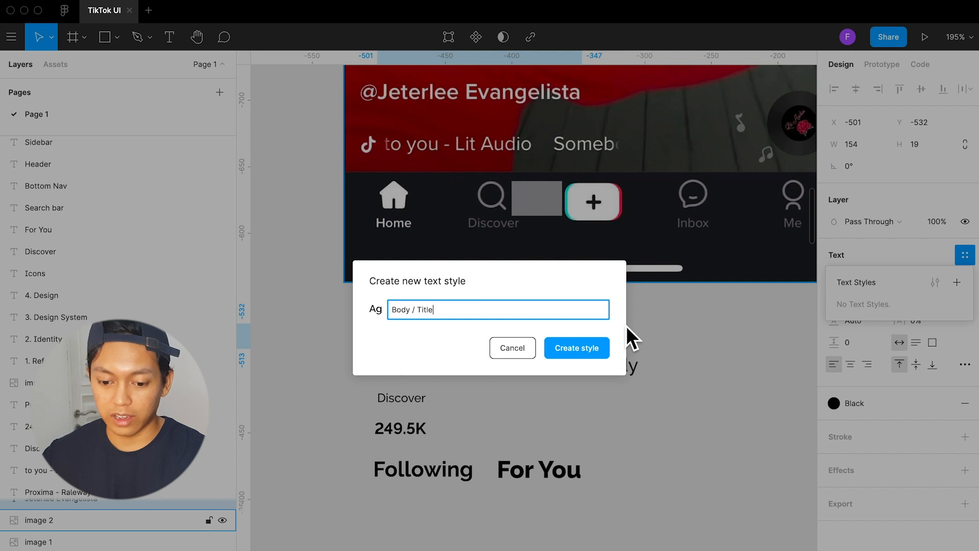
pyautogui.click(596, 347)
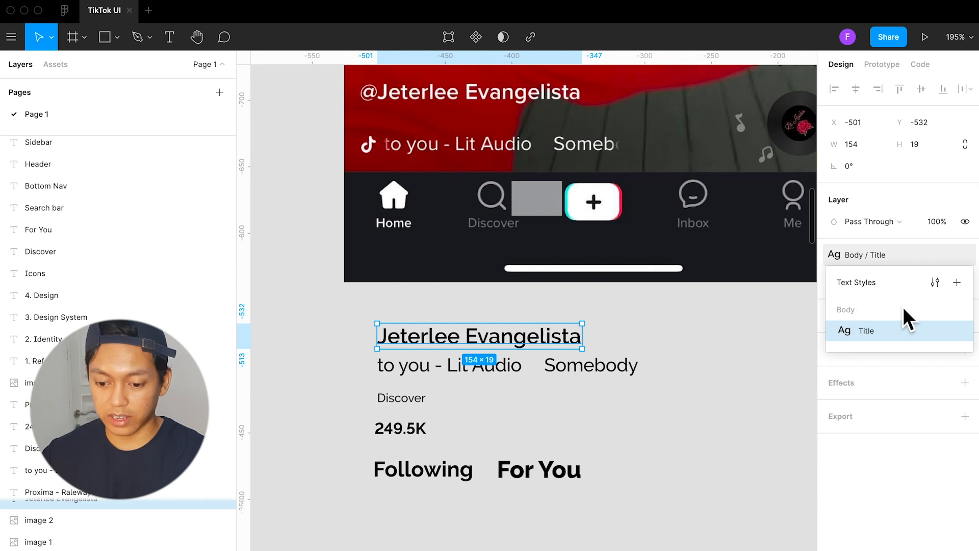
# Try overlaying the "to you - Lit Audio" sample text on the matching line in the first reference screenshot, and undo the move
pyautogui.click(609, 371)
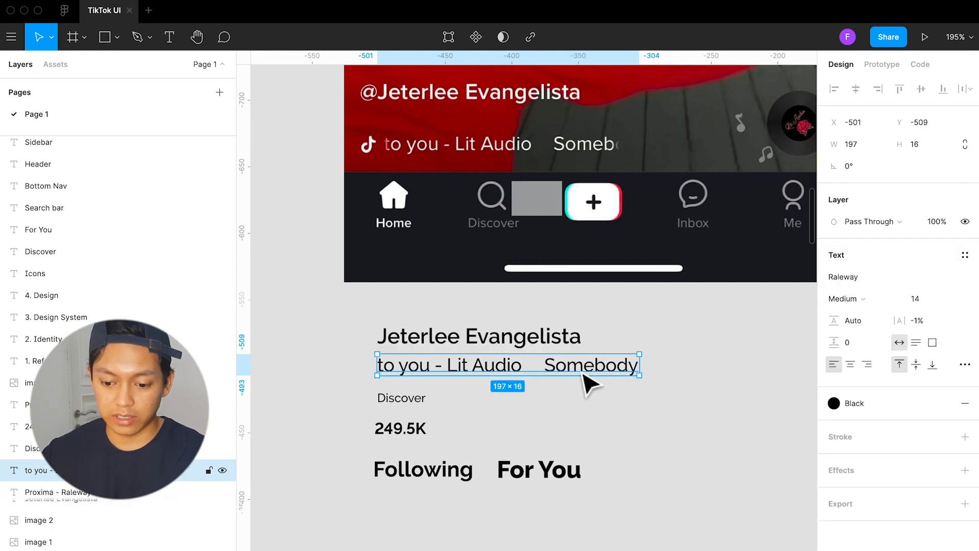
pyautogui.moveTo(584, 374); pyautogui.dragTo(586, 157)
pyautogui.press('super+z')
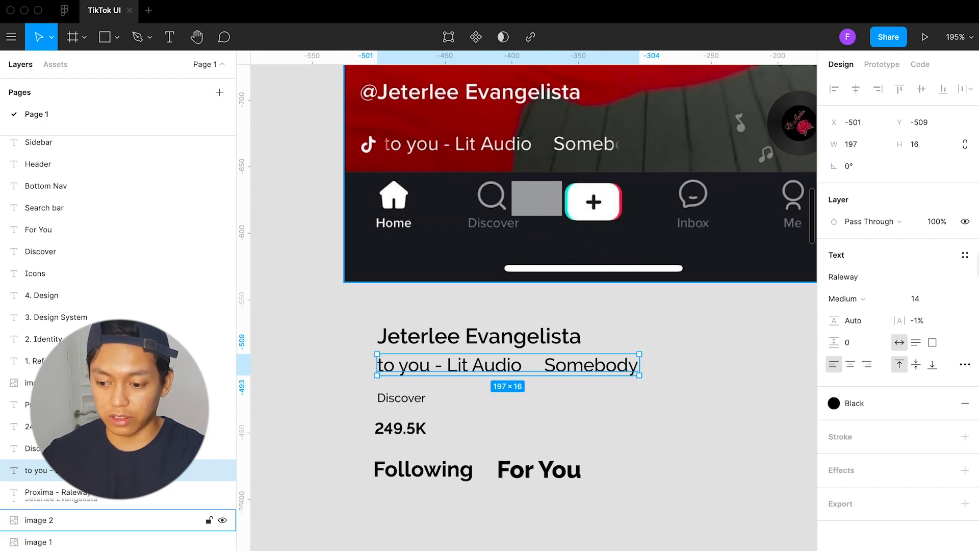
# Create a text style named Body / Description from the "to you - Lit Audio" sample text and deselect it
pyautogui.click(965, 255)
pyautogui.click(956, 283)
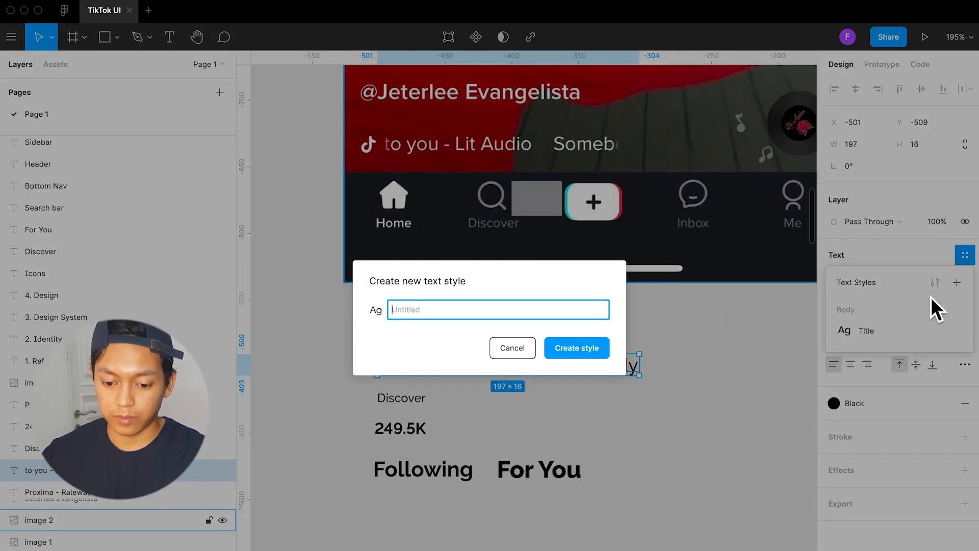
pyautogui.write('d')
pyautogui.press('BackSpace')
pyautogui.write('B')
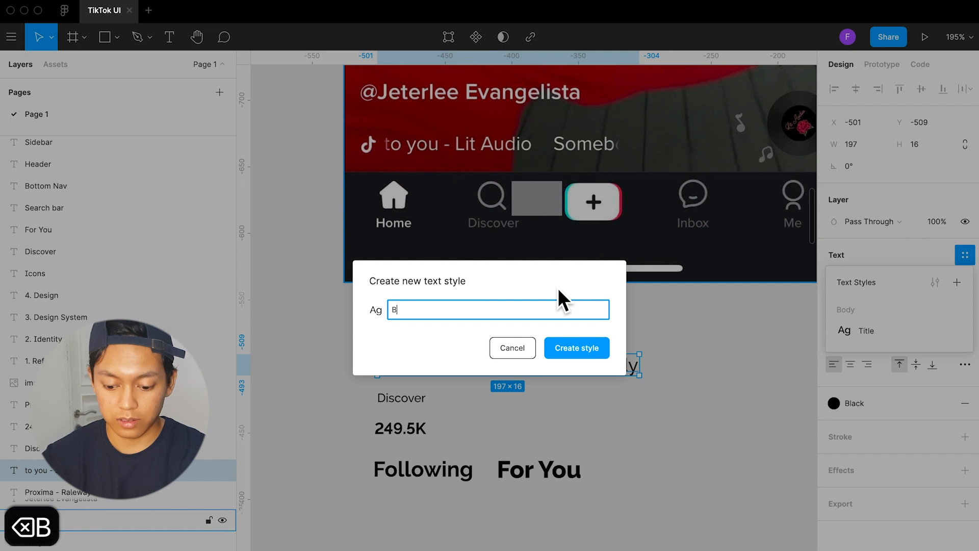
pyautogui.write('ody / De')
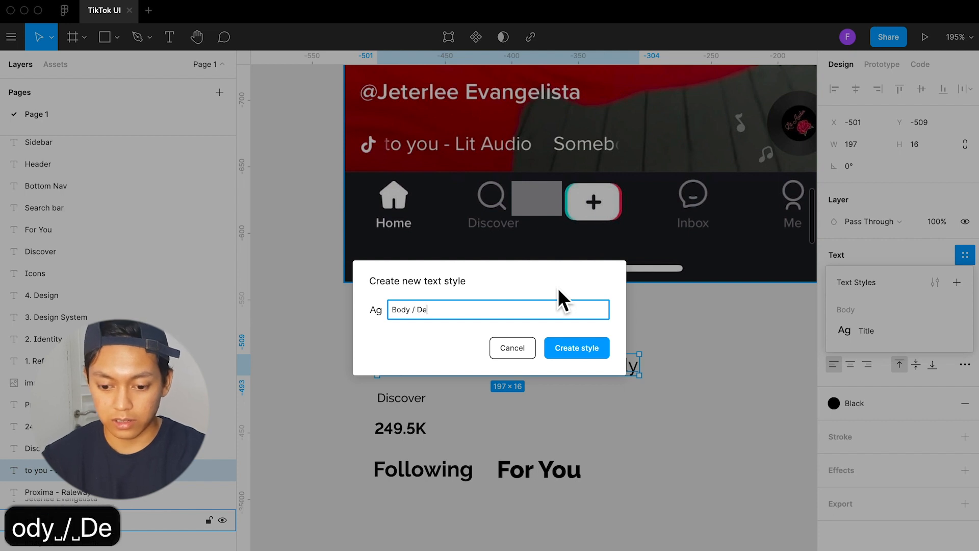
pyautogui.write('scription')
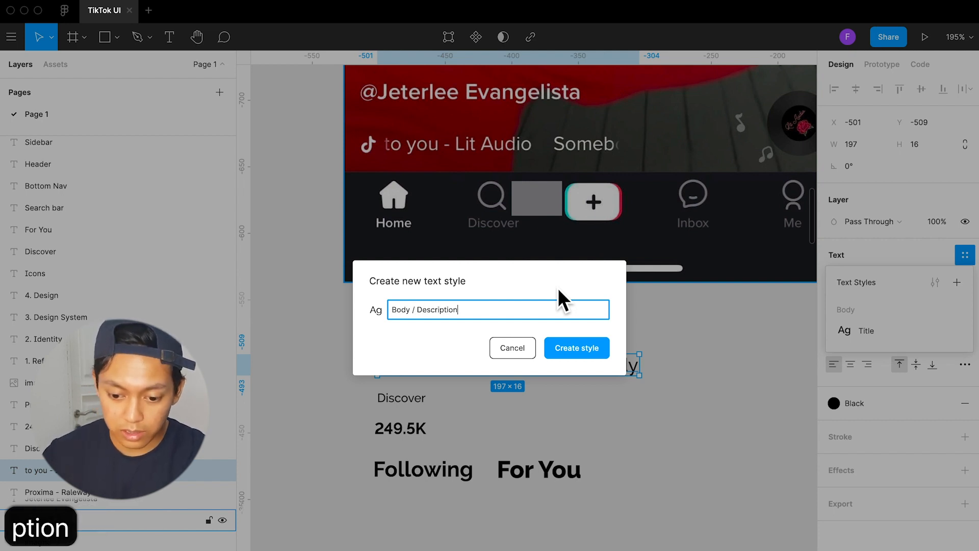
pyautogui.click(577, 348)
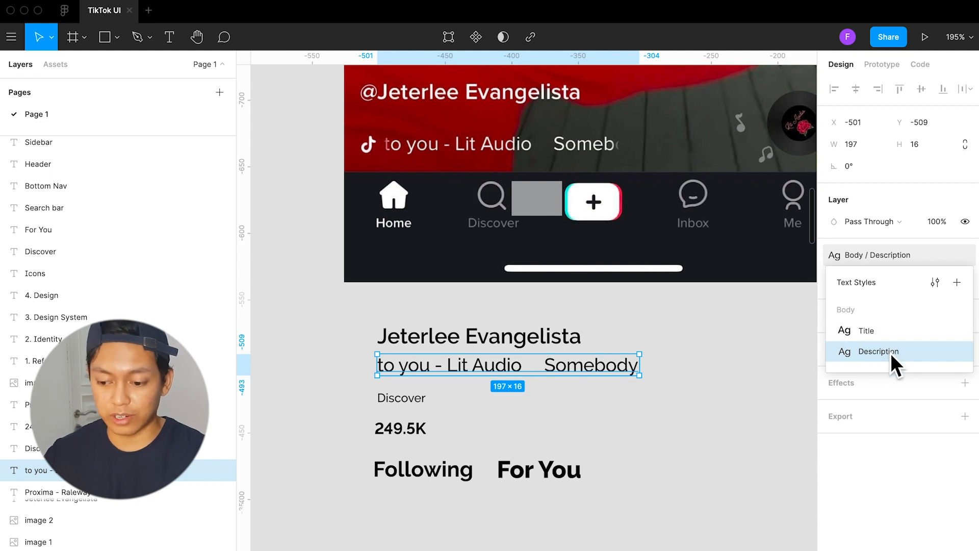
pyautogui.click(620, 405)
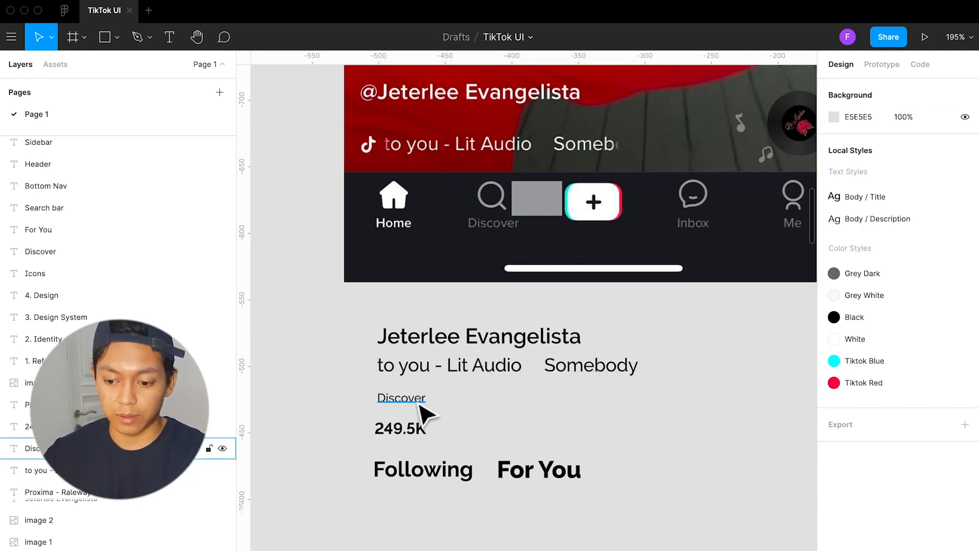
# Create a text style named Button / Nav from the "Discover" sample text beneath the first reference screenshot
pyautogui.hscroll(3, 413, 409)
pyautogui.scroll(3, 403, 407)
pyautogui.scroll(-2, 404, 404)
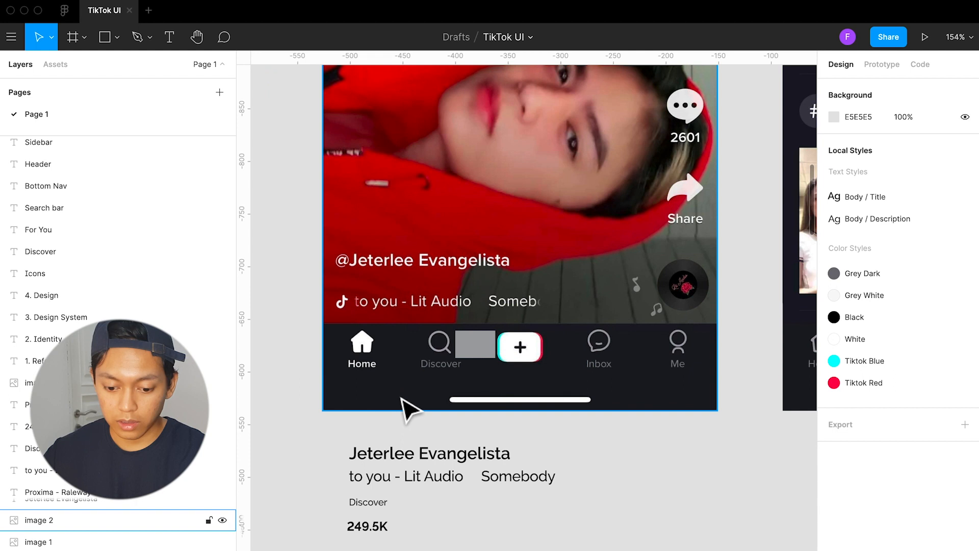
pyautogui.click(386, 503)
pyautogui.scroll(1, 437, 393)
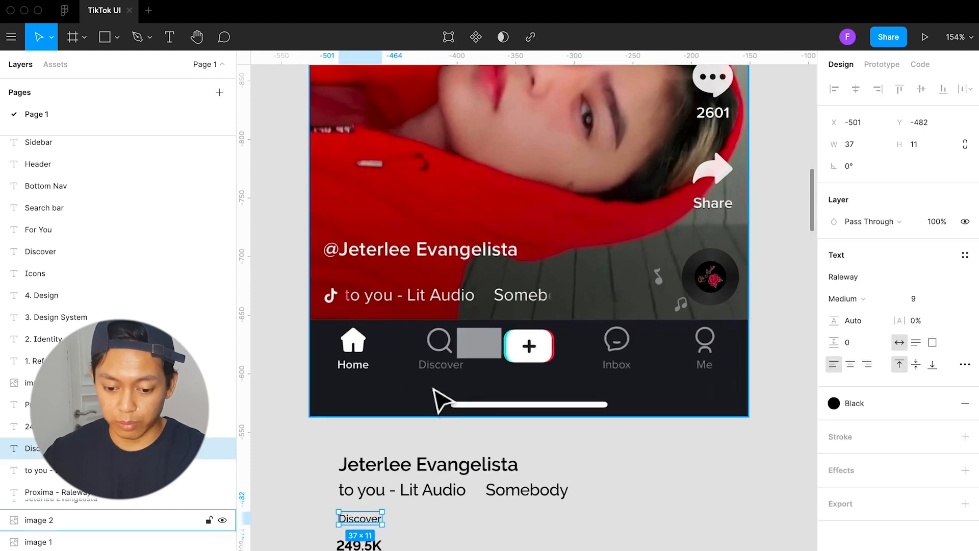
pyautogui.scroll(-3, 437, 398)
pyautogui.hscroll(-2, 432, 415)
pyautogui.scroll(2, 423, 449)
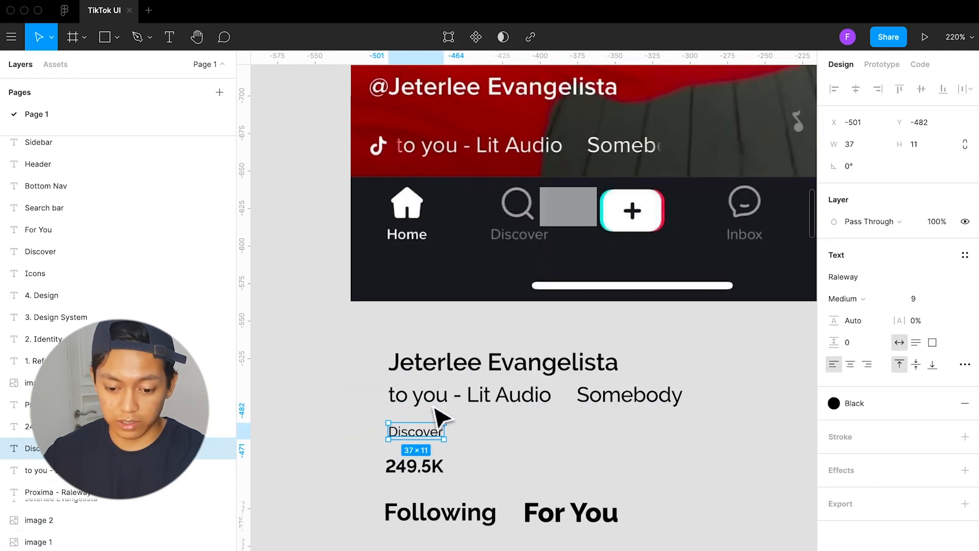
pyautogui.click(965, 255)
pyautogui.click(967, 284)
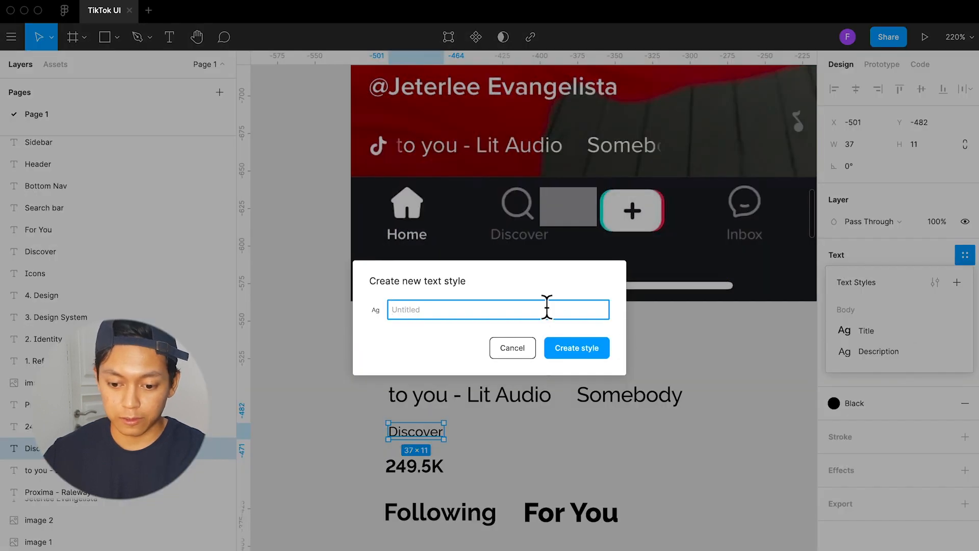
pyautogui.write('Button /')
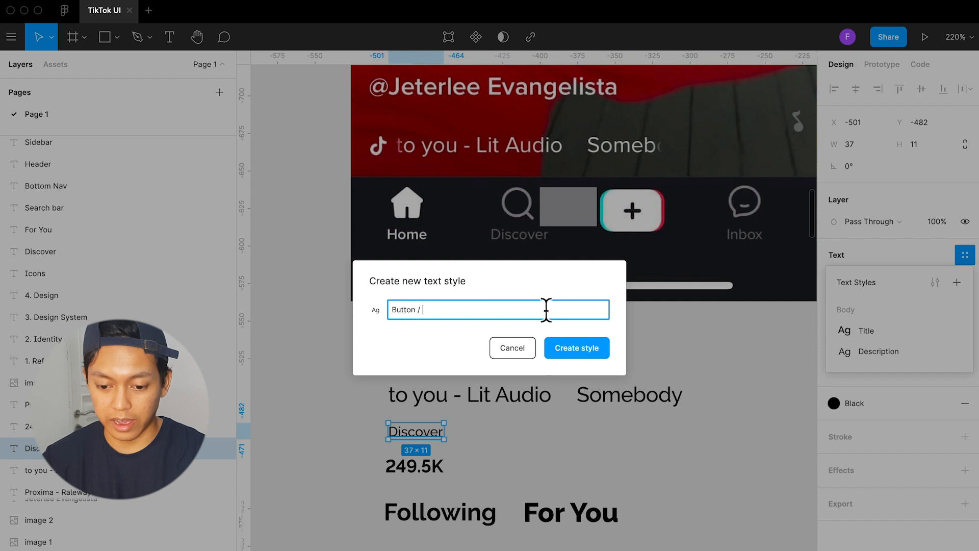
pyautogui.write(' Nav')
pyautogui.click(569, 340)
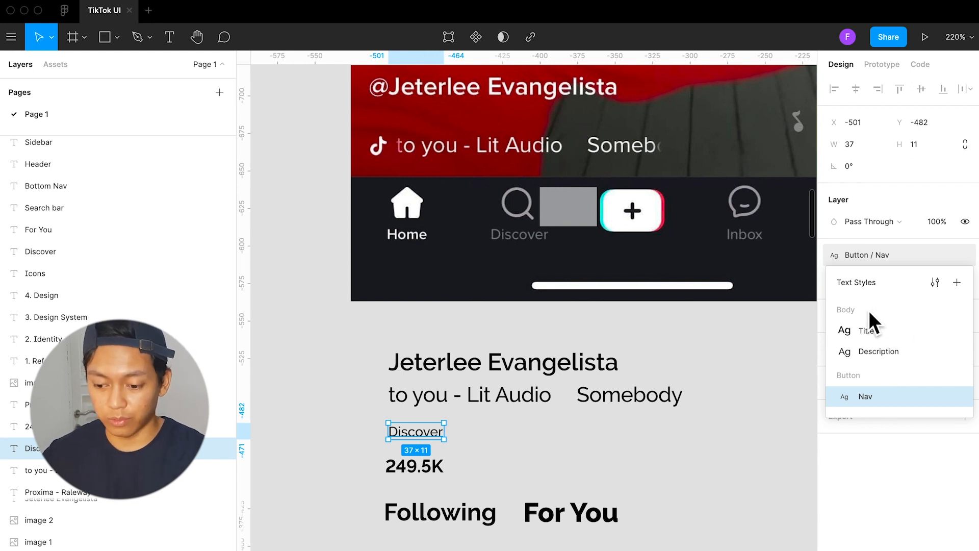
# Create a text style named Button / Sidebar from the "249.5K" sample text, and leave nothing selected
pyautogui.click(445, 467)
pyautogui.click(964, 255)
pyautogui.click(957, 282)
pyautogui.write('Button / Sideba')
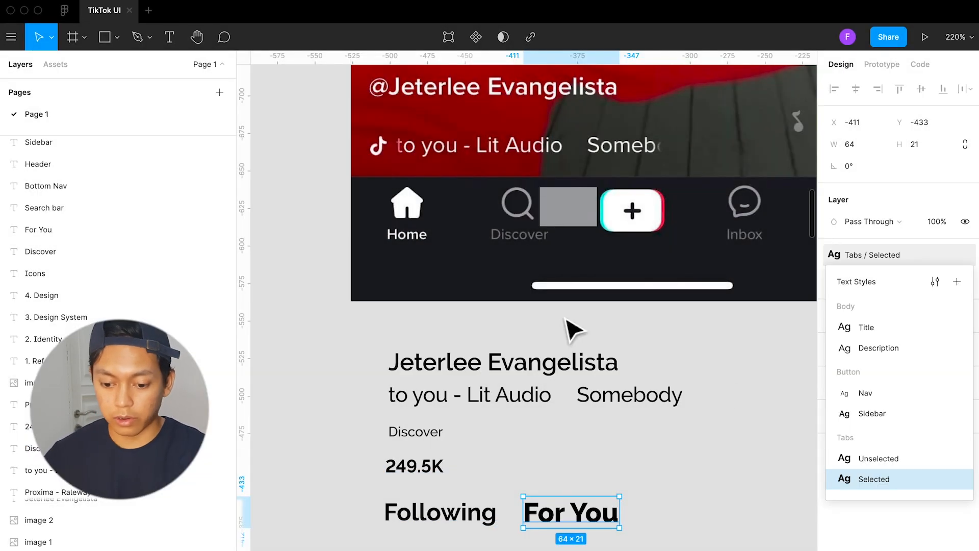
pyautogui.click(726, 444)
# Find the small white square under the Effects heading and select it to examine its effect settings
pyautogui.scroll(-5, 715, 461)
pyautogui.hscroll(1, 707, 452)
pyautogui.scroll(-10, 689, 448)
pyautogui.hscroll(5, 672, 447)
pyautogui.scroll(3, 672, 449)
pyautogui.hscroll(8, 672, 452)
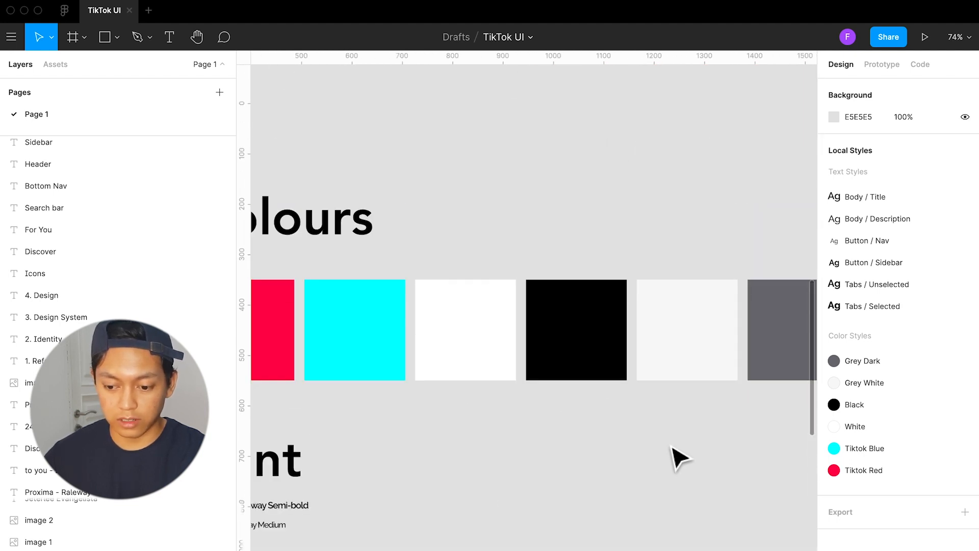
pyautogui.scroll(2, 586, 333)
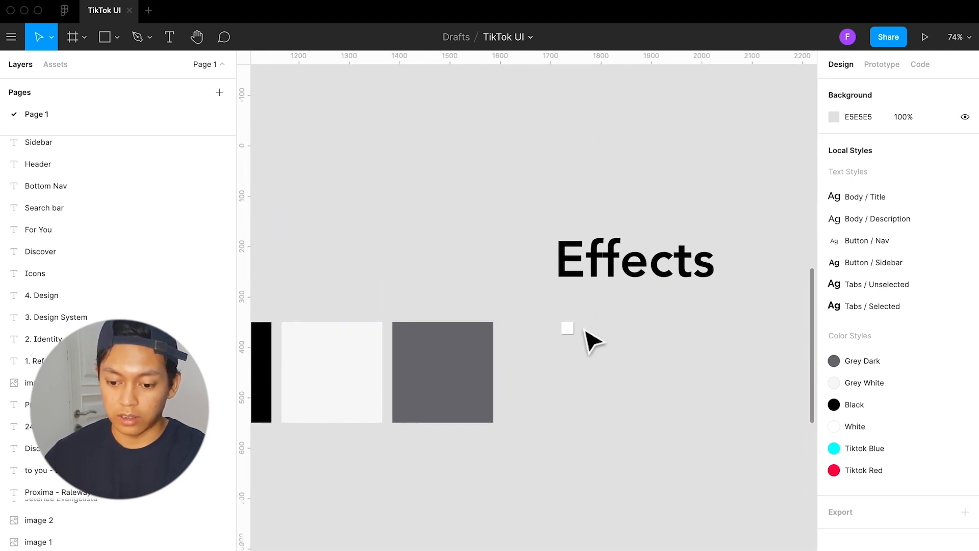
pyautogui.scroll(3, 586, 332)
pyautogui.scroll(4, 584, 331)
pyautogui.click(567, 334)
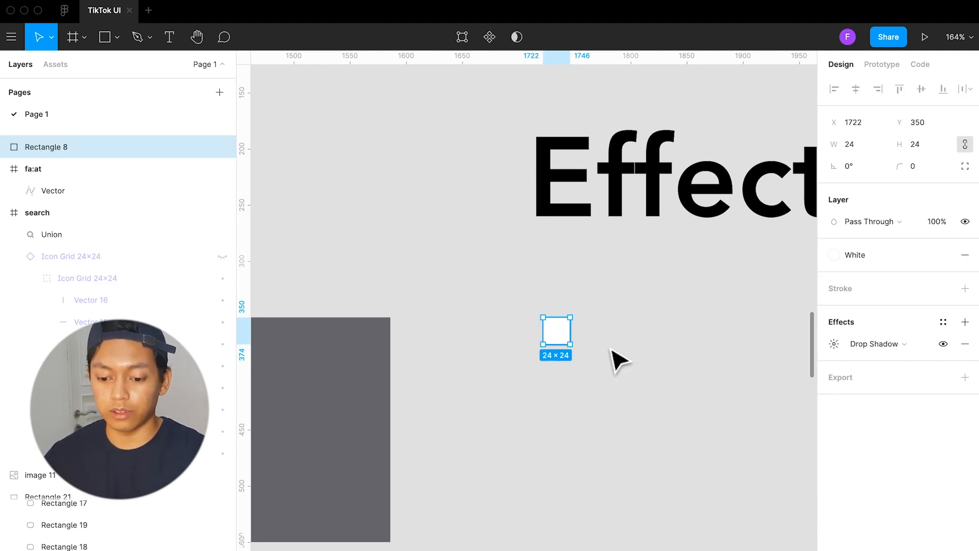
# Examine the sidebar icons and like count in the reference screenshot up close, and return to the white square under Effects
pyautogui.scroll(-6, 627, 345)
pyautogui.scroll(5, 627, 345)
pyautogui.scroll(10, 505, 251)
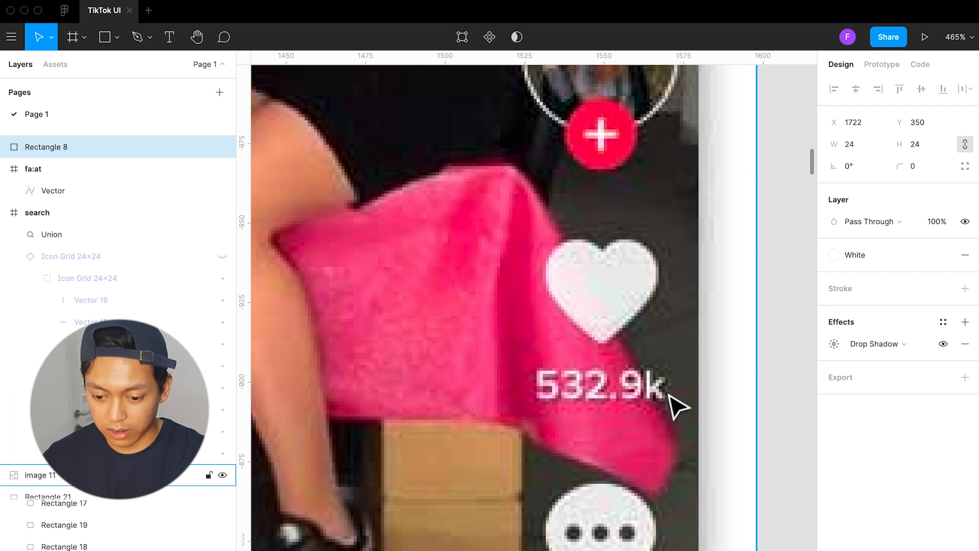
pyautogui.scroll(-3, 614, 400)
pyautogui.scroll(-5, 616, 433)
pyautogui.scroll(-10, 616, 439)
pyautogui.scroll(-3, 614, 439)
pyautogui.scroll(10, 618, 328)
pyautogui.scroll(10, 637, 321)
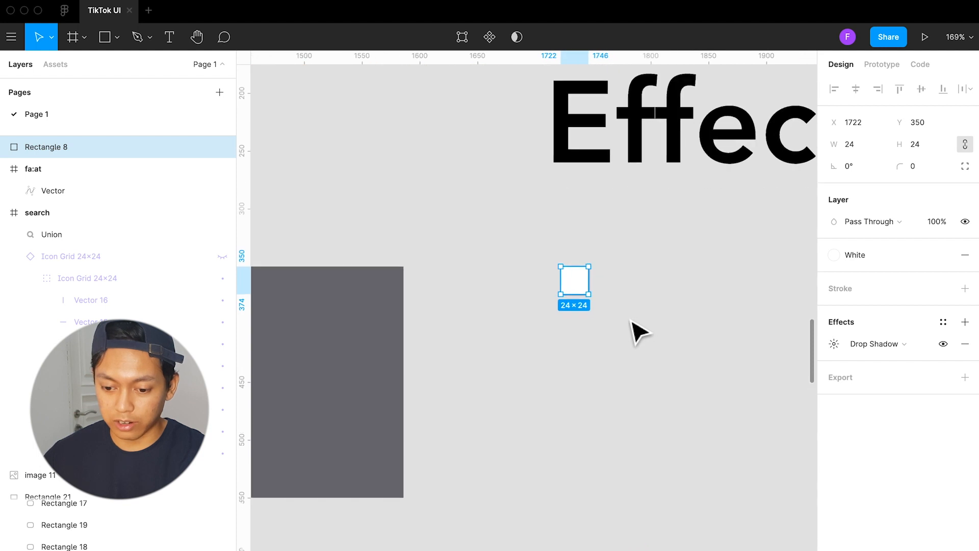
pyautogui.scroll(-4, 629, 321)
pyautogui.scroll(4, 606, 320)
pyautogui.scroll(-3, 610, 331)
pyautogui.click(606, 385)
pyautogui.moveTo(515, 389); pyautogui.dragTo(611, 387)
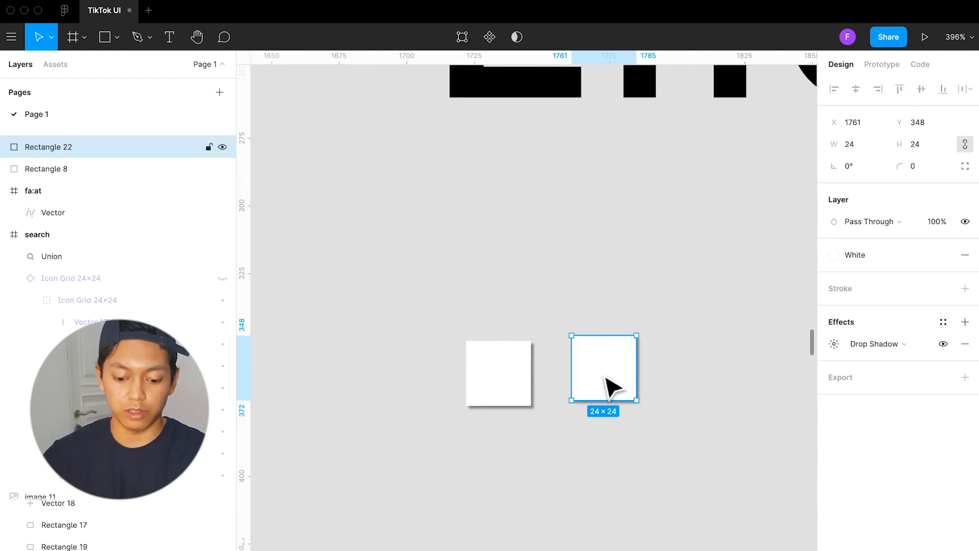
pyautogui.press('Delete')
# Draw a 24 × 24 square beside the white square under the Effects heading, level with it, and keep it selected
pyautogui.press('r')
pyautogui.moveTo(566, 340); pyautogui.dragTo(627, 407)
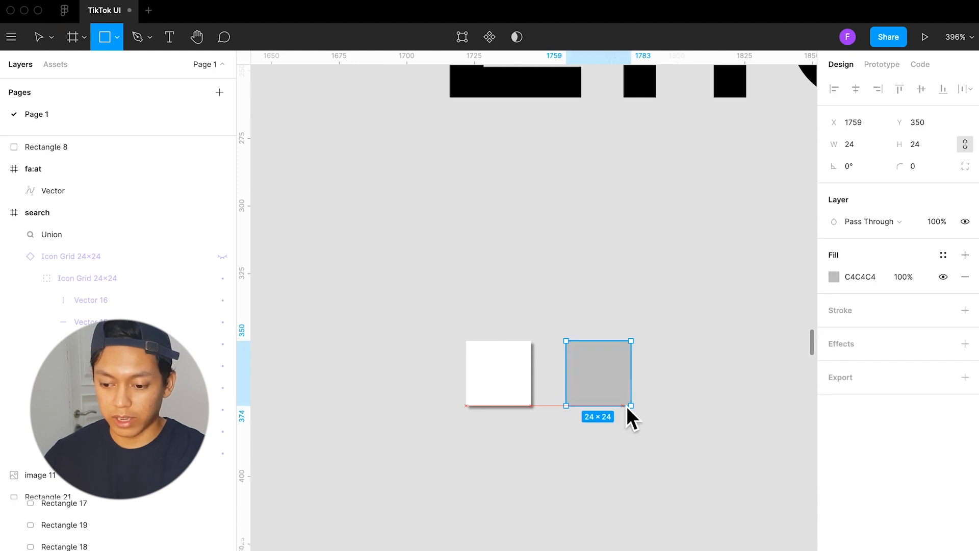
pyautogui.click(689, 470)
pyautogui.click(612, 389)
# Add a drop shadow to the new grey square with blur 1, X offset 1 and Y offset 1
pyautogui.click(880, 379)
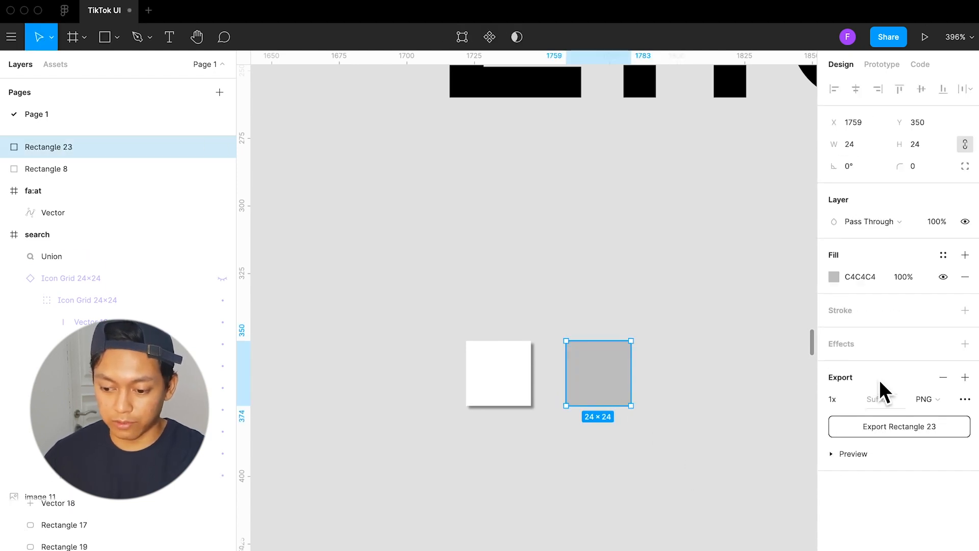
pyautogui.press('super+z')
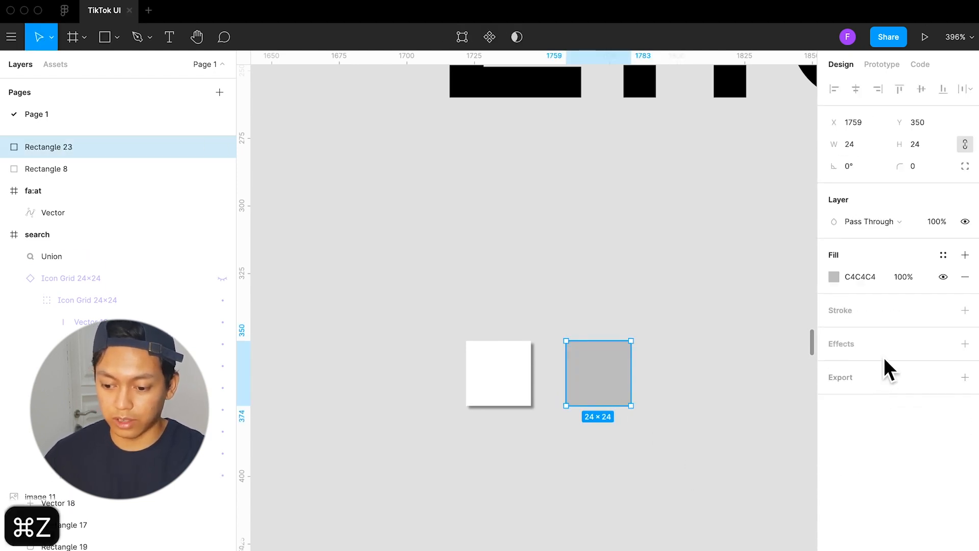
pyautogui.click(887, 346)
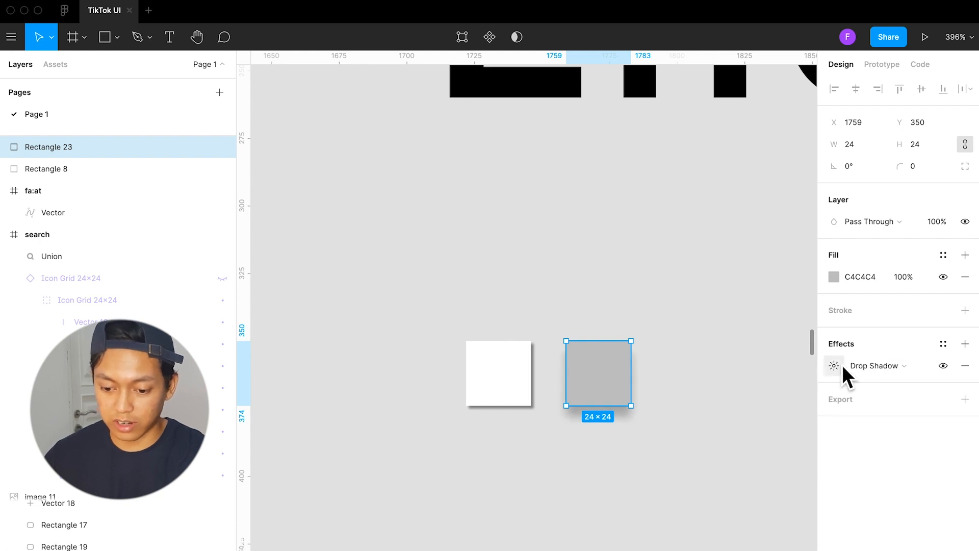
pyautogui.click(840, 366)
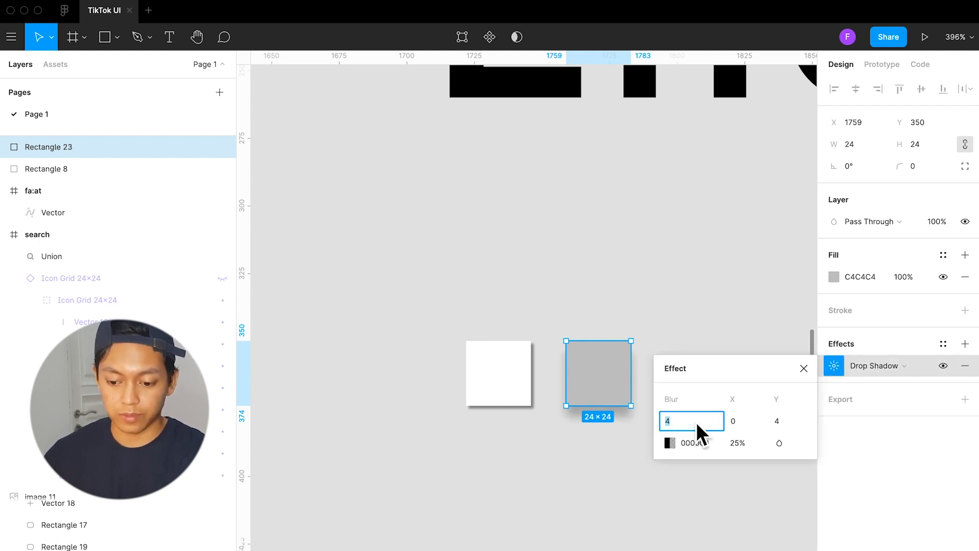
pyautogui.write('1')
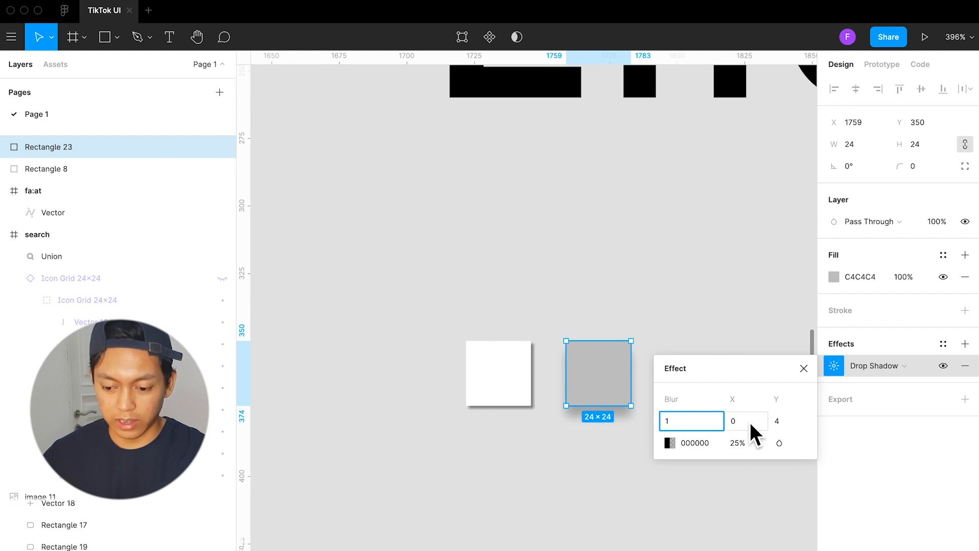
pyautogui.click(749, 422)
pyautogui.write('1')
pyautogui.click(797, 423)
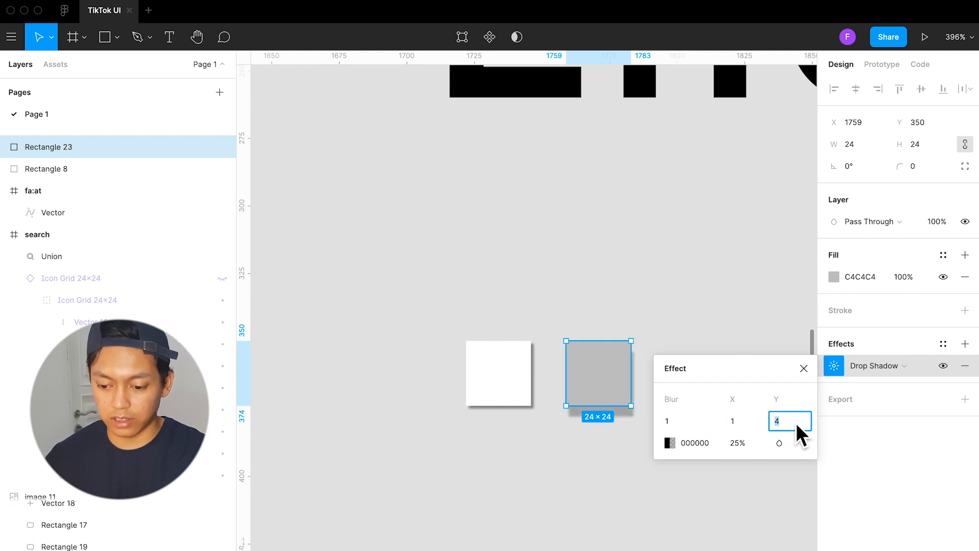
pyautogui.write('1')
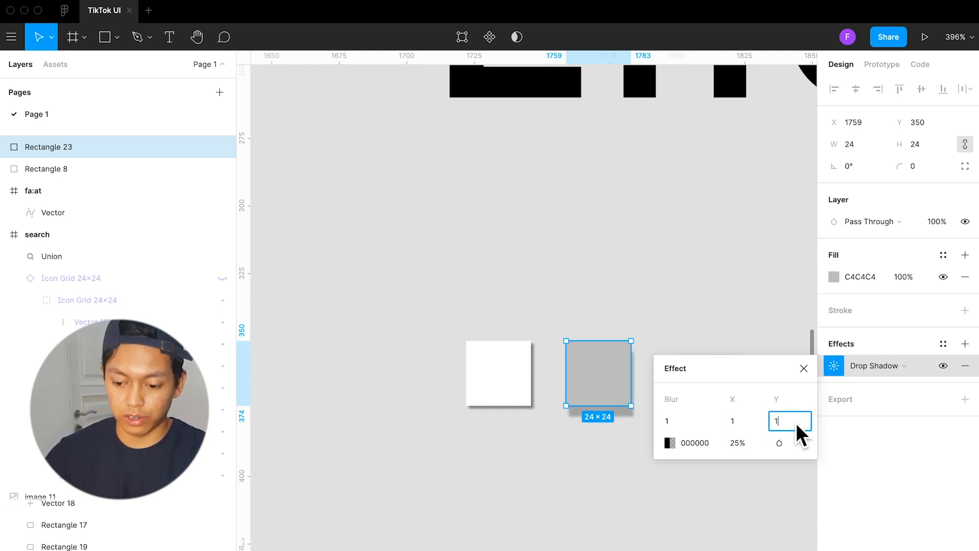
pyautogui.press('Return')
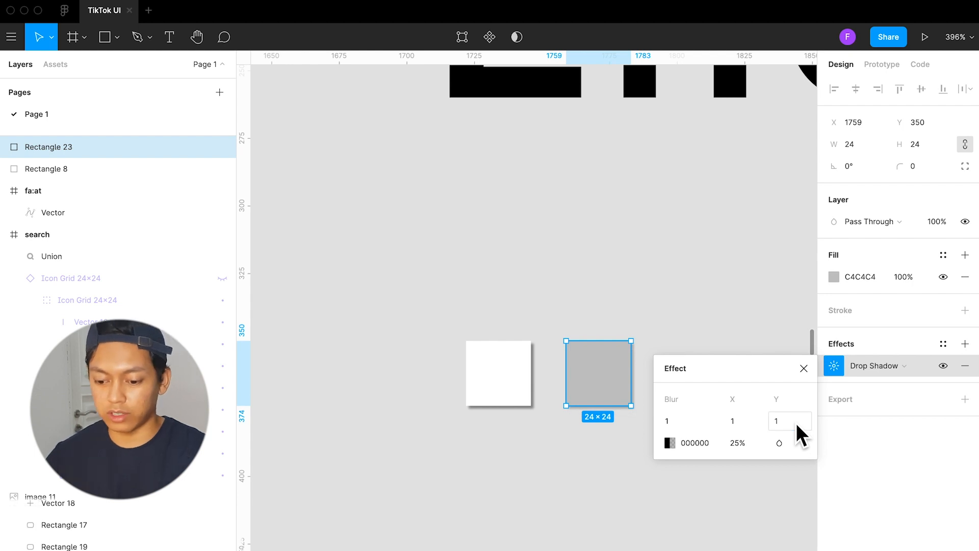
# Set the grey square's drop shadow opacity to 40%, close the effect settings and select the square again
pyautogui.click(751, 440)
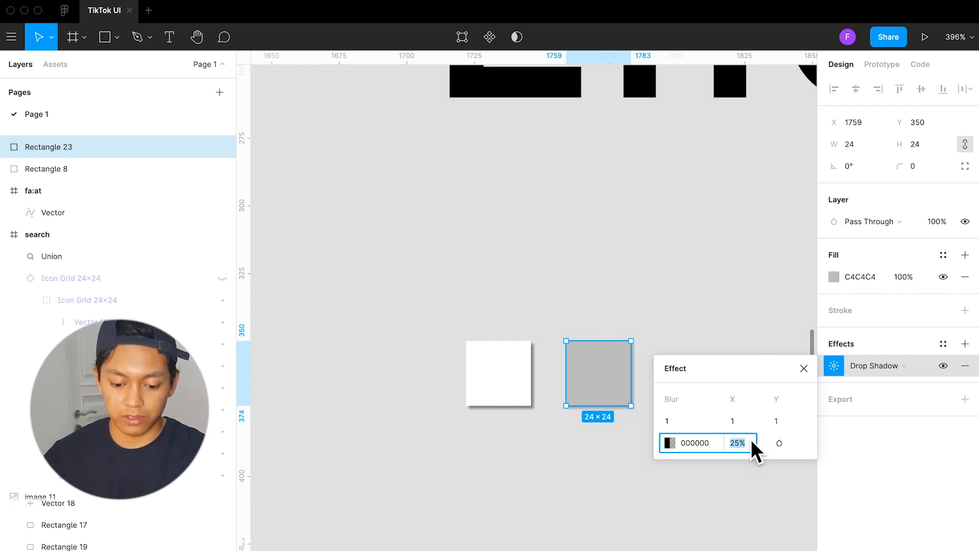
pyautogui.write('409')
pyautogui.press('BackSpace')
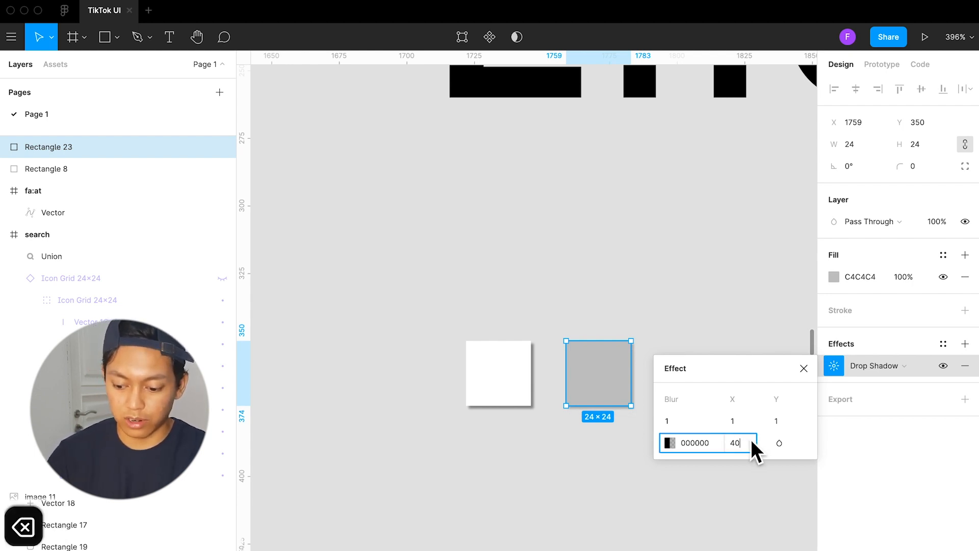
pyautogui.press('Return')
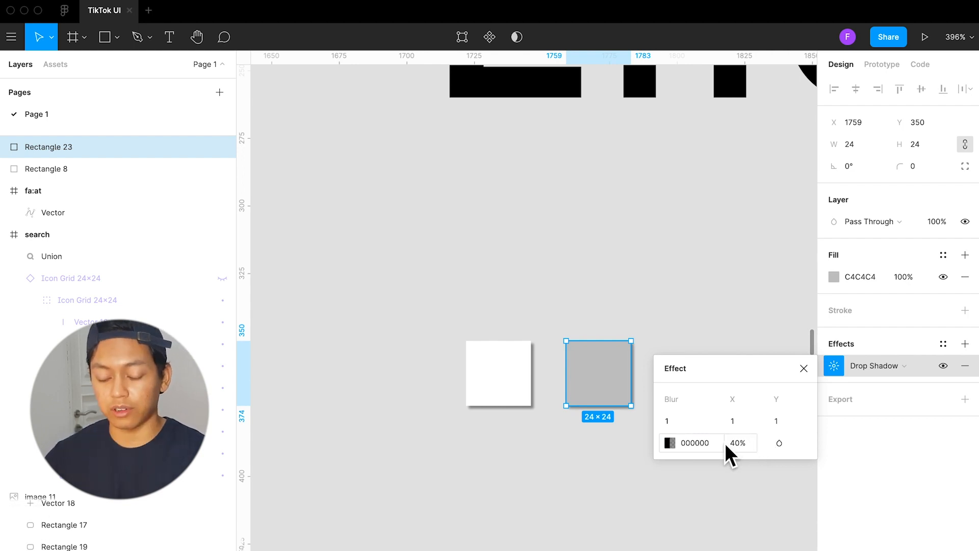
pyautogui.click(633, 452)
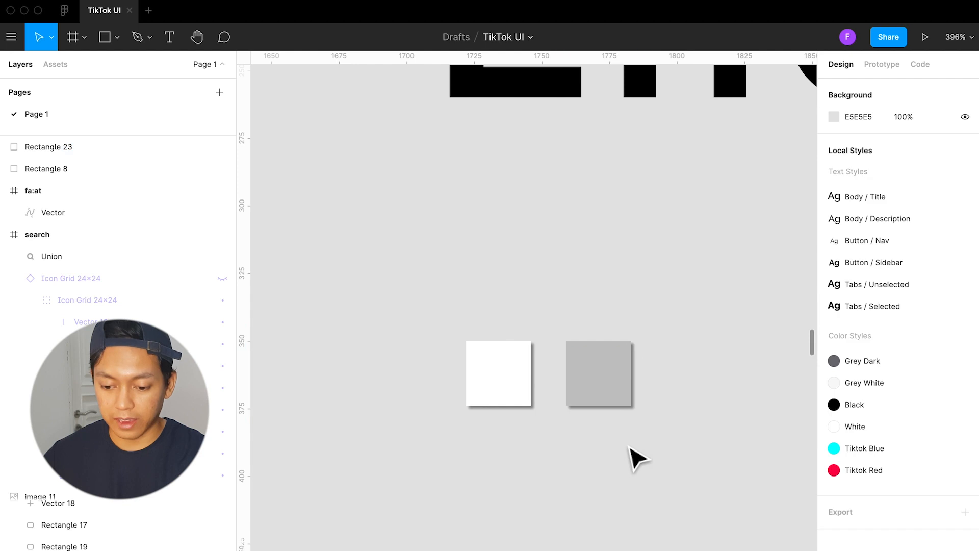
pyautogui.click(615, 386)
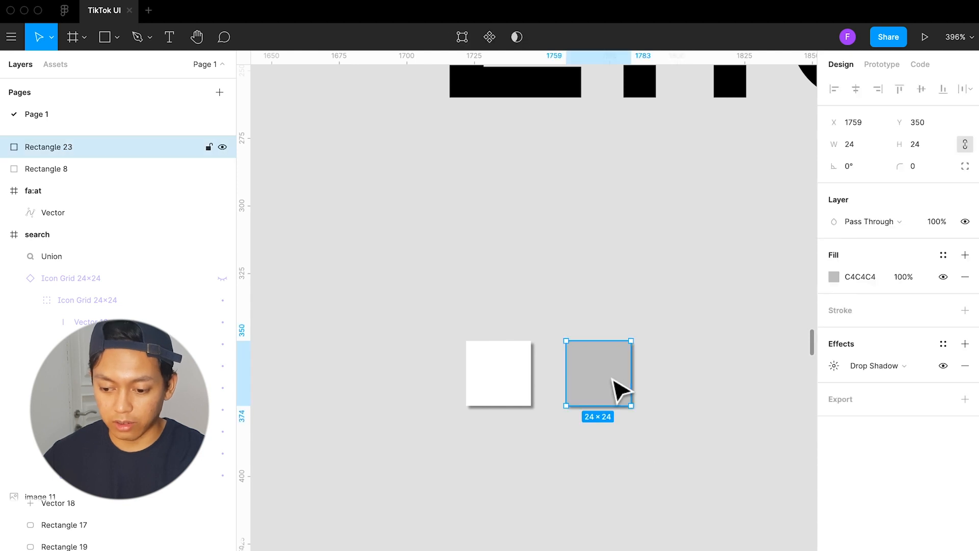
# Save the grey square's drop shadow as a new effect style named "Sidebar / Shadow"
pyautogui.click(944, 345)
pyautogui.click(956, 372)
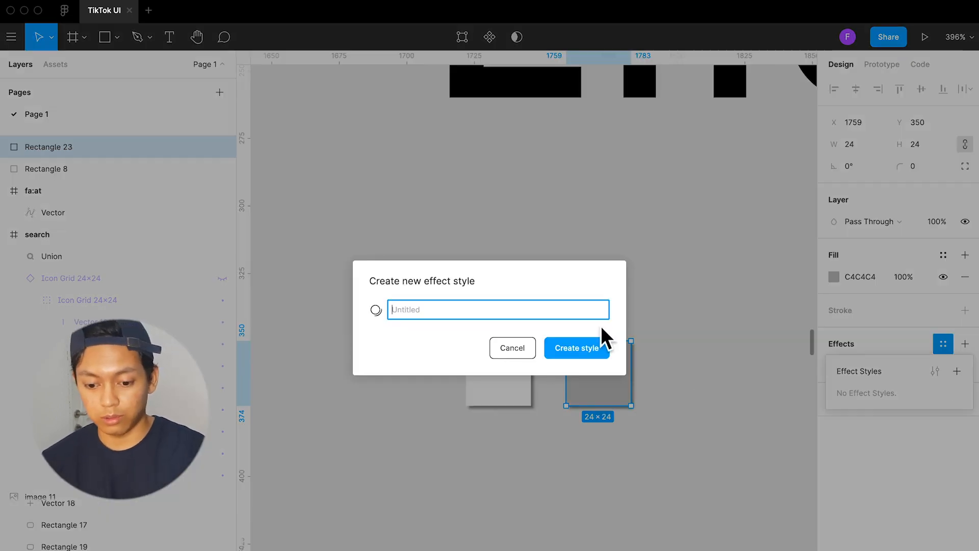
pyautogui.write('T')
pyautogui.press('BackSpace')
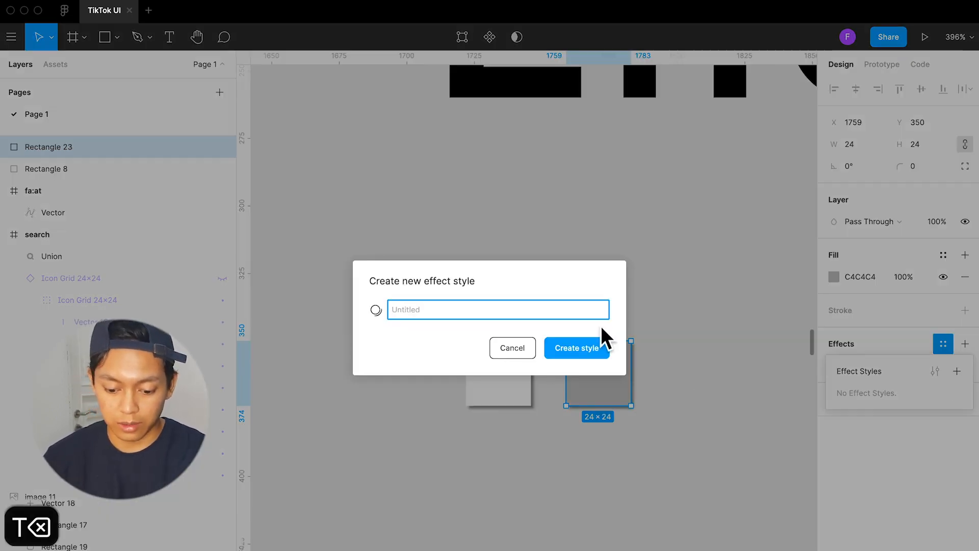
pyautogui.write('Sidebar')
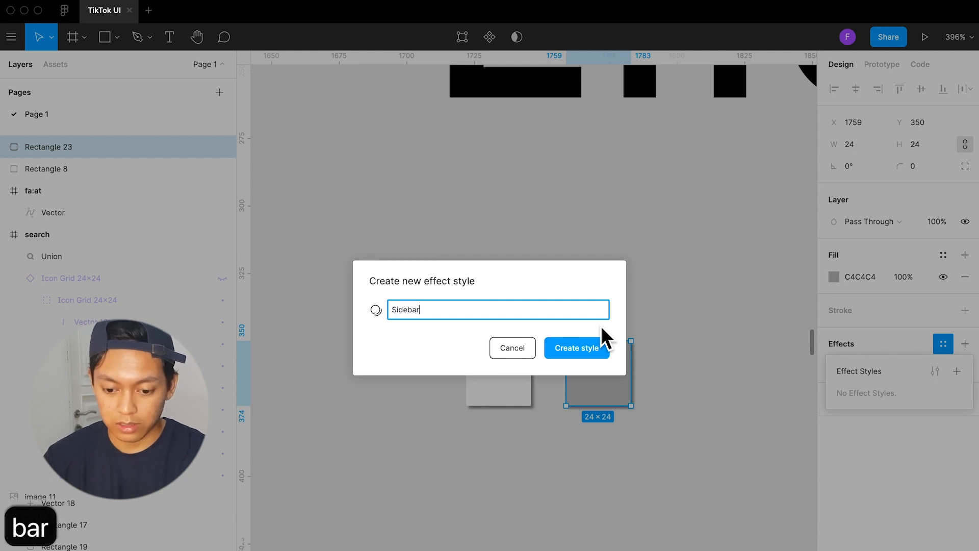
pyautogui.write(' / Sh')
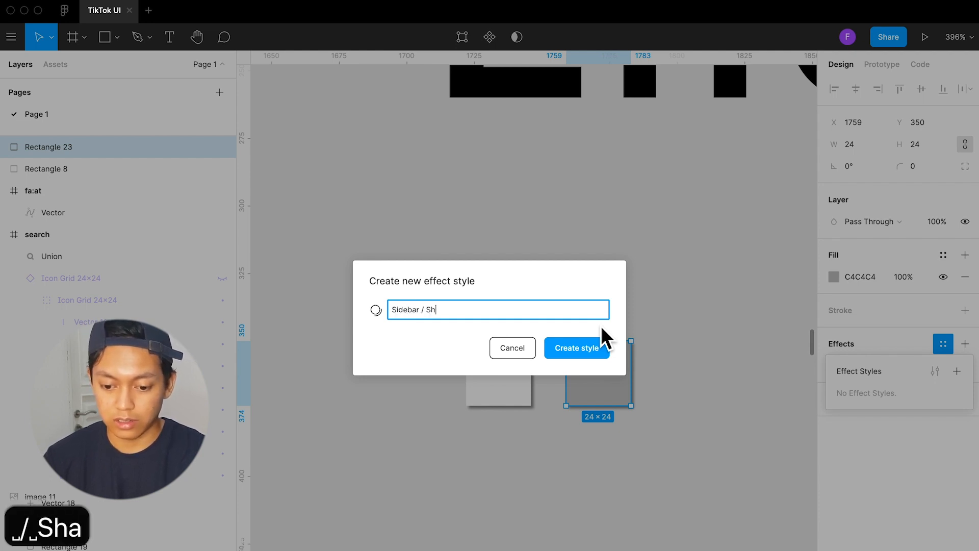
pyautogui.write('adow')
pyautogui.press('Return')
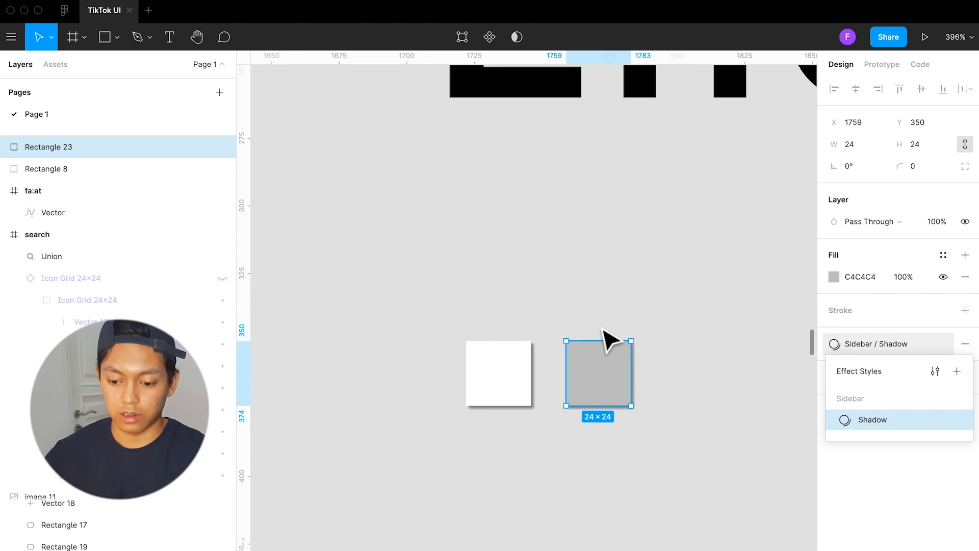
# Compare the shadows of the white and grey squares under Effects, and review the list of local text, color and effect styles
pyautogui.click(632, 506)
pyautogui.click(525, 372)
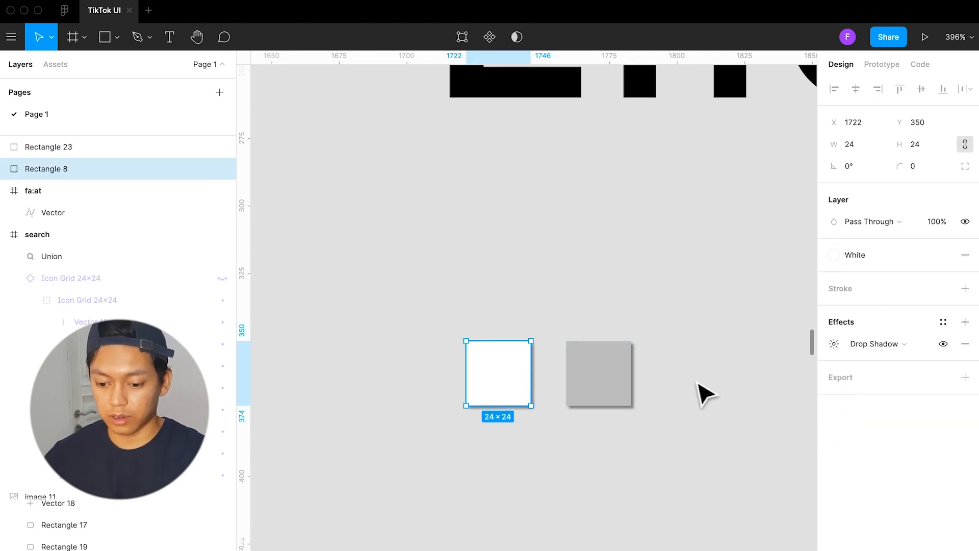
pyautogui.click(637, 395)
pyautogui.click(614, 395)
pyautogui.click(526, 394)
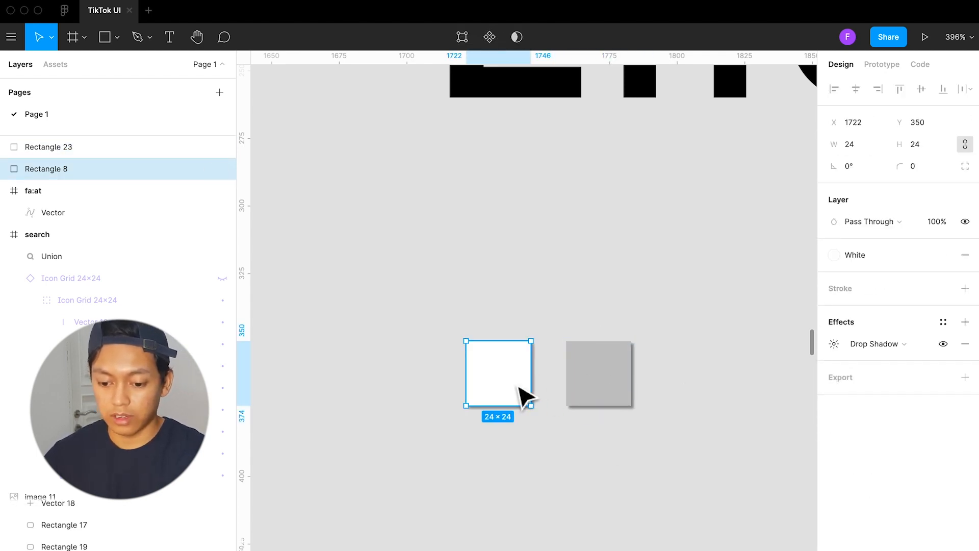
pyautogui.scroll(-5, 528, 421)
pyautogui.click(535, 445)
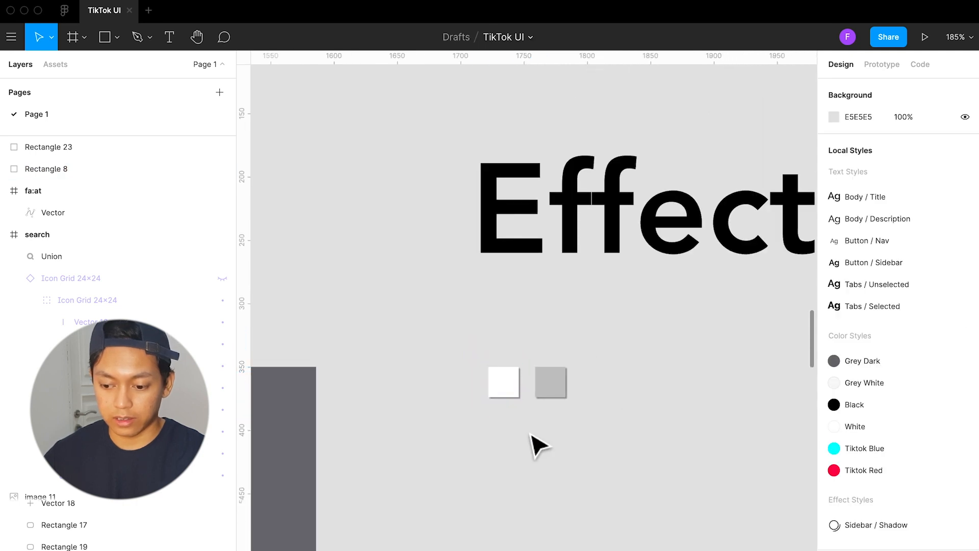
pyautogui.click(555, 390)
pyautogui.scroll(5, 557, 392)
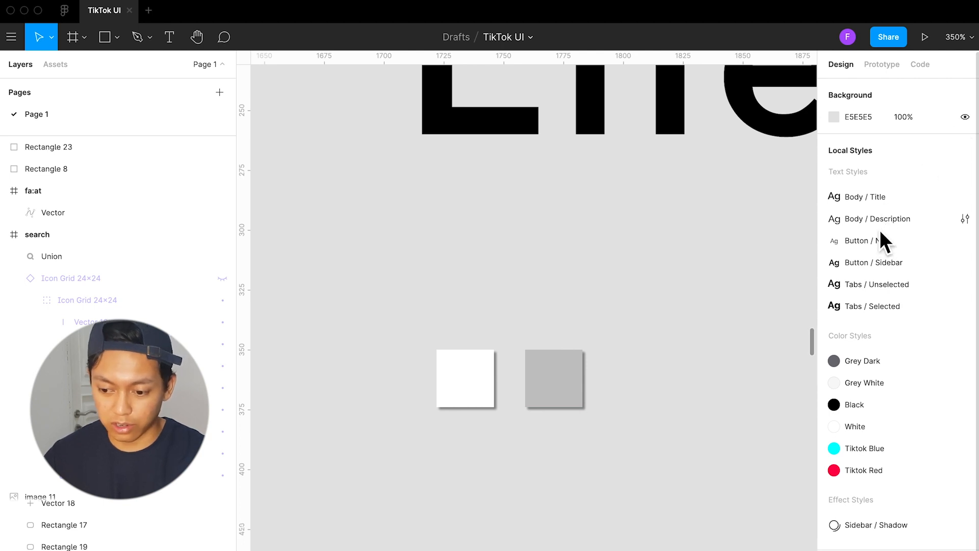
pyautogui.scroll(-1, 881, 230)
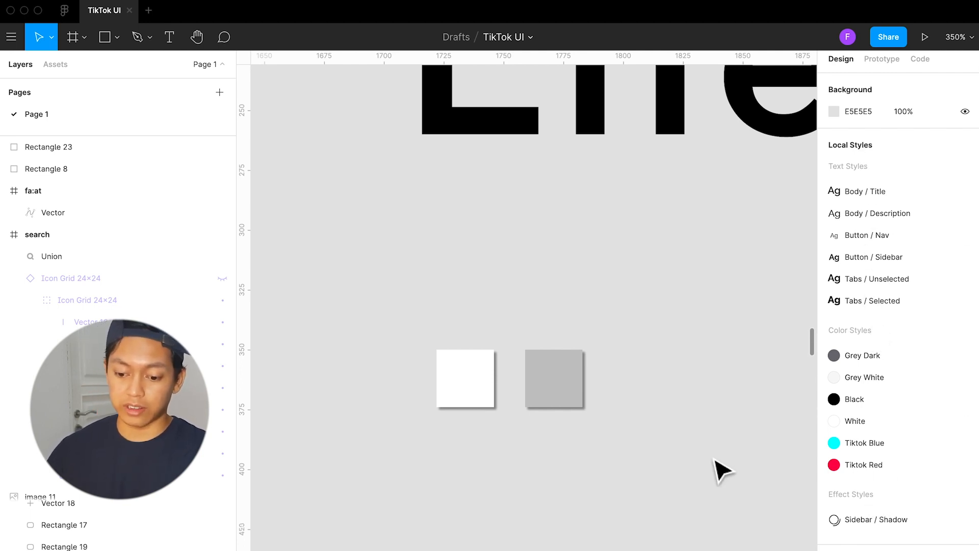
# Align the left edges of the add, heart, Comment and Share icon frames beside the sidebar reference image
pyautogui.scroll(-5, 663, 408)
pyautogui.scroll(-6, 661, 398)
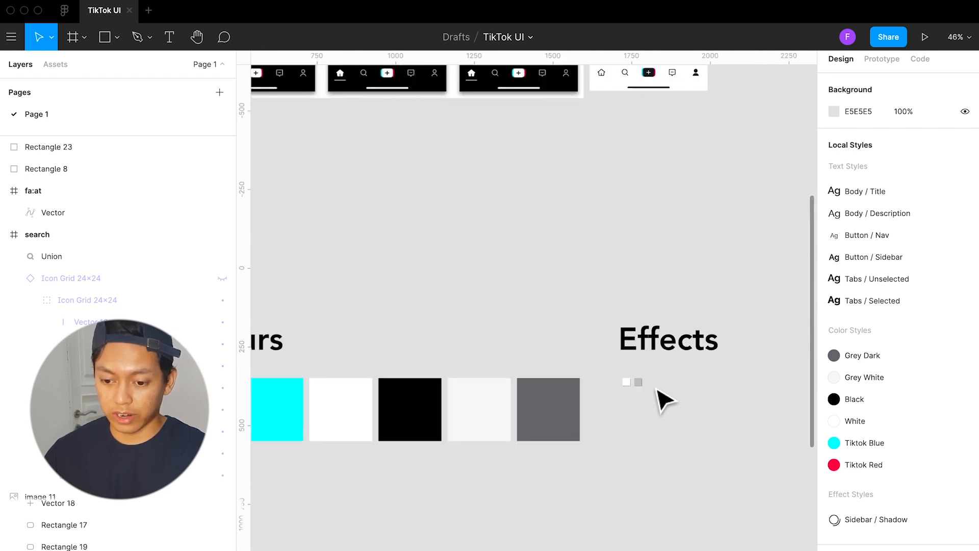
pyautogui.scroll(-1, 659, 393)
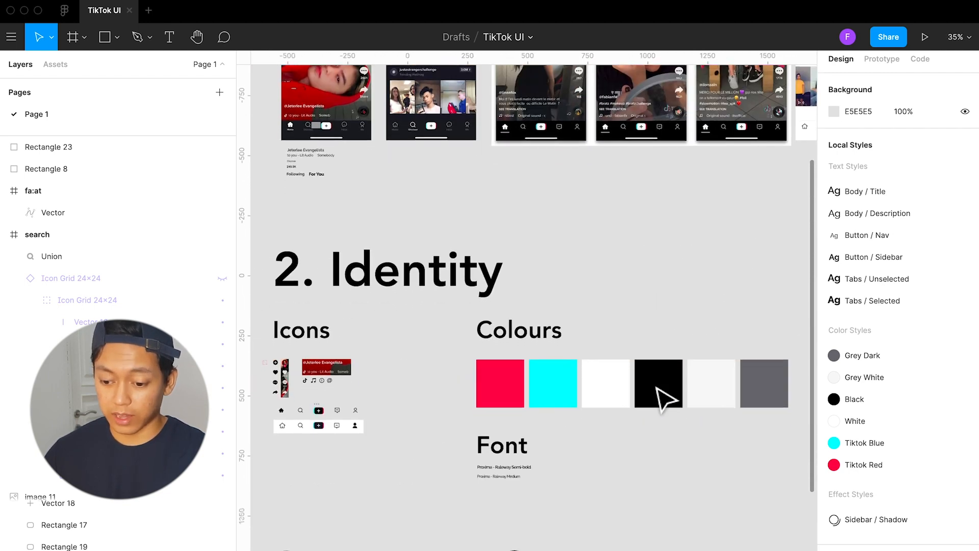
pyautogui.hscroll(3, 660, 393)
pyautogui.hscroll(-5, 659, 398)
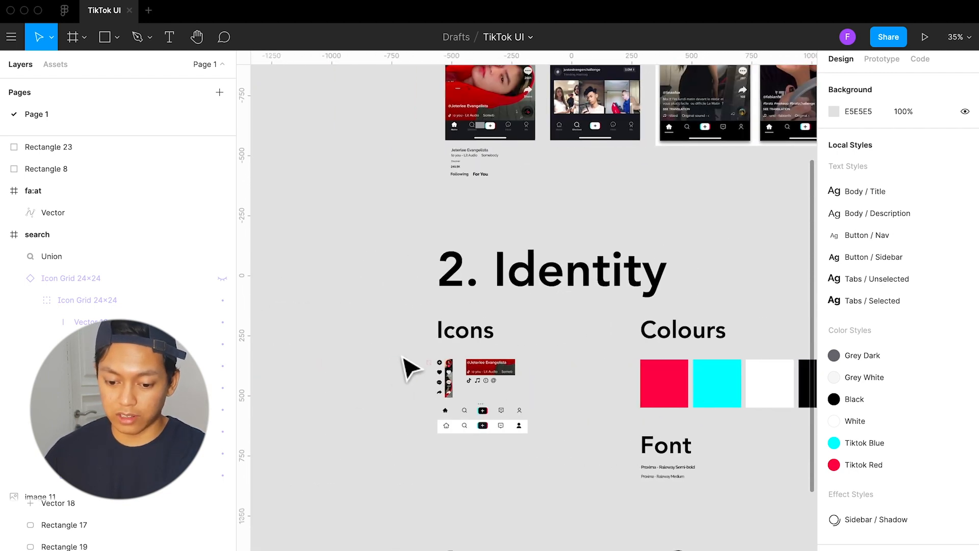
pyautogui.scroll(5, 397, 370)
pyautogui.scroll(5, 465, 417)
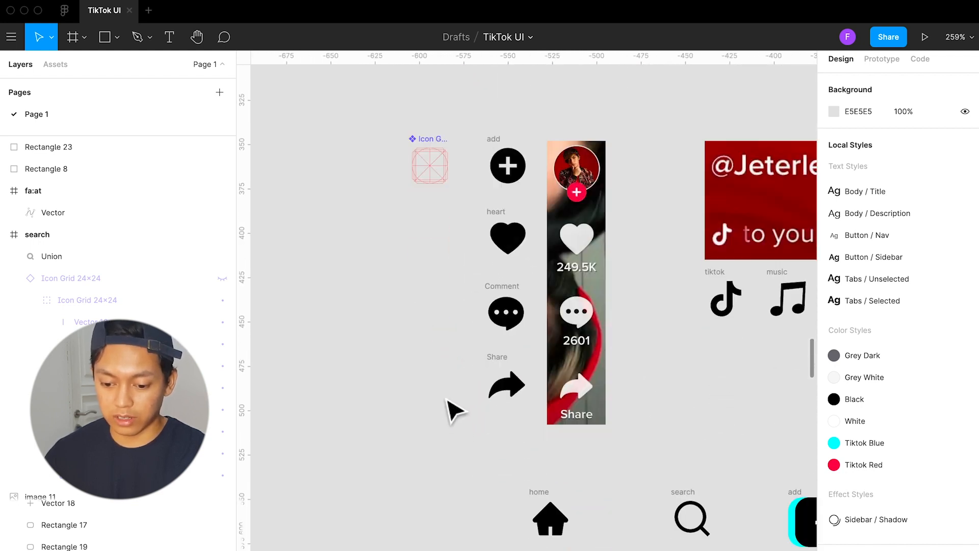
pyautogui.scroll(-1, 454, 412)
pyautogui.hscroll(2, 449, 403)
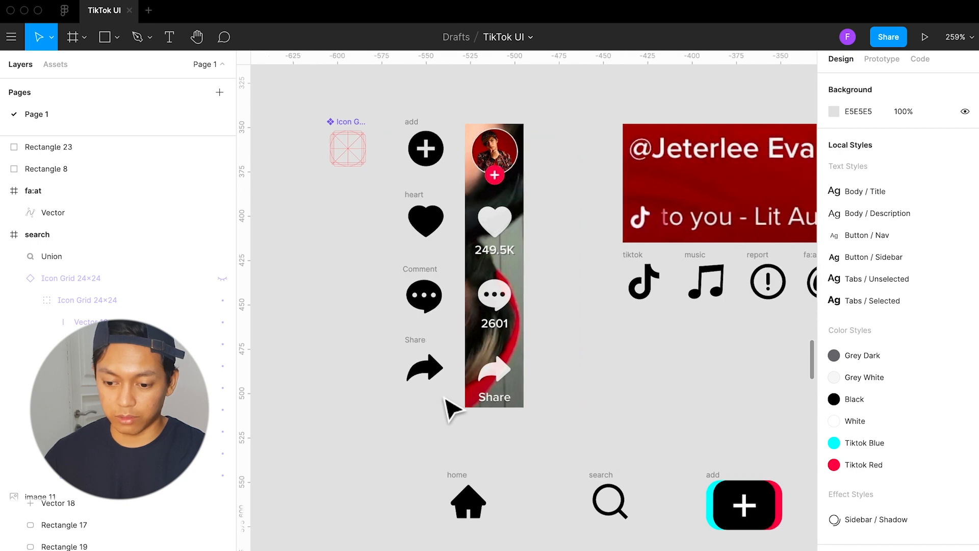
pyautogui.moveTo(415, 95); pyautogui.dragTo(493, 417)
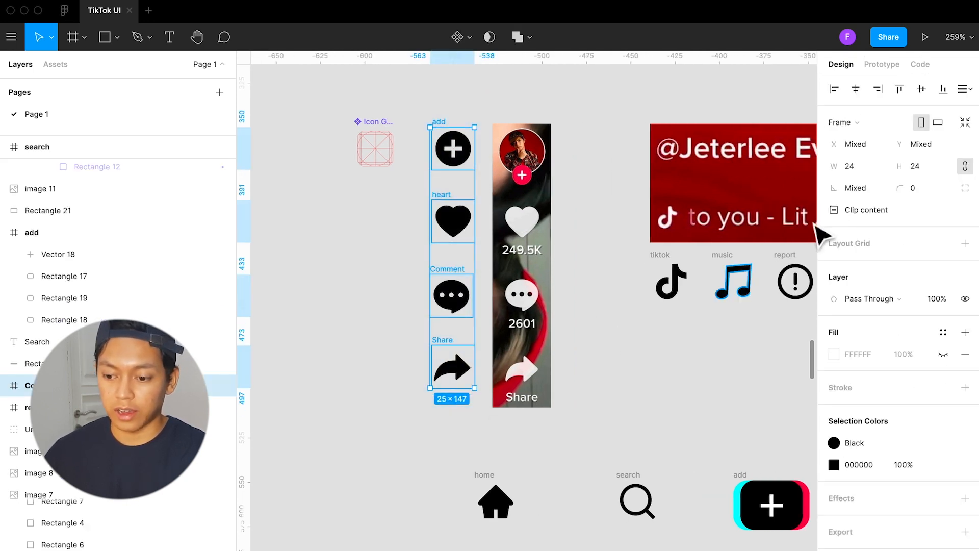
pyautogui.click(836, 96)
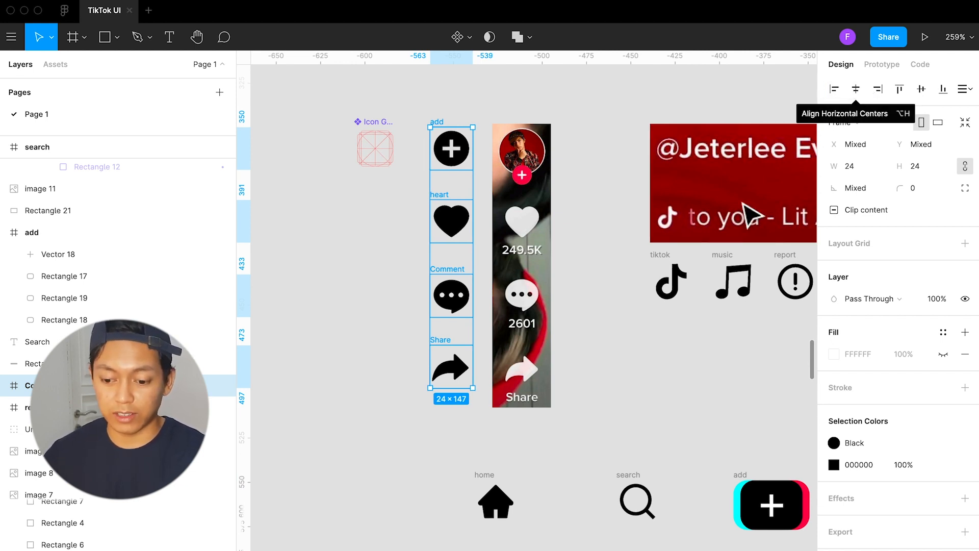
# Bulk-rename the sidebar icons, the tiktok, music, report and fa:at icons and the upper navigation row with "icons / " before each current name
pyautogui.hscroll(2, 619, 321)
pyautogui.hscroll(5, 613, 318)
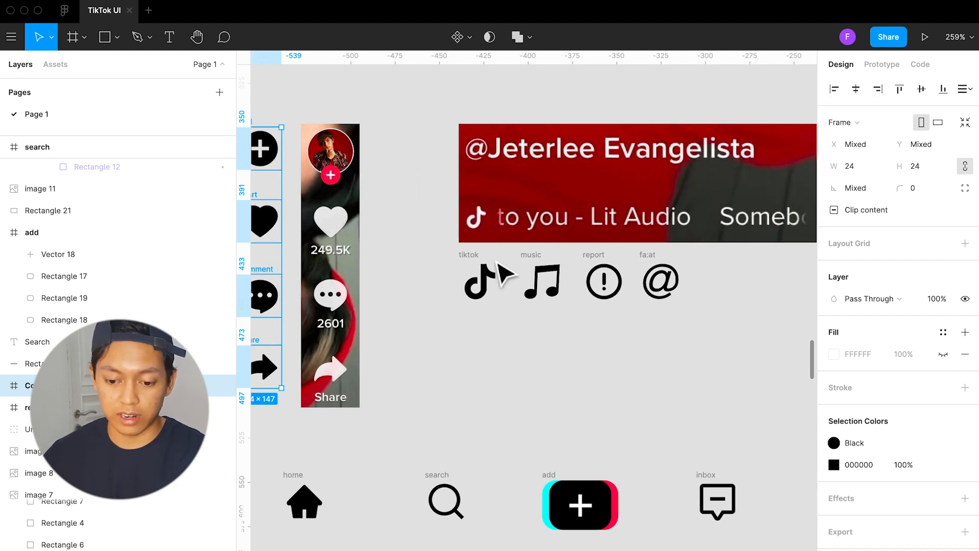
pyautogui.moveTo(450, 257); pyautogui.dragTo(713, 340)
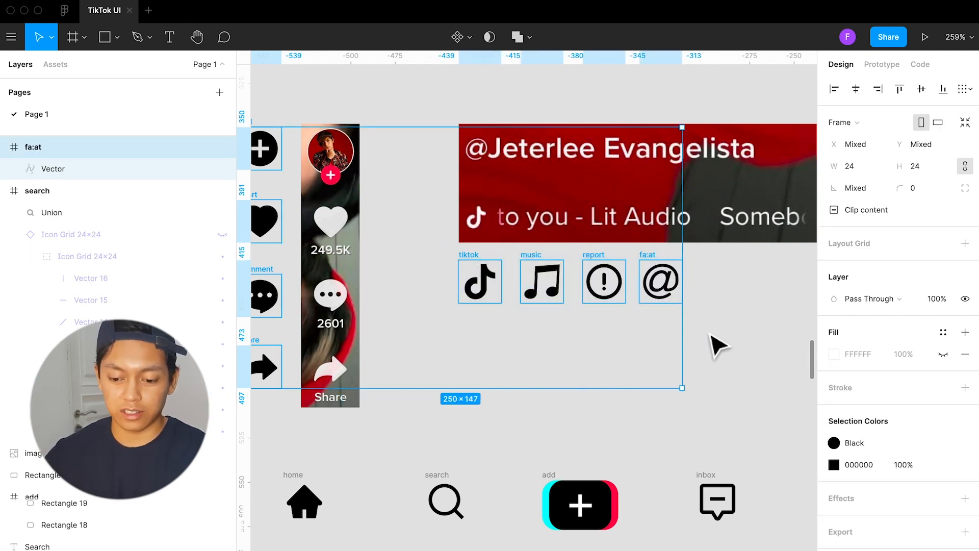
pyautogui.scroll(-2, 700, 396)
pyautogui.scroll(-3, 700, 395)
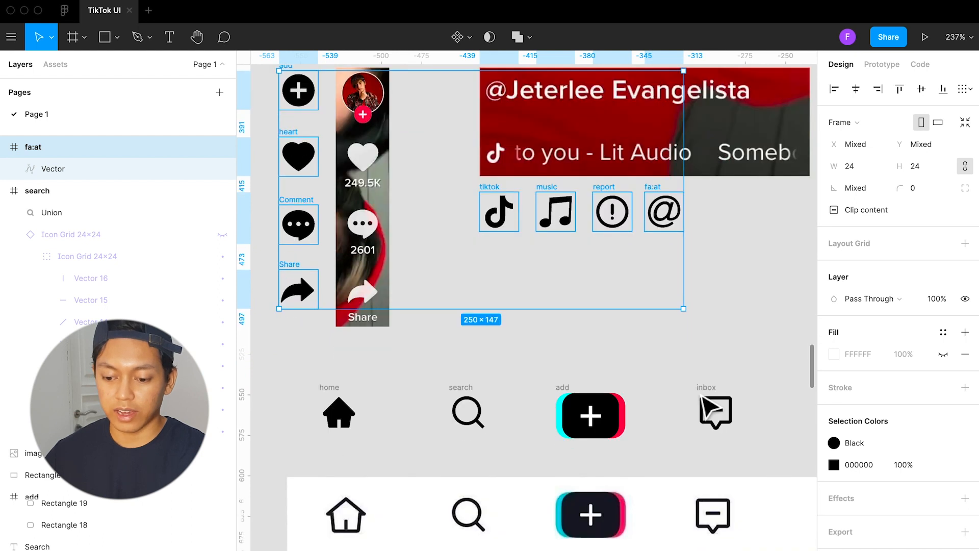
pyautogui.hscroll(3, 684, 400)
pyautogui.scroll(-2, 637, 405)
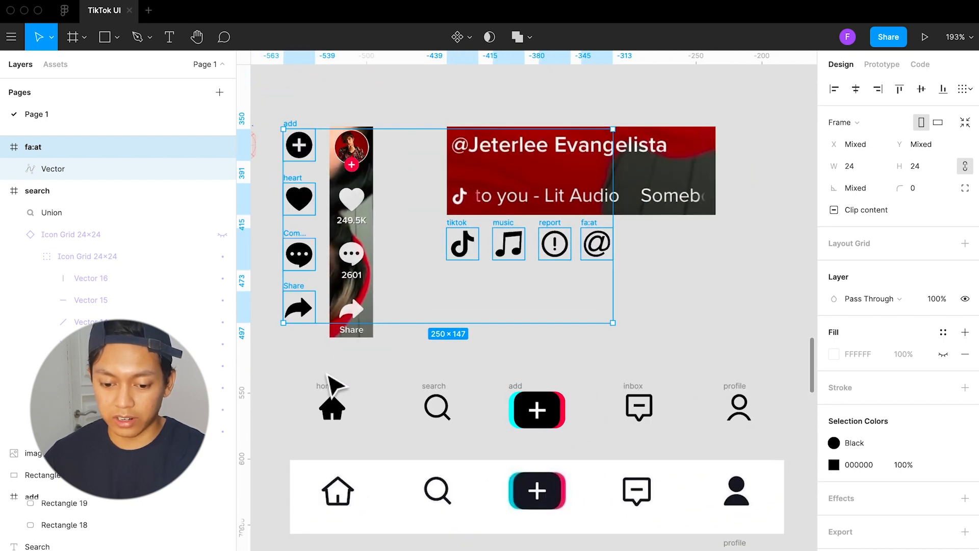
pyautogui.moveTo(290, 367); pyautogui.dragTo(793, 444)
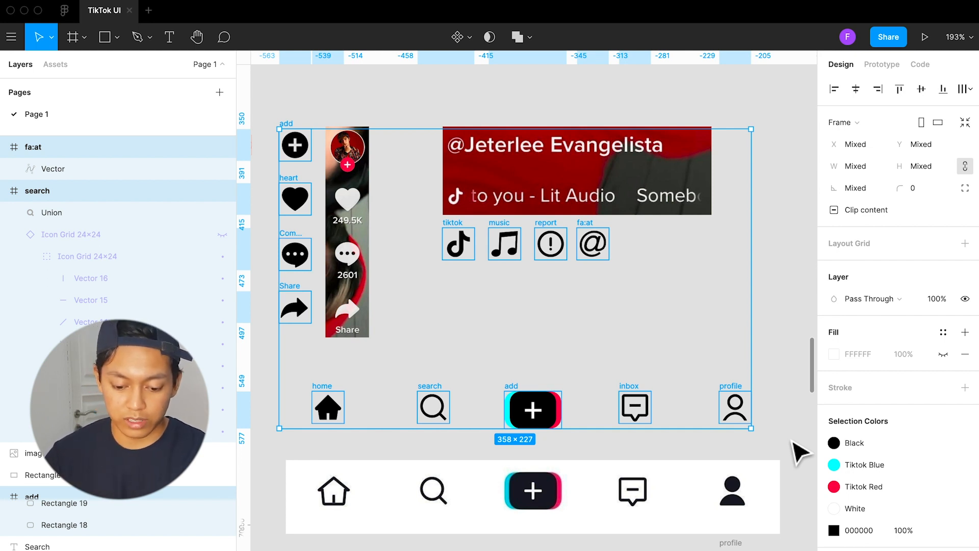
pyautogui.press('super+r')
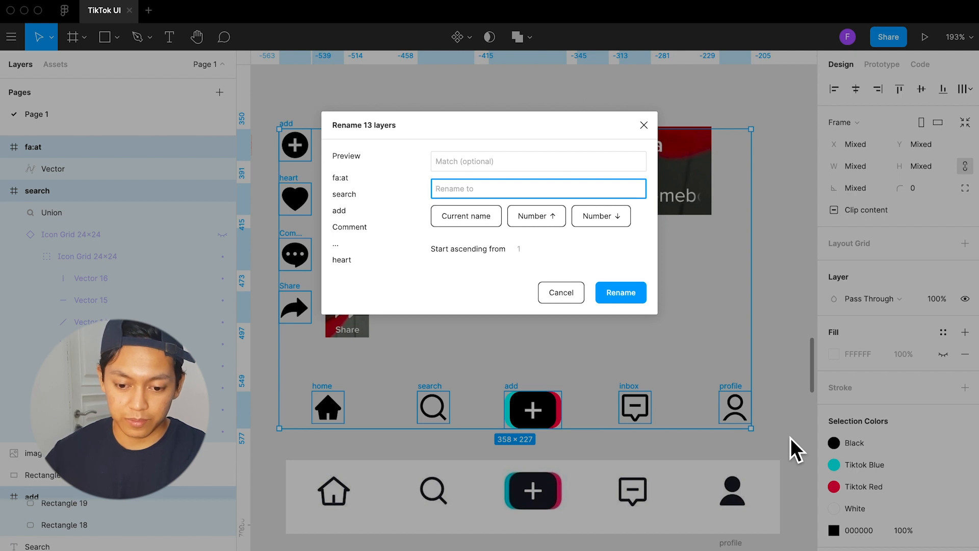
pyautogui.write('icons ')
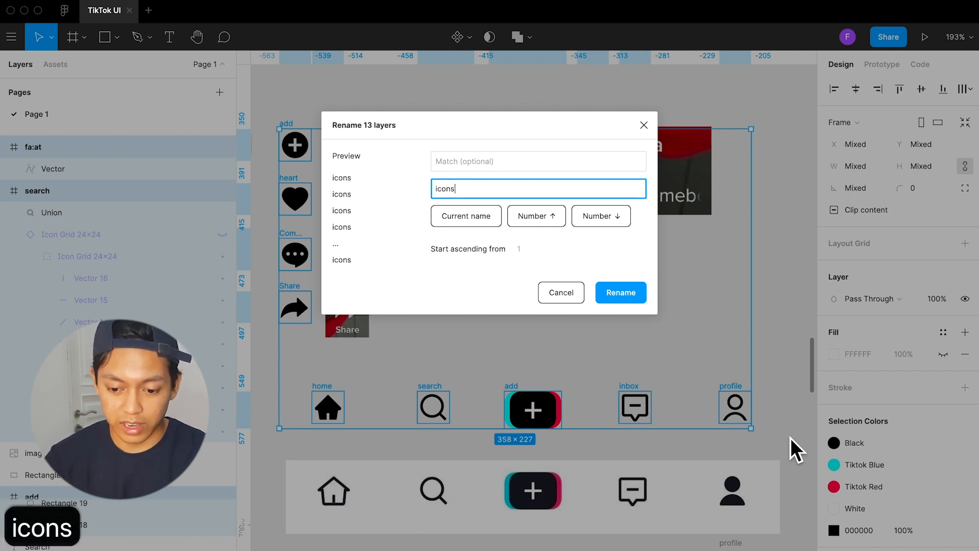
pyautogui.write('/')
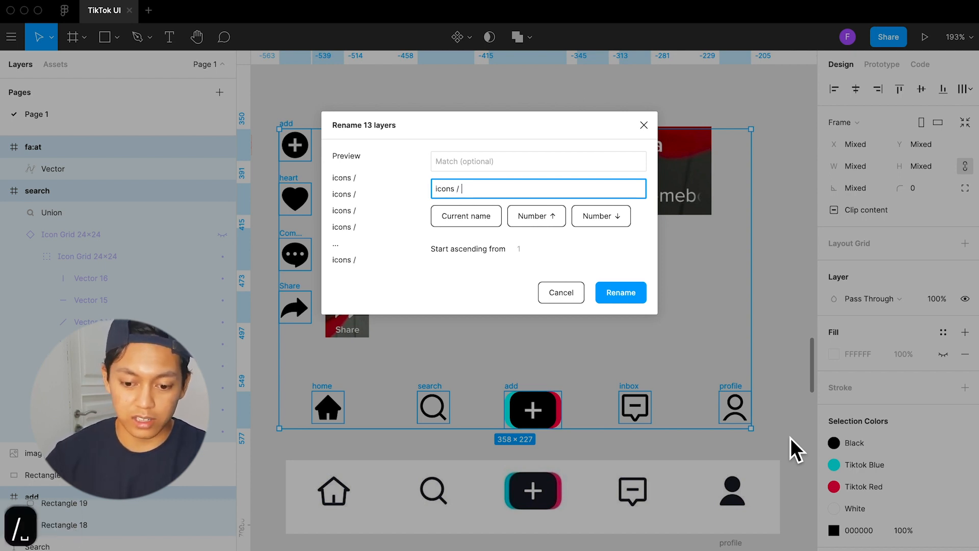
pyautogui.click(489, 214)
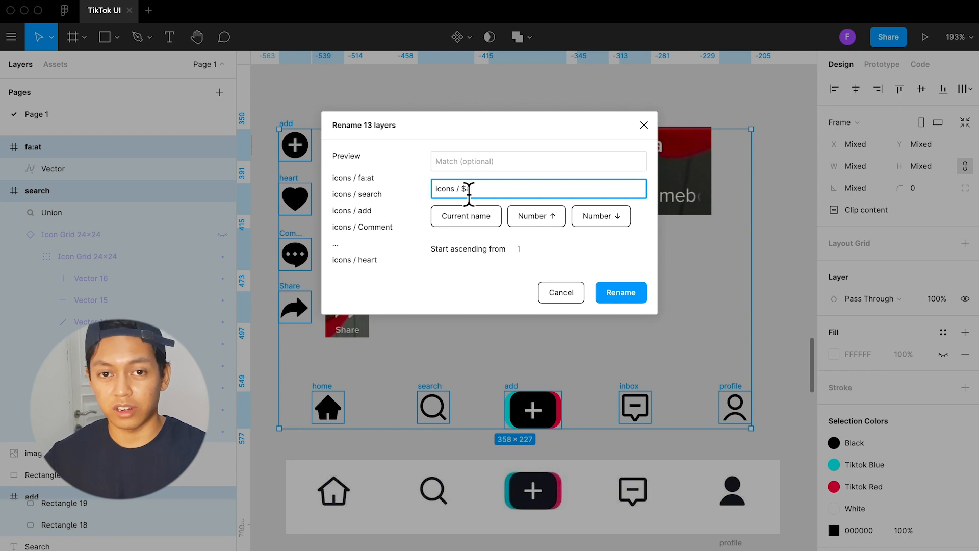
pyautogui.click(621, 291)
pyautogui.scroll(5, 524, 429)
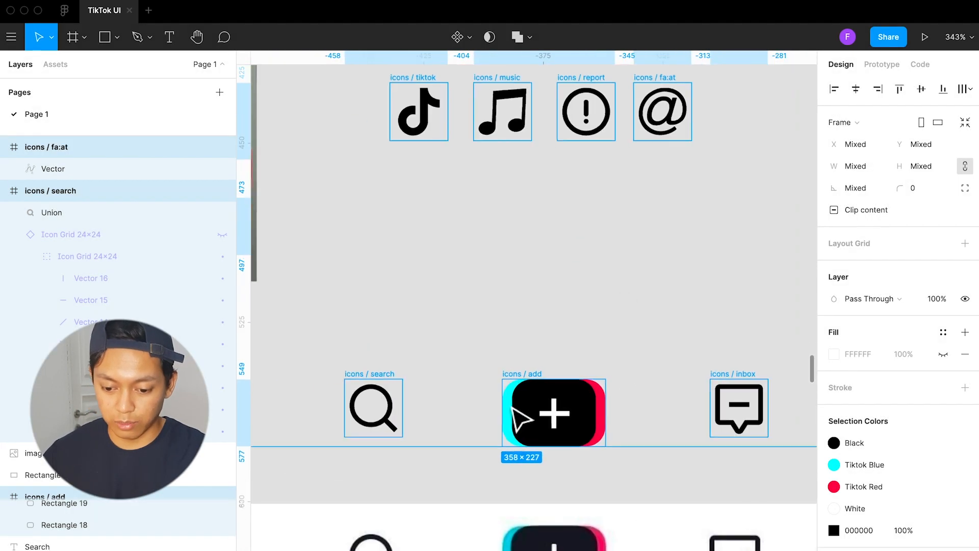
pyautogui.scroll(5, 518, 416)
pyautogui.scroll(-1, 525, 390)
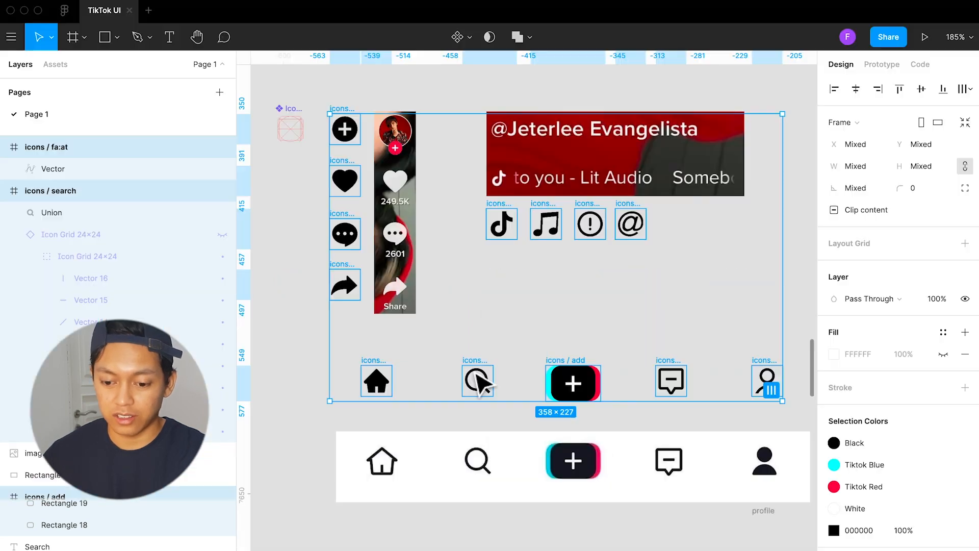
pyautogui.scroll(-3, 480, 380)
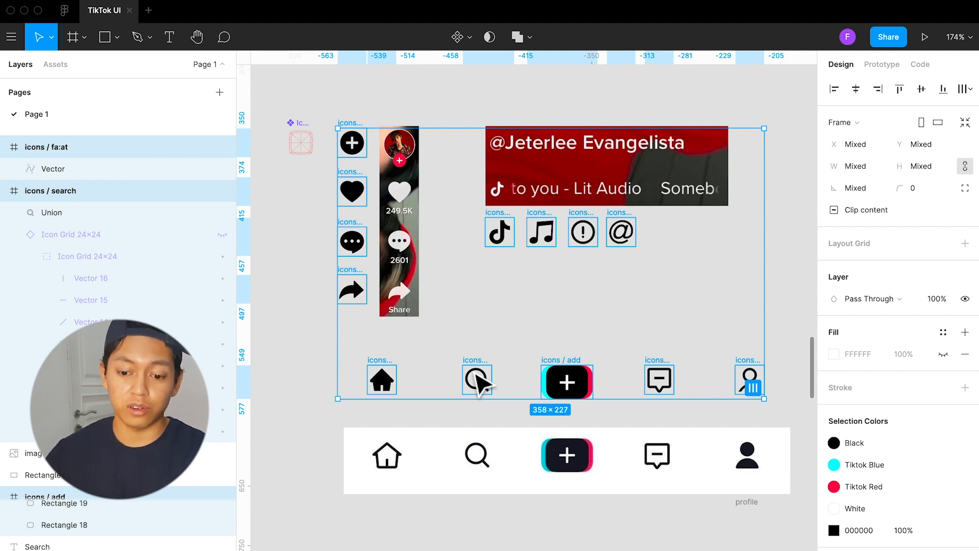
pyautogui.click(475, 39)
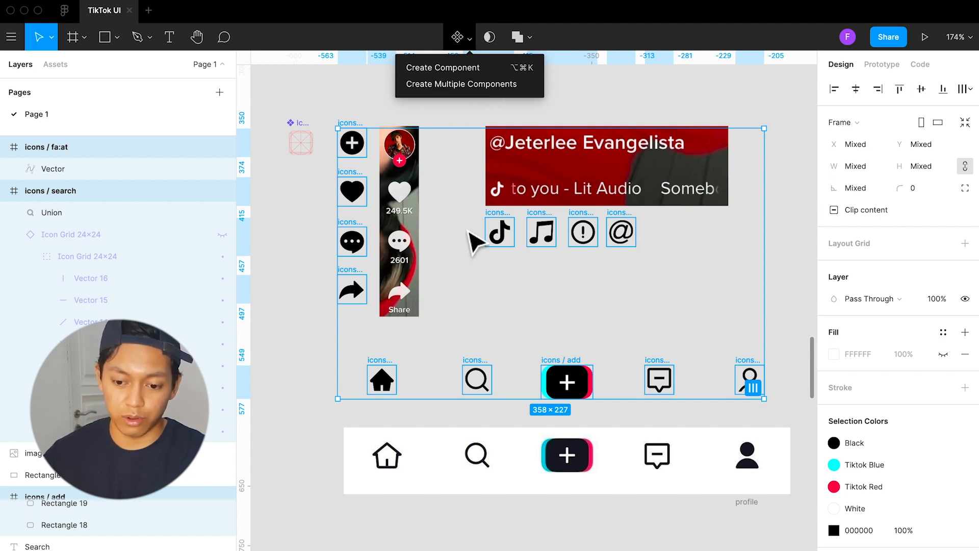
pyautogui.click(469, 237)
pyautogui.press('super+z')
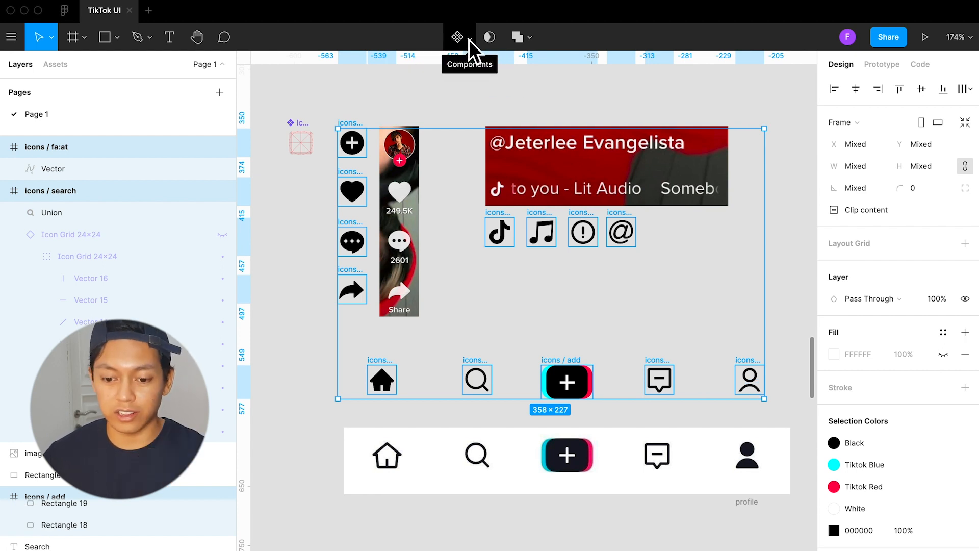
# Convert all the selected icon frames into separate components with Create Multiple Components
pyautogui.click(472, 40)
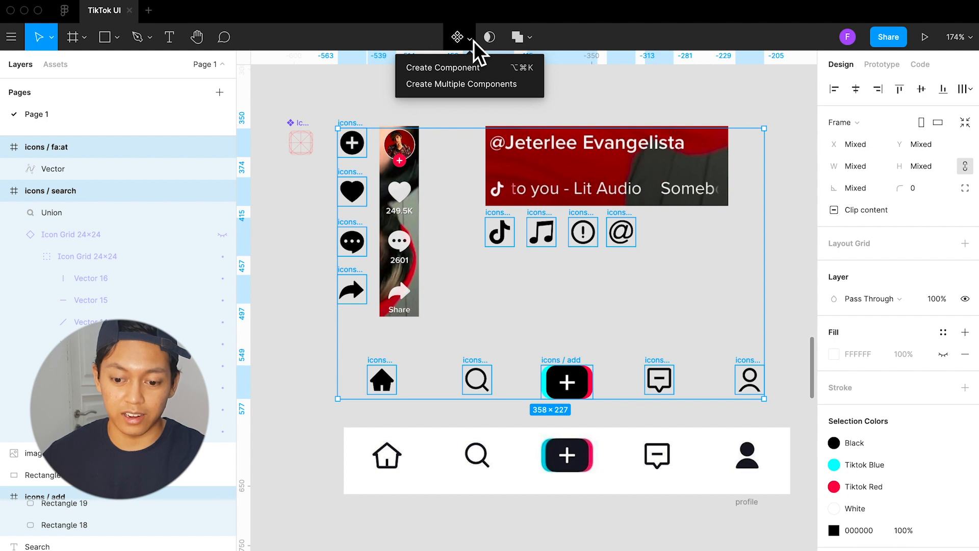
pyautogui.click(507, 88)
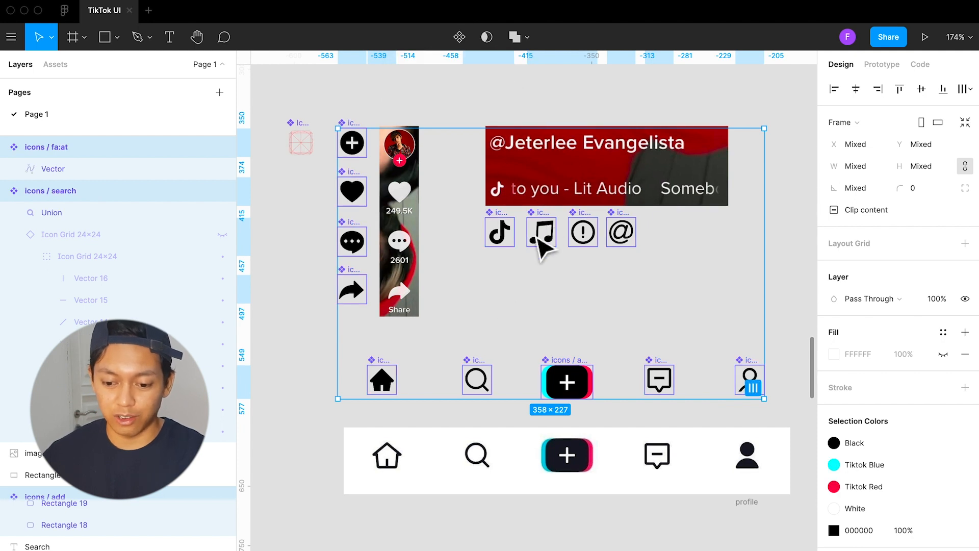
pyautogui.hscroll(5, 507, 295)
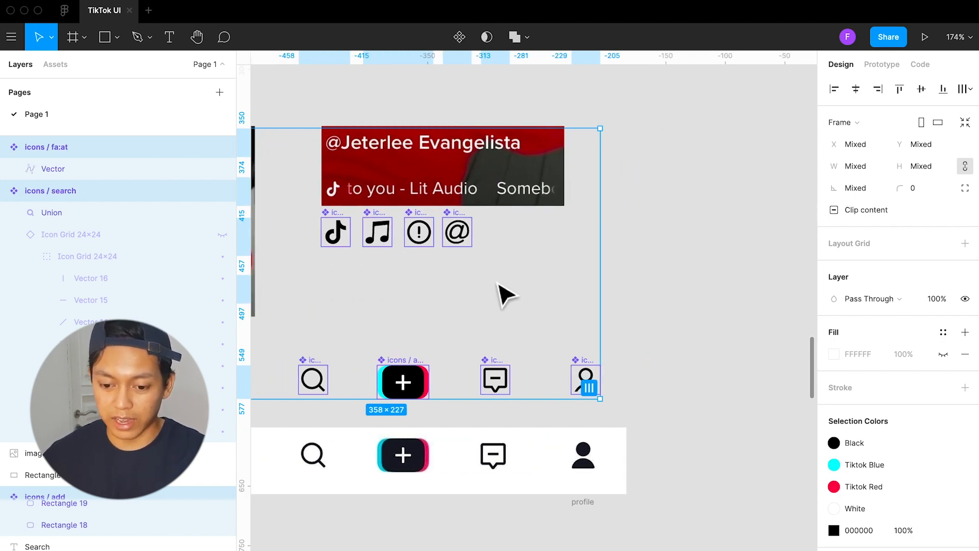
pyautogui.hscroll(-3, 536, 294)
pyautogui.scroll(1, 536, 293)
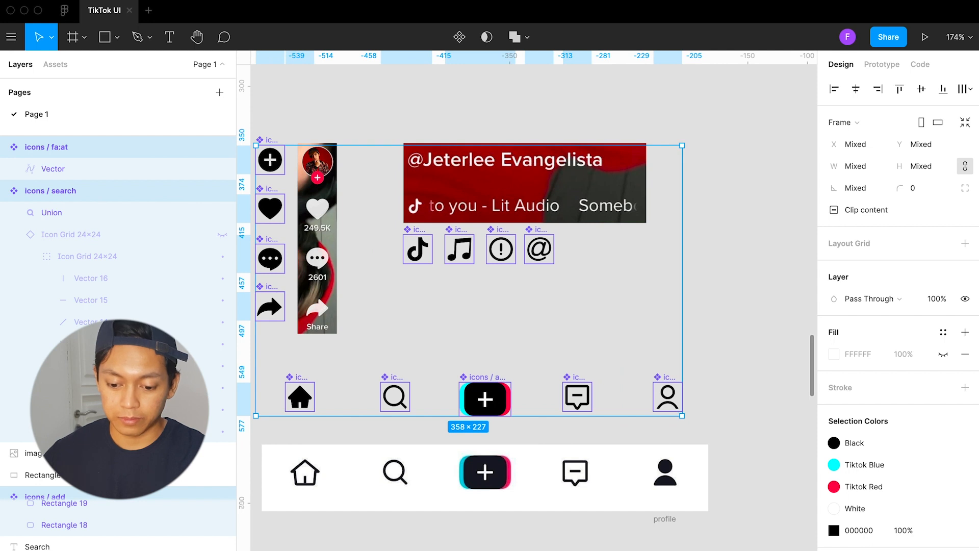
# Place an instance of the add icon component on the empty canvas below the bottom navigation reference
pyautogui.click(465, 547)
pyautogui.scroll(-9, 465, 547)
pyautogui.hscroll(-2, 463, 509)
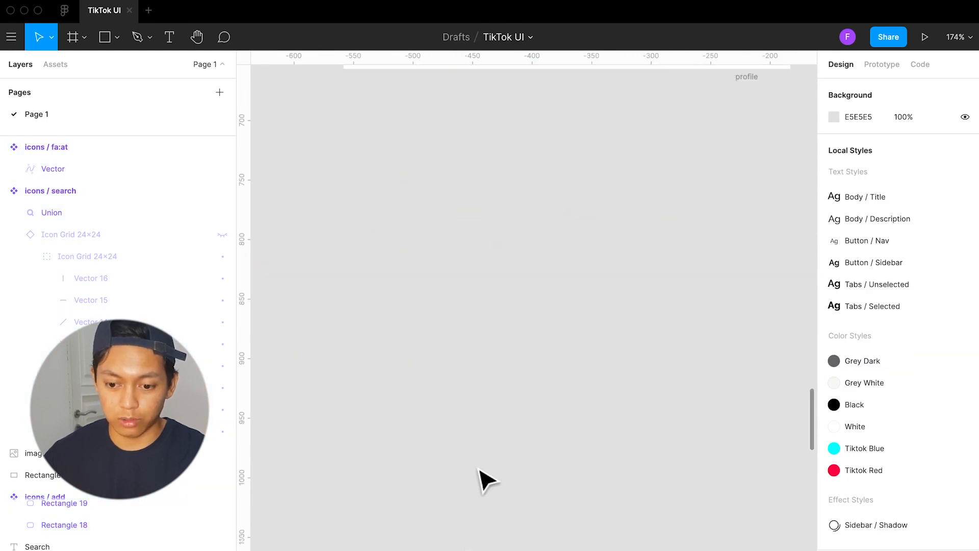
pyautogui.scroll(6, 482, 482)
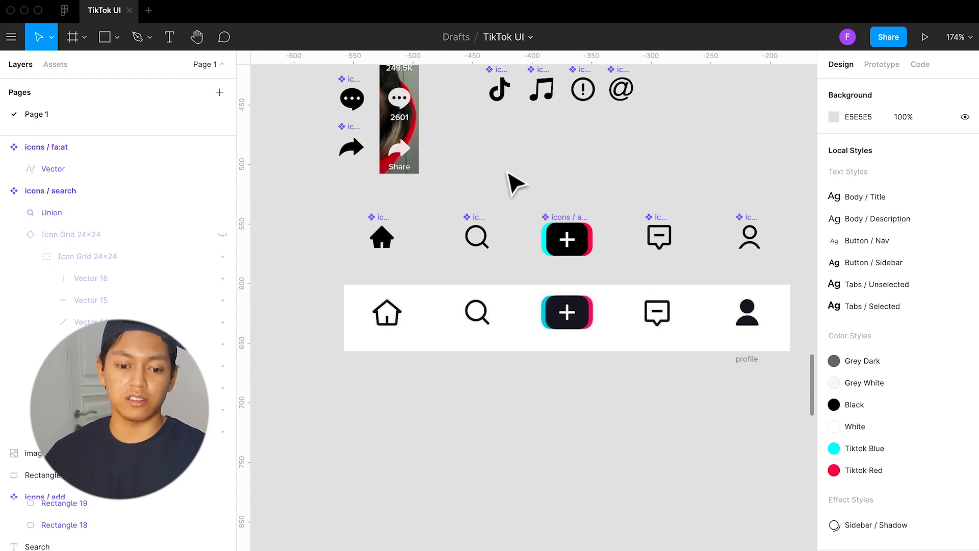
pyautogui.click(58, 70)
pyautogui.click(29, 185)
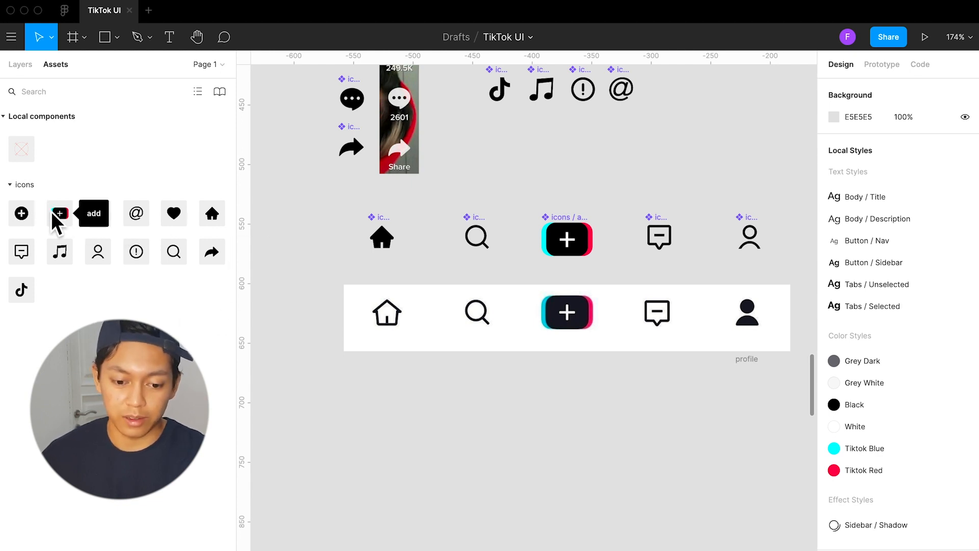
pyautogui.moveTo(60, 215); pyautogui.dragTo(436, 416)
pyautogui.click(510, 508)
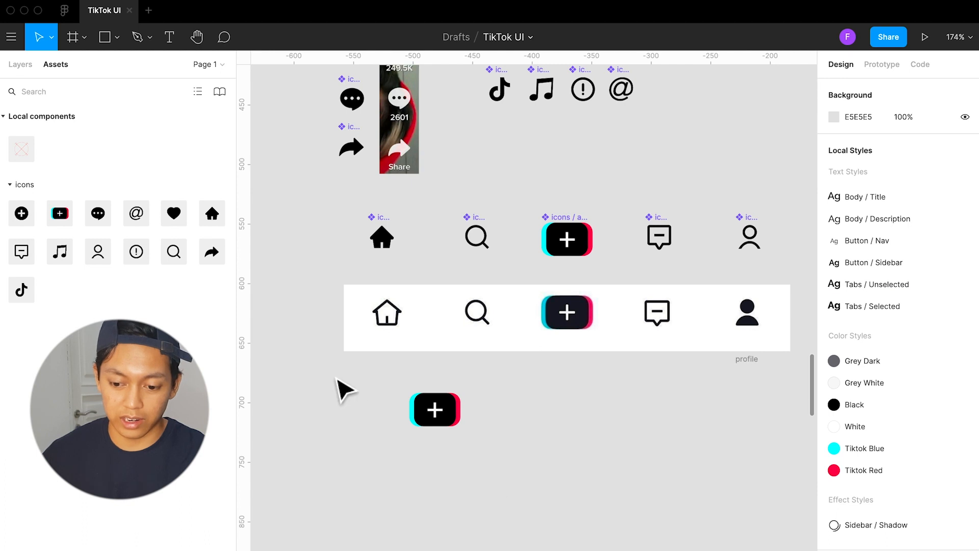
# Try the White color style on the add component's black rectangle and move its instance directly beneath the navigation reference's add button
pyautogui.scroll(3, 586, 260)
pyautogui.doubleClick(586, 261)
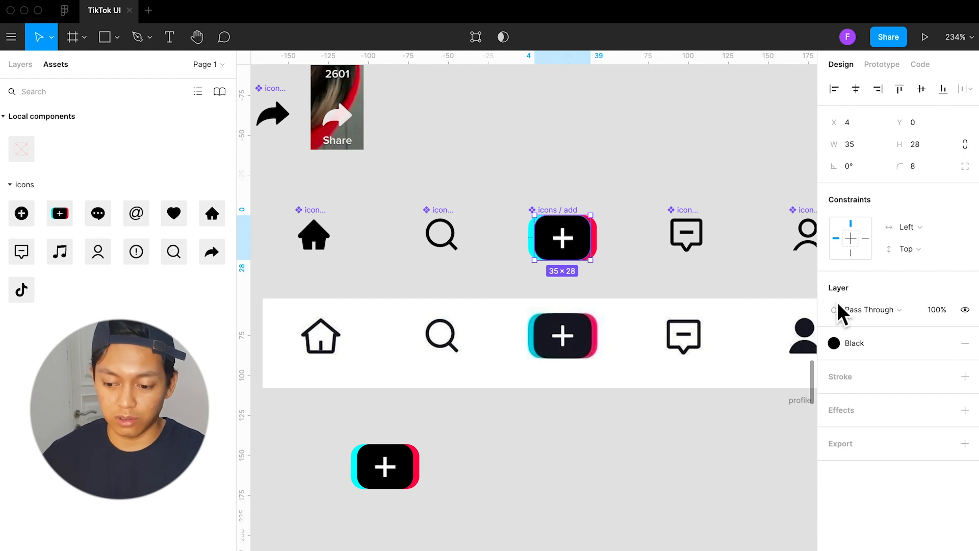
pyautogui.click(867, 343)
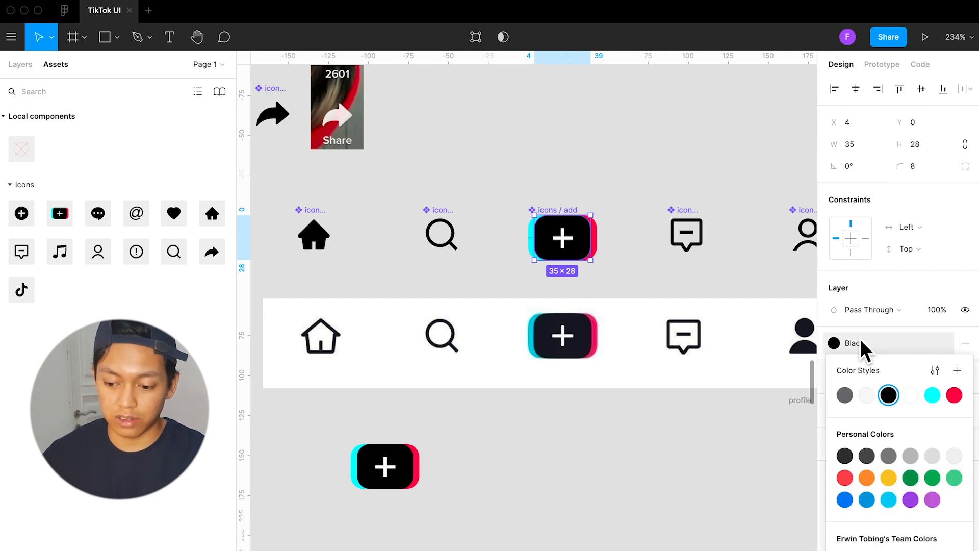
pyautogui.click(910, 396)
pyautogui.moveTo(404, 471); pyautogui.dragTo(586, 431)
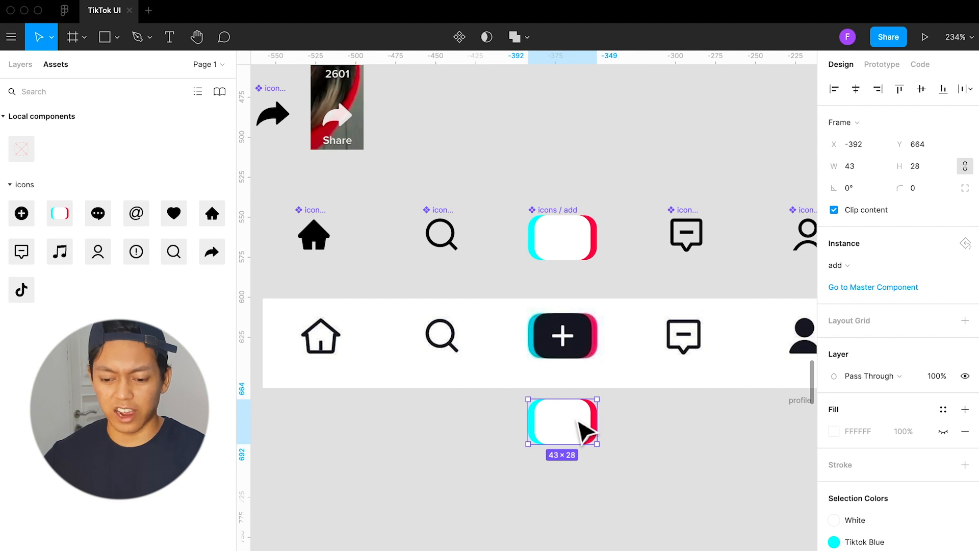
pyautogui.click(618, 457)
pyautogui.click(579, 426)
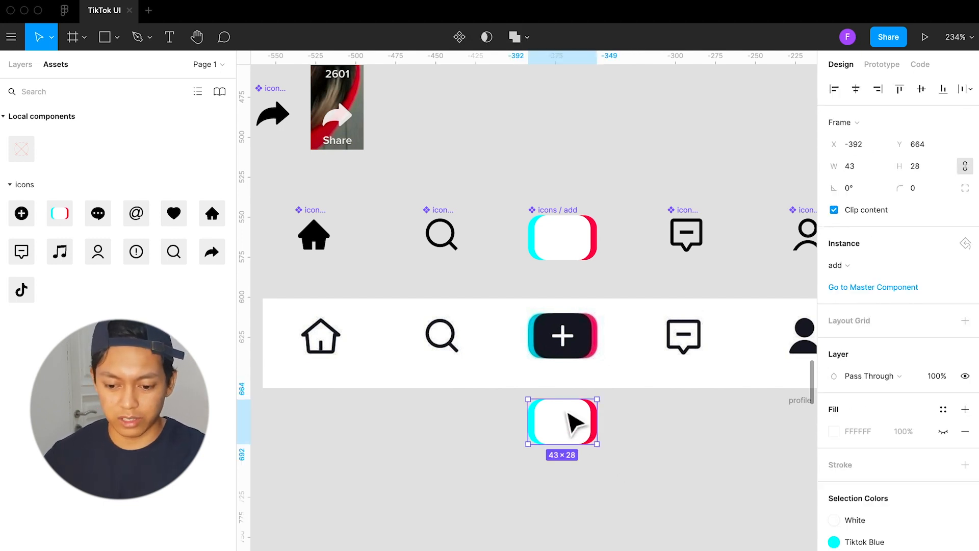
# Undo the instance move and the White color change on the add component
pyautogui.press('super+z')
pyautogui.press('super+z')
pyautogui.press('super+z')
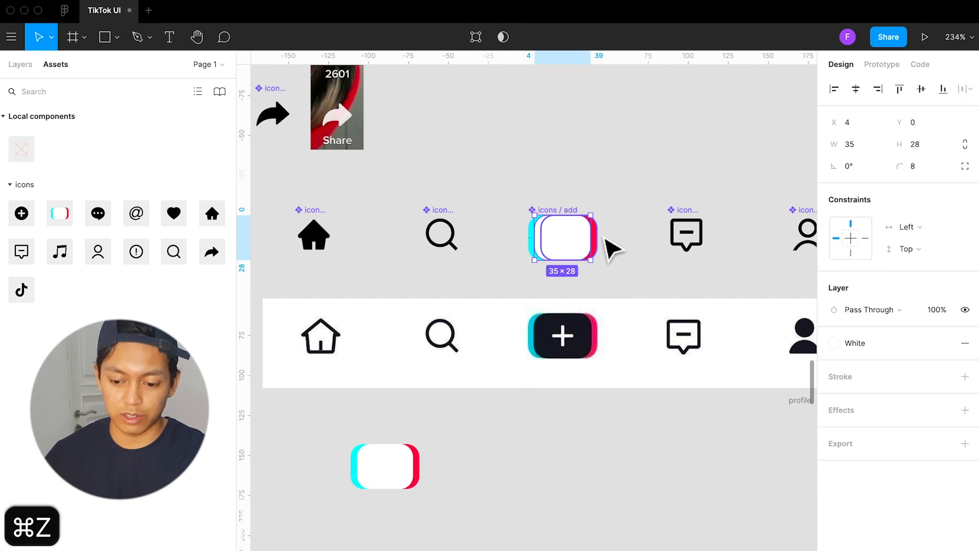
pyautogui.press('super+z')
# Rename the add icon component as "icons / add / dark"
pyautogui.click(582, 227)
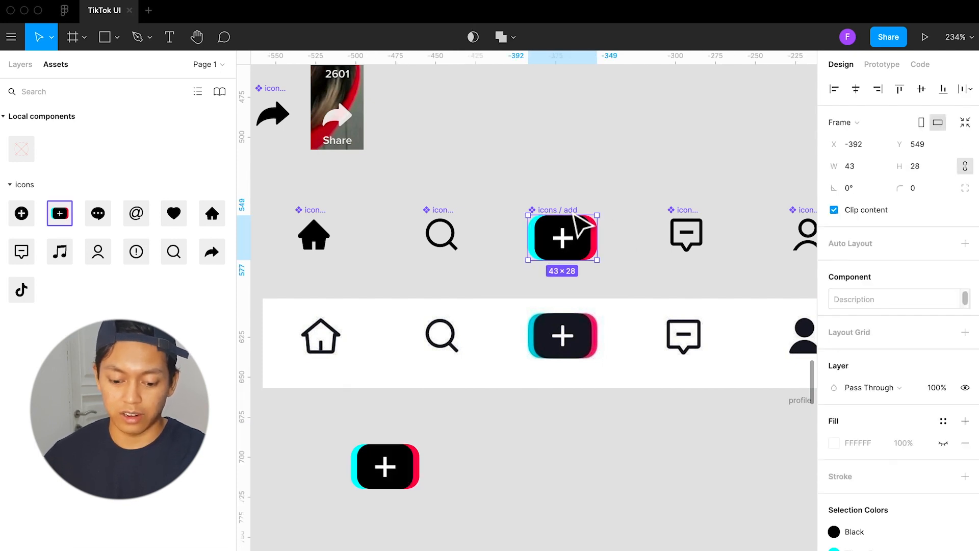
pyautogui.hotkey('alt', '1')
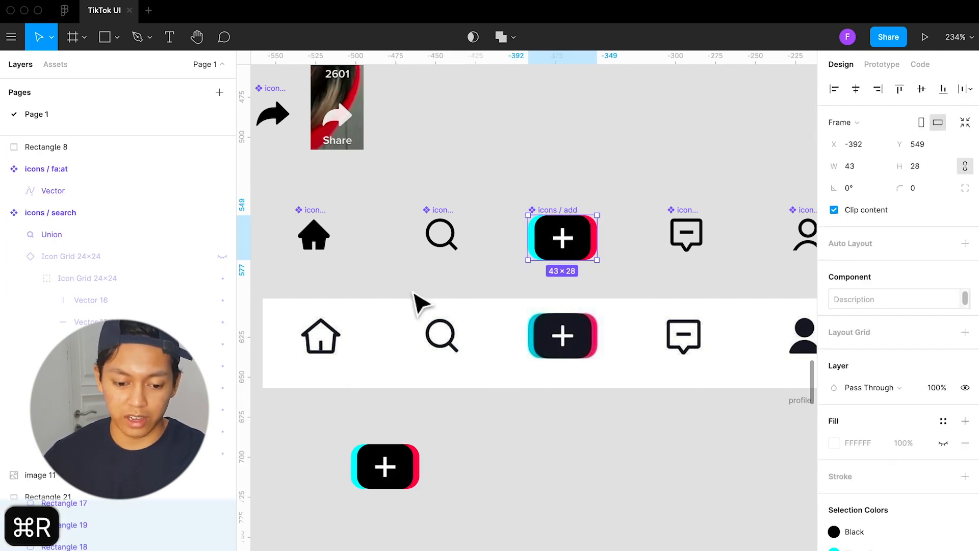
pyautogui.press('Right')
pyautogui.press('space')
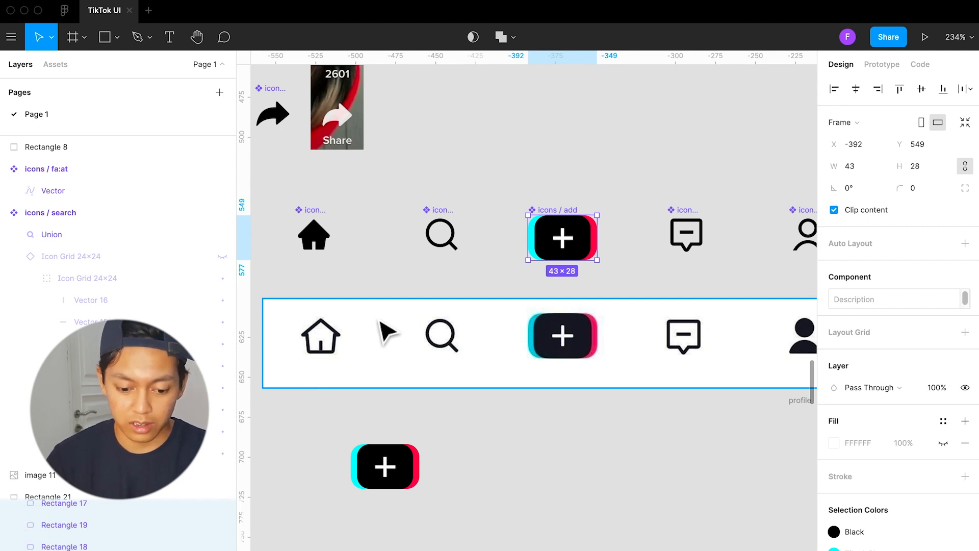
pyautogui.write('dark')
pyautogui.press('Return')
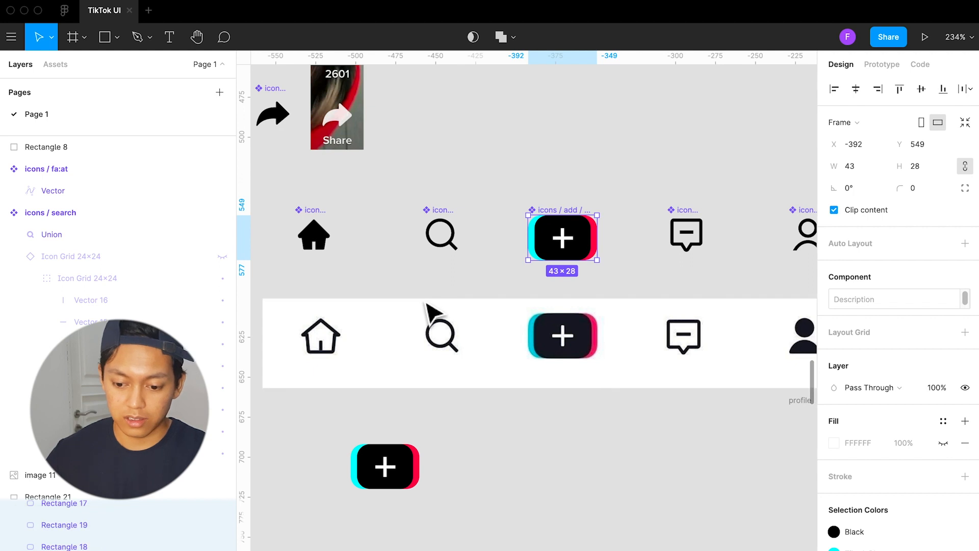
# Move the icons / add / dark component above the navigation icon row and place an instance of it within the row
pyautogui.click(579, 459)
pyautogui.moveTo(566, 227); pyautogui.dragTo(562, 206)
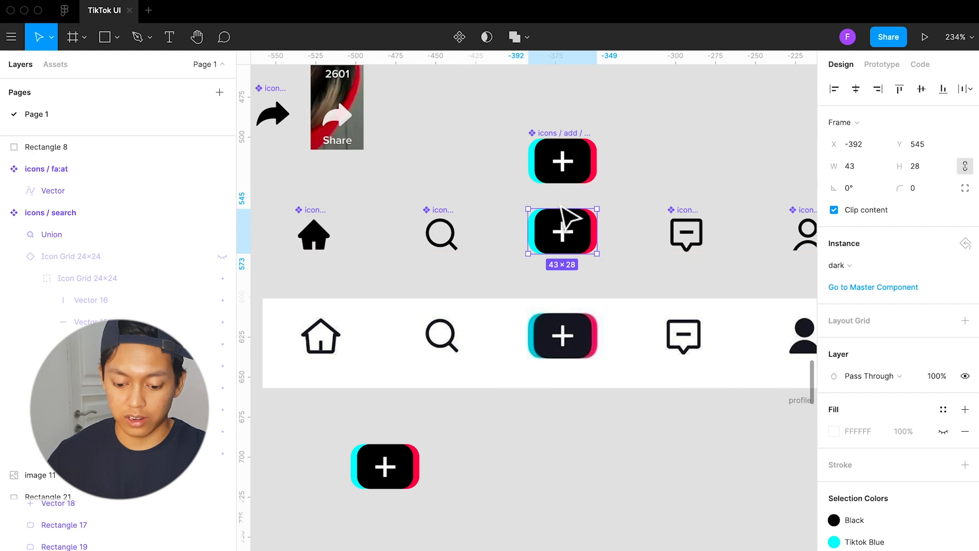
pyautogui.click(645, 255)
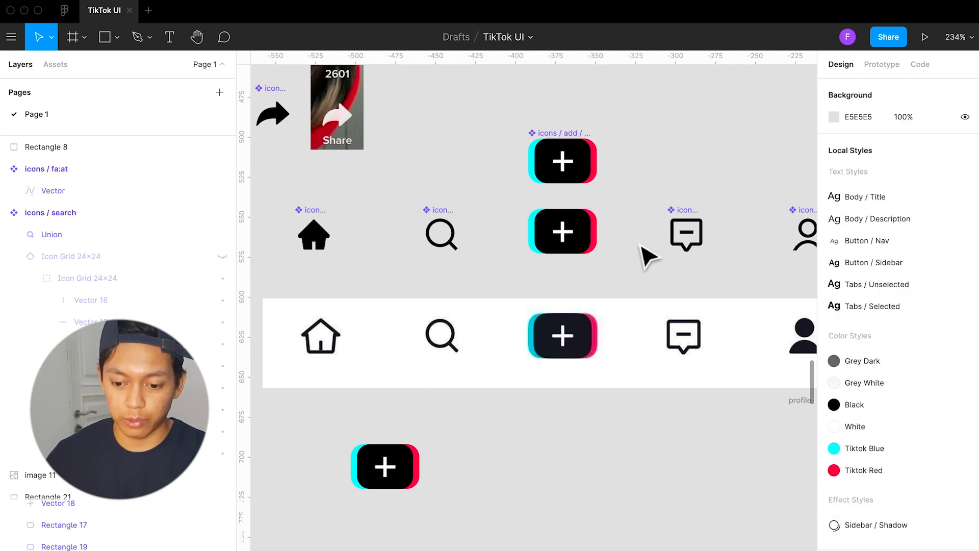
# Detach the add icon instance in the navigation icon row from its master component
pyautogui.click(591, 244)
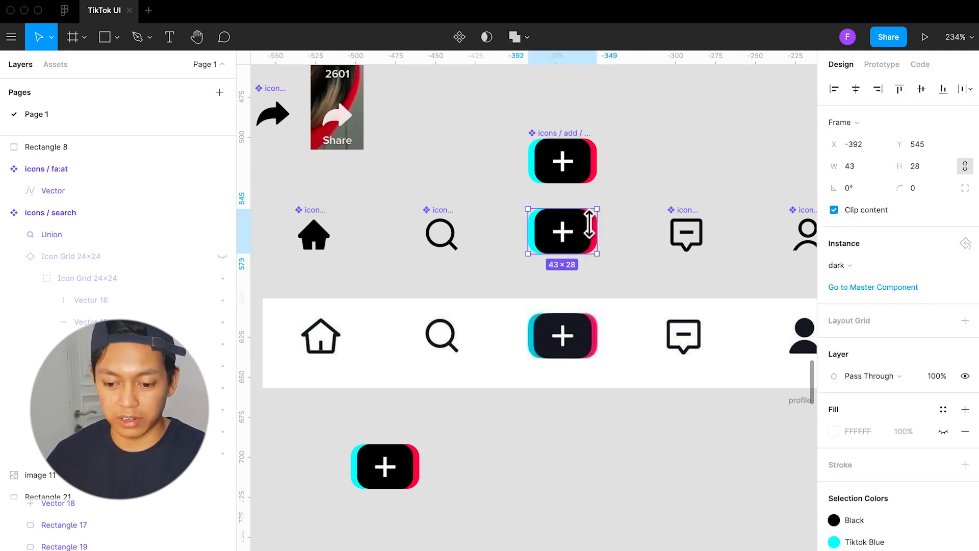
pyautogui.scroll(4, 582, 158)
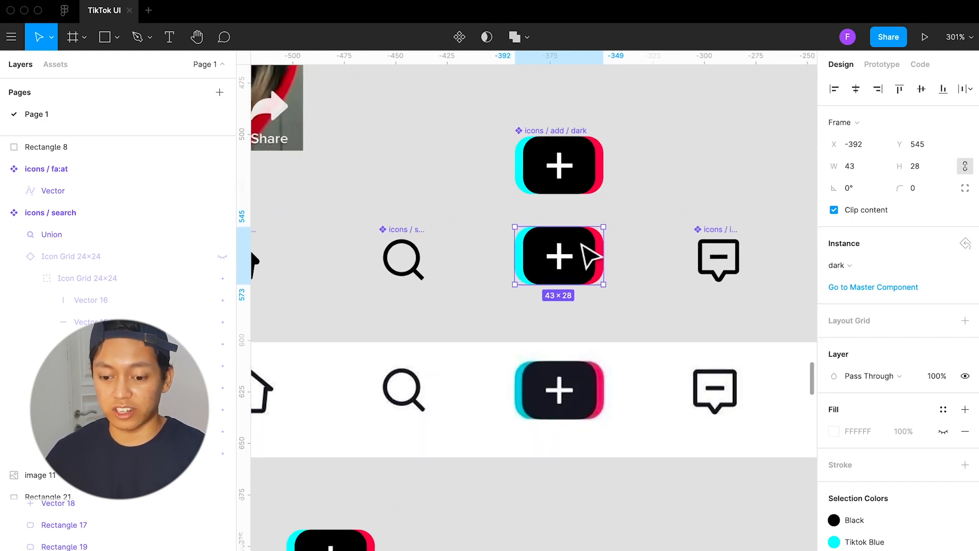
pyautogui.rightClick(583, 246)
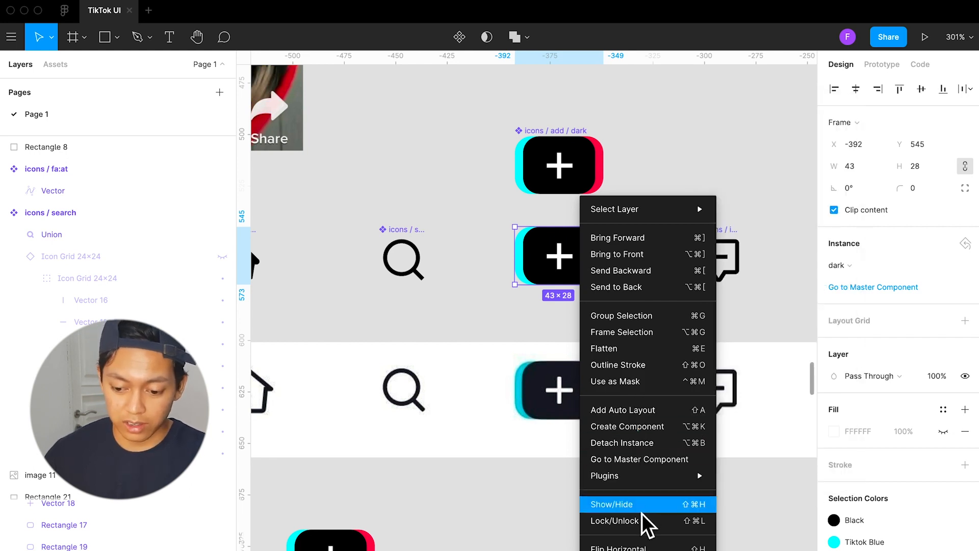
pyautogui.moveTo(644, 469)
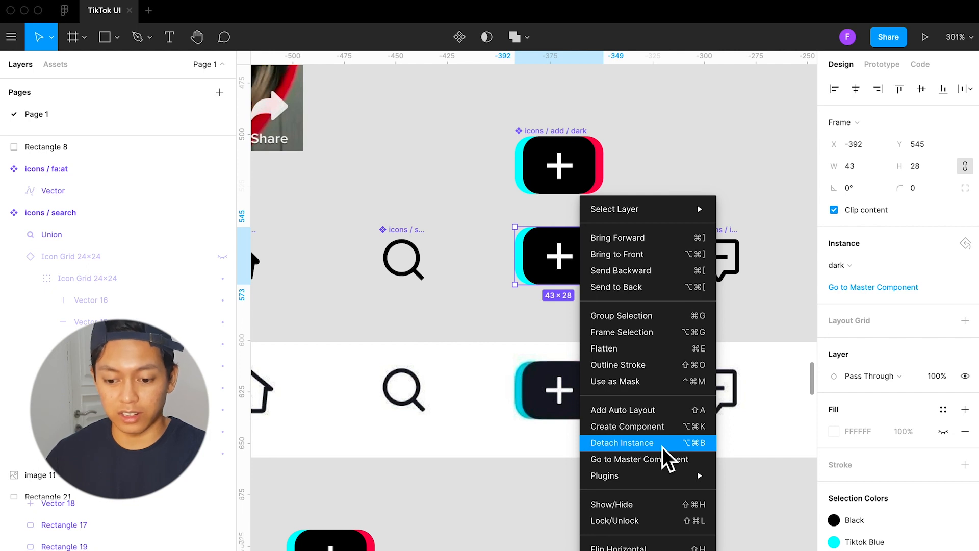
pyautogui.click(663, 447)
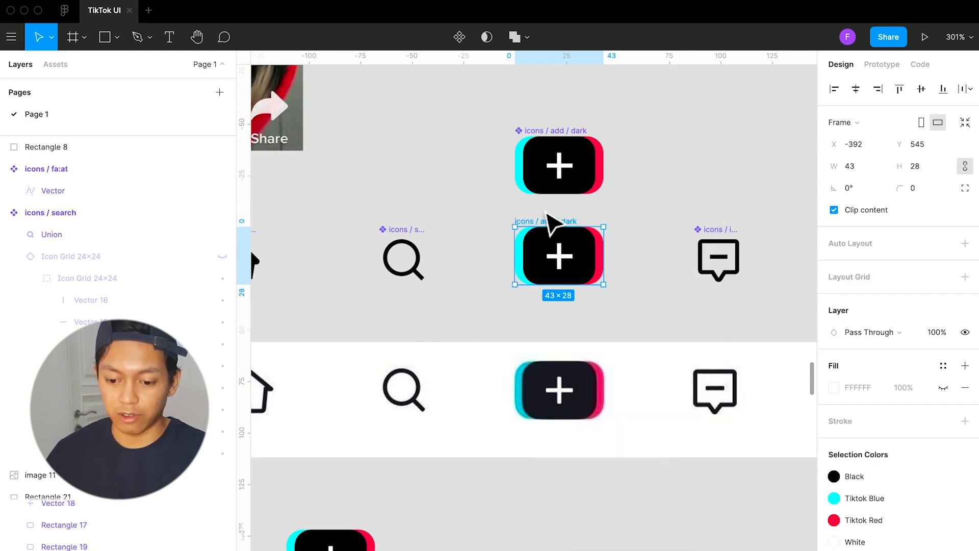
# Rename the detached add icon frame as "icons / add / white"
pyautogui.scroll(2, 546, 214)
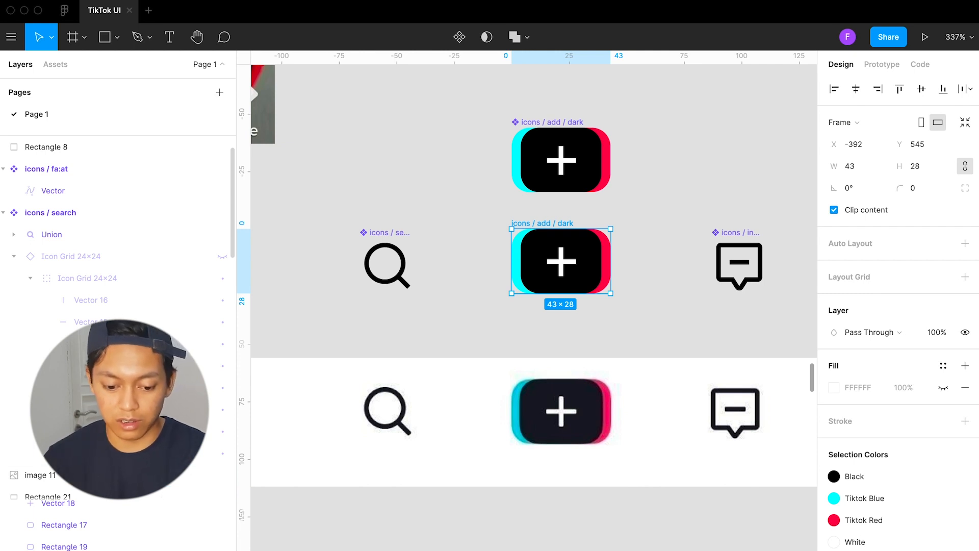
pyautogui.write('white')
pyautogui.press('Return')
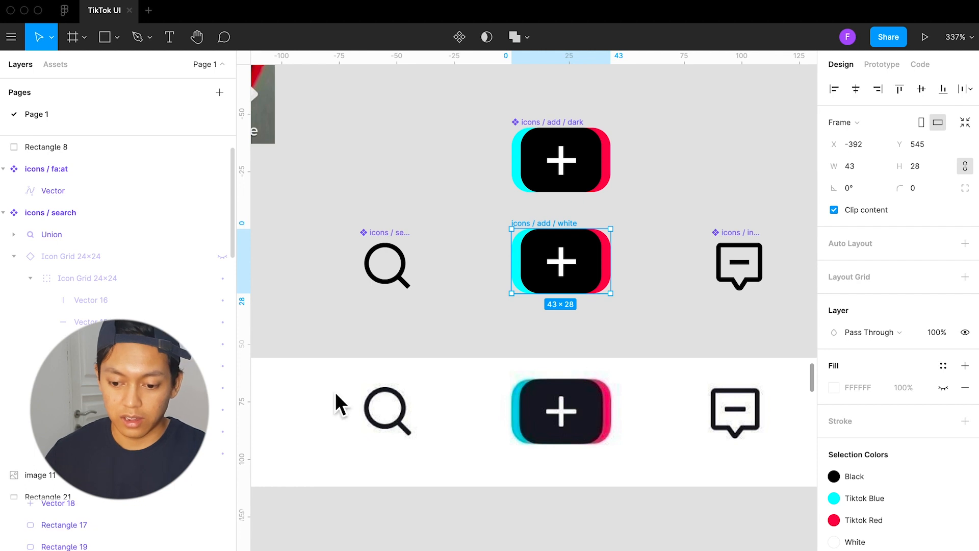
# Apply the White color style to the front rectangle of icons / add / white and Black to its plus sign's stroke
pyautogui.click(601, 262)
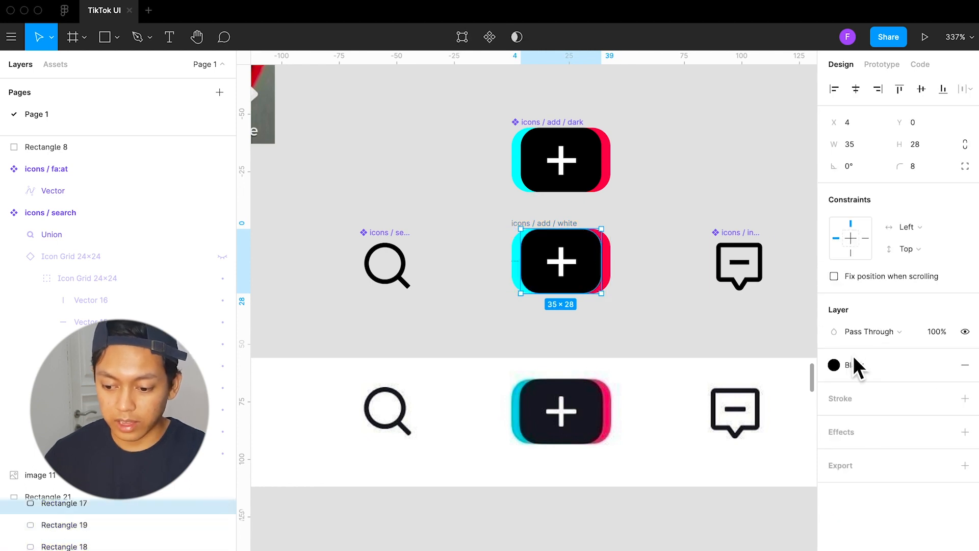
pyautogui.click(857, 366)
pyautogui.click(919, 425)
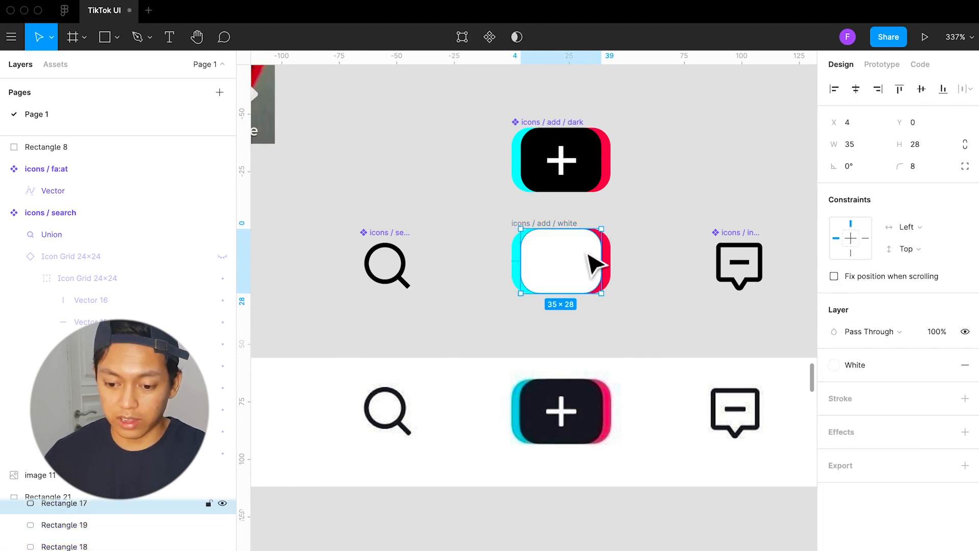
pyautogui.click(568, 270)
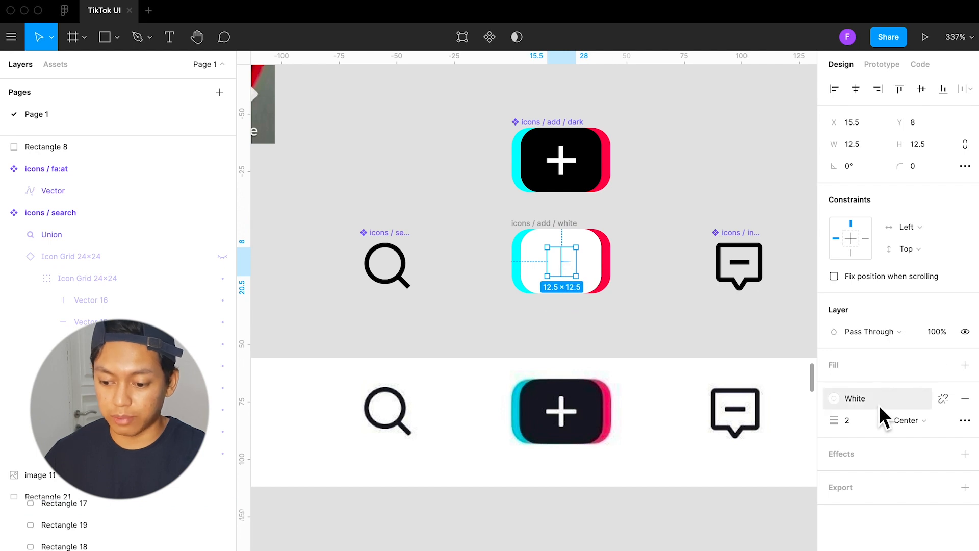
pyautogui.click(903, 399)
pyautogui.click(892, 418)
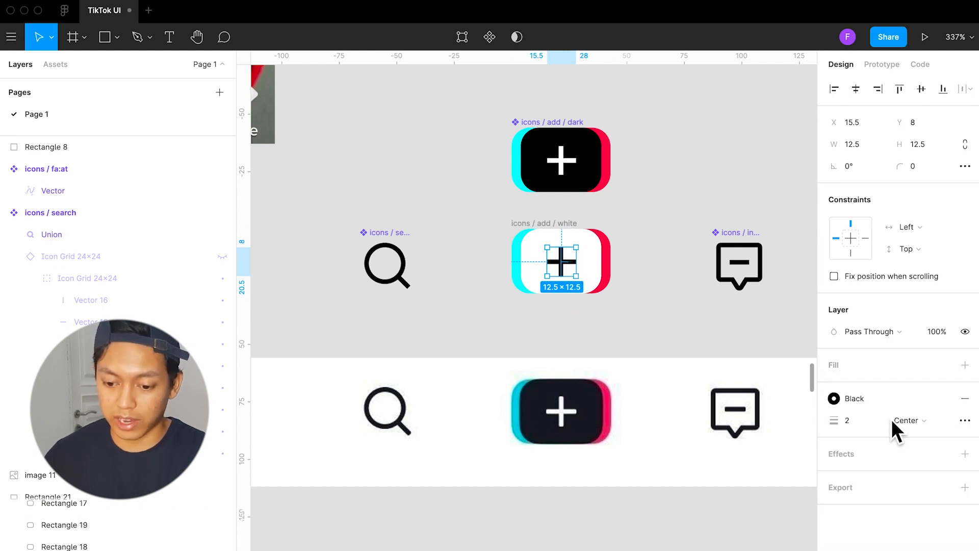
pyautogui.click(669, 298)
# Convert the icons / add / white frame into a component
pyautogui.click(564, 223)
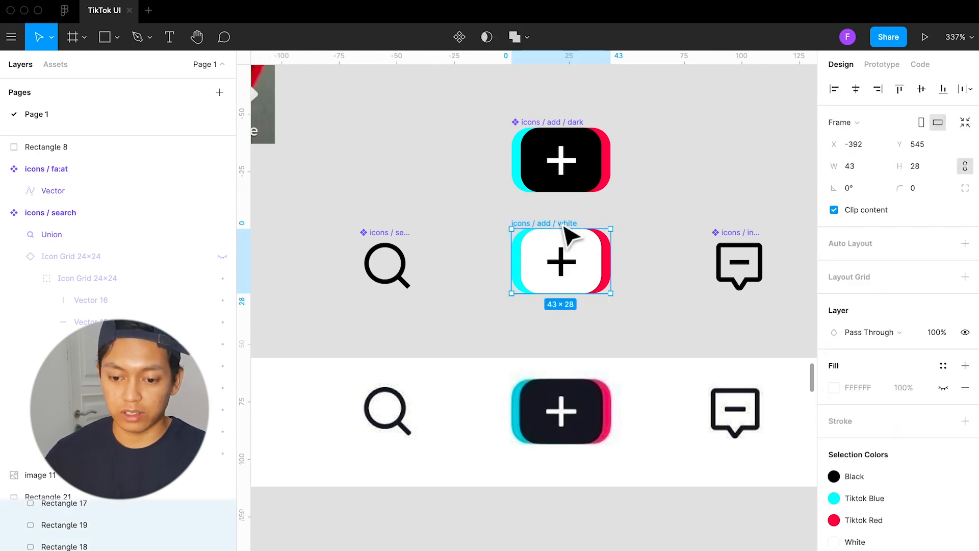
pyautogui.click(460, 37)
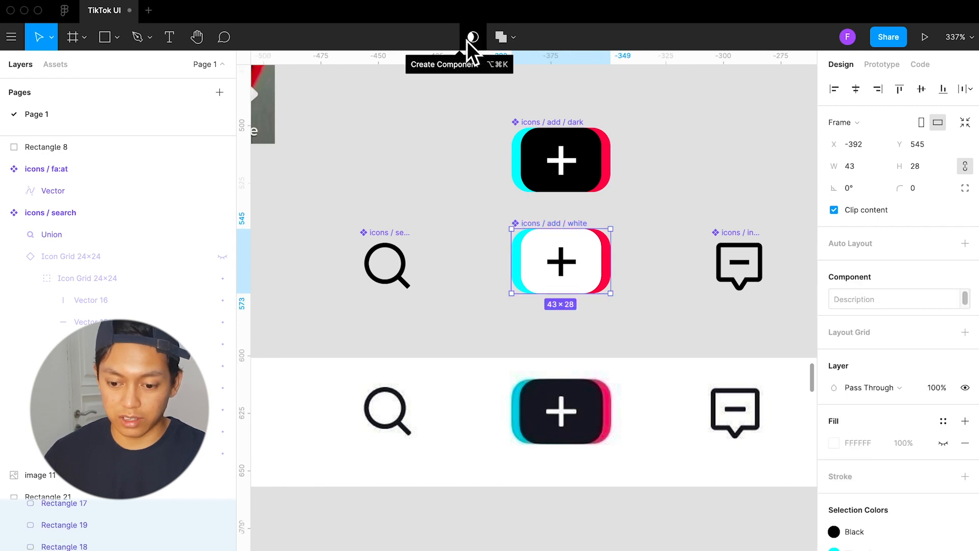
pyautogui.click(688, 245)
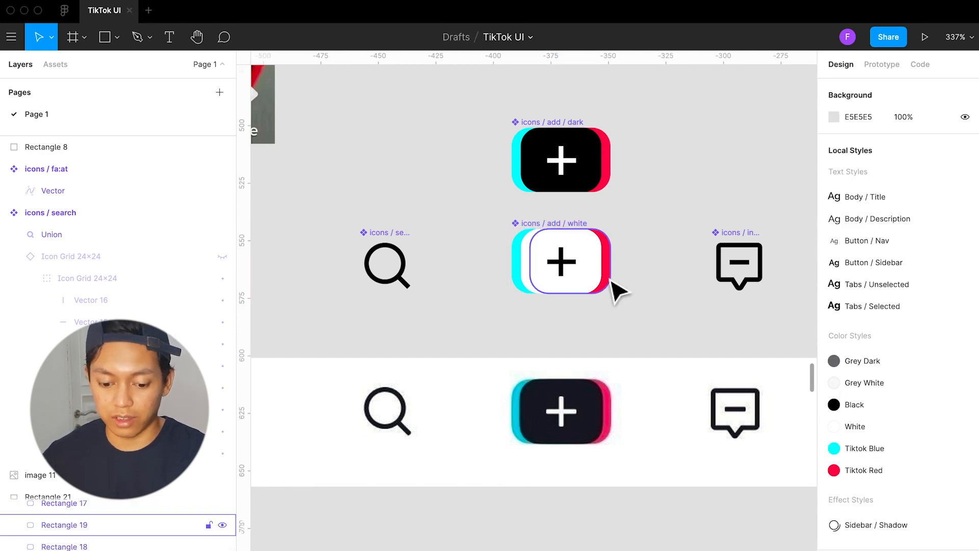
# Delete the test instance of the dark add icon below the navigation reference
pyautogui.scroll(-3, 617, 291)
pyautogui.scroll(-3, 620, 292)
pyautogui.click(433, 392)
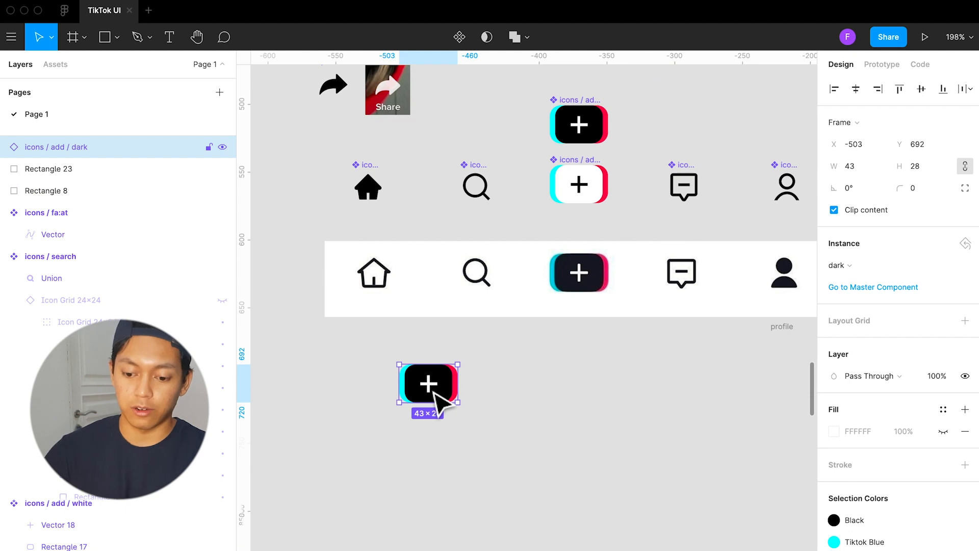
pyautogui.press('Delete')
# Review the Icons section, the Design System headings, and the sidebar and trending hashtag areas of the TikTok reference screens
pyautogui.scroll(-5, 433, 374)
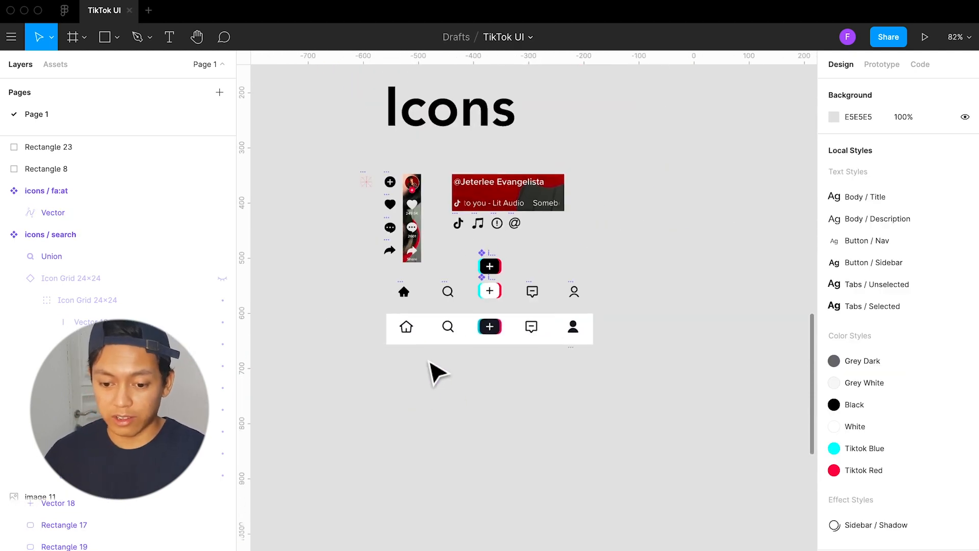
pyautogui.scroll(3, 433, 374)
pyautogui.scroll(-6, 433, 374)
pyautogui.scroll(-3, 433, 374)
pyautogui.scroll(-3, 433, 374)
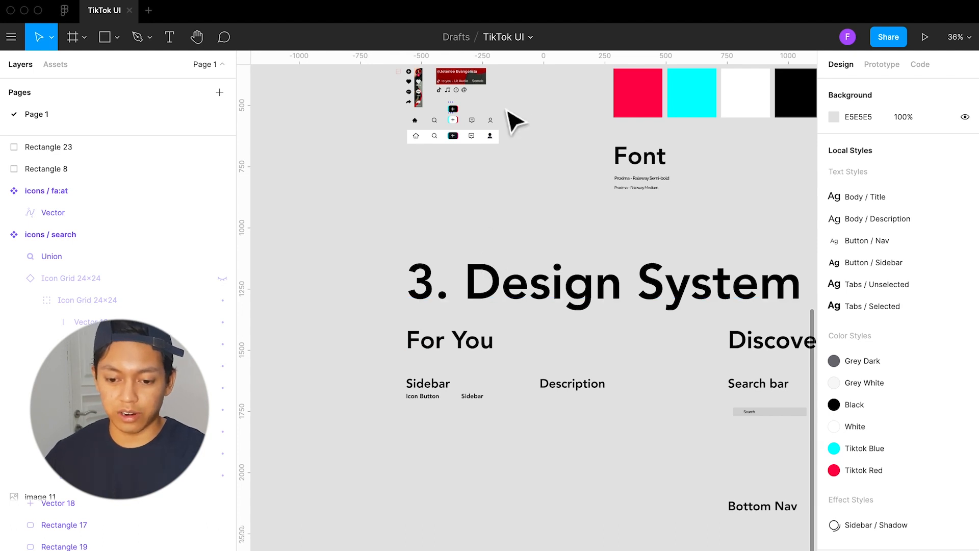
pyautogui.scroll(10, 459, 179)
pyautogui.scroll(10, 502, 145)
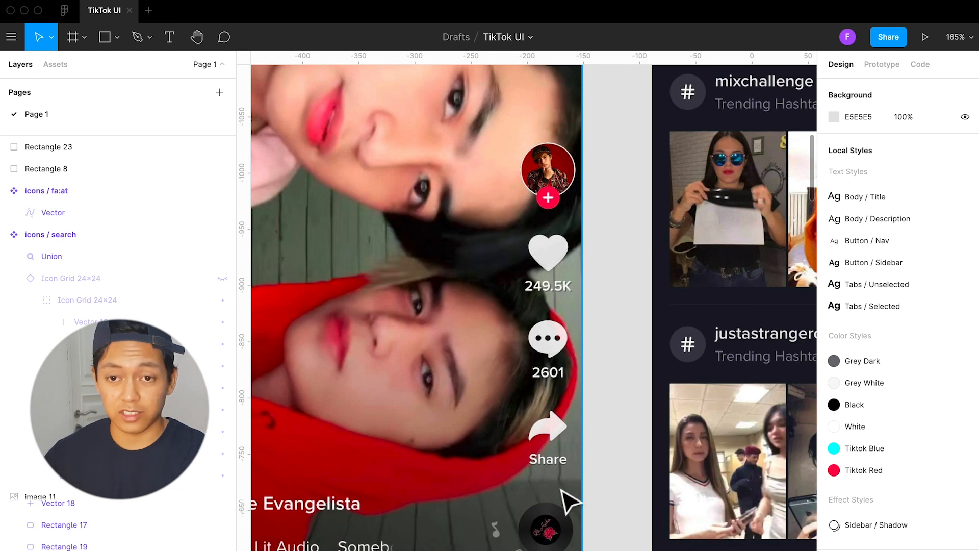
pyautogui.scroll(-1, 525, 339)
pyautogui.scroll(-1, 525, 340)
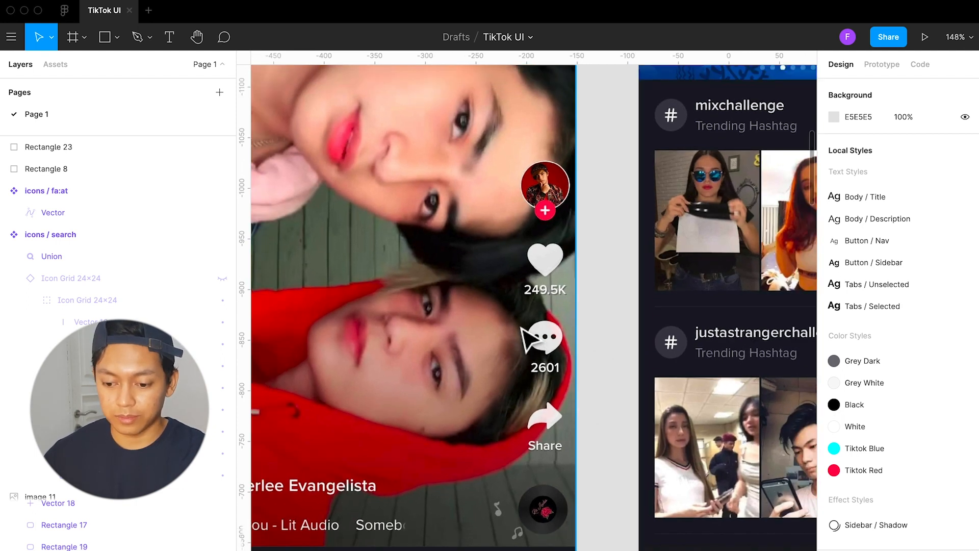
pyautogui.hscroll(10, 524, 332)
pyautogui.hscroll(-10, 524, 329)
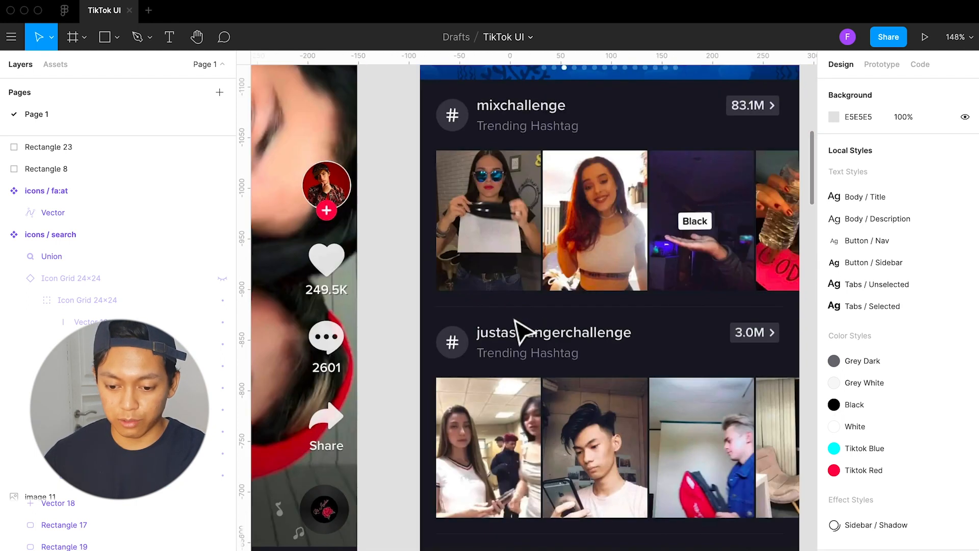
# Duplicate the For You reference screen with the two faces into the Design System section, and place the copy beside the Sidebar heading
pyautogui.scroll(-5, 524, 328)
pyautogui.click(520, 271)
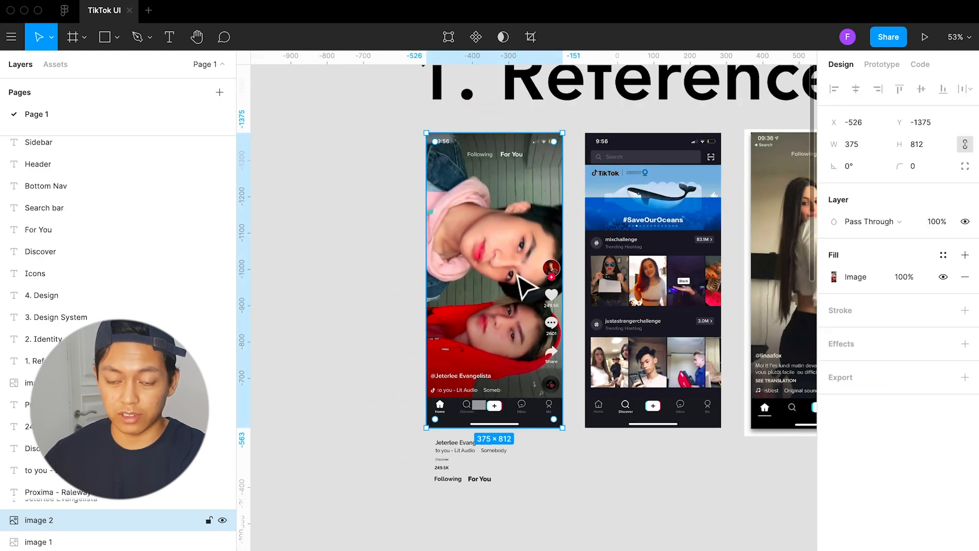
pyautogui.scroll(-2, 523, 280)
pyautogui.scroll(-5, 515, 271)
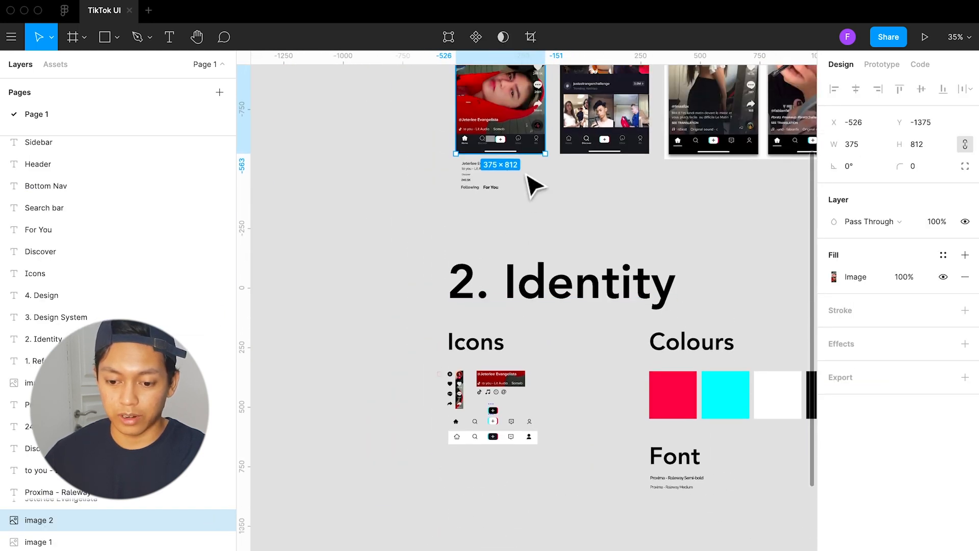
pyautogui.moveTo(516, 94); pyautogui.dragTo(516, 453)
pyautogui.scroll(-3, 515, 322)
pyautogui.scroll(-5, 510, 329)
pyautogui.scroll(5, 559, 332)
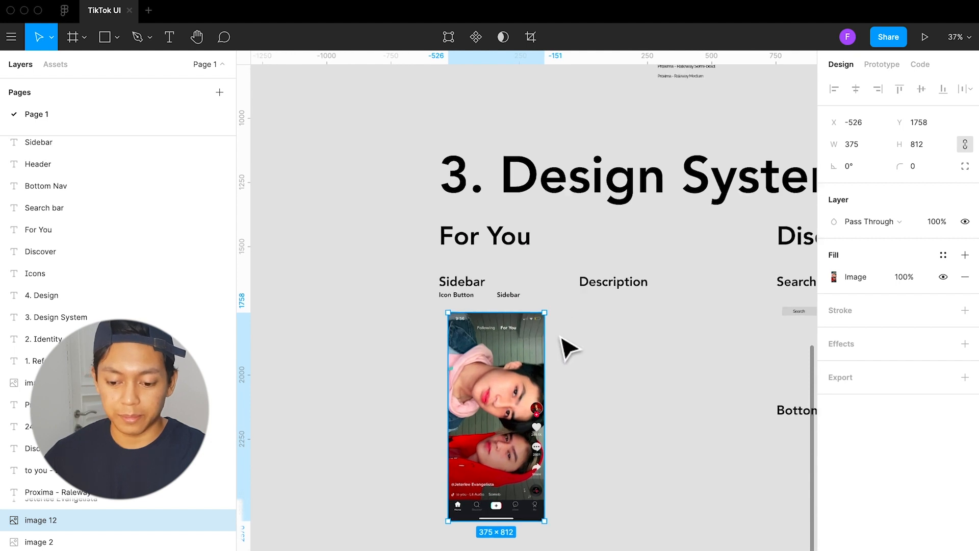
pyautogui.scroll(-3, 562, 347)
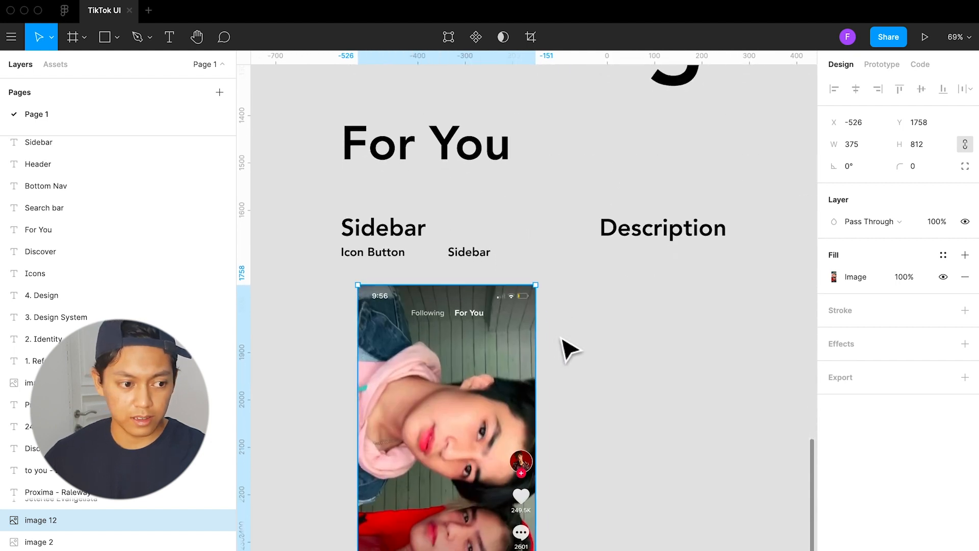
pyautogui.moveTo(479, 299); pyautogui.dragTo(400, 255)
pyautogui.hscroll(-2, 485, 308)
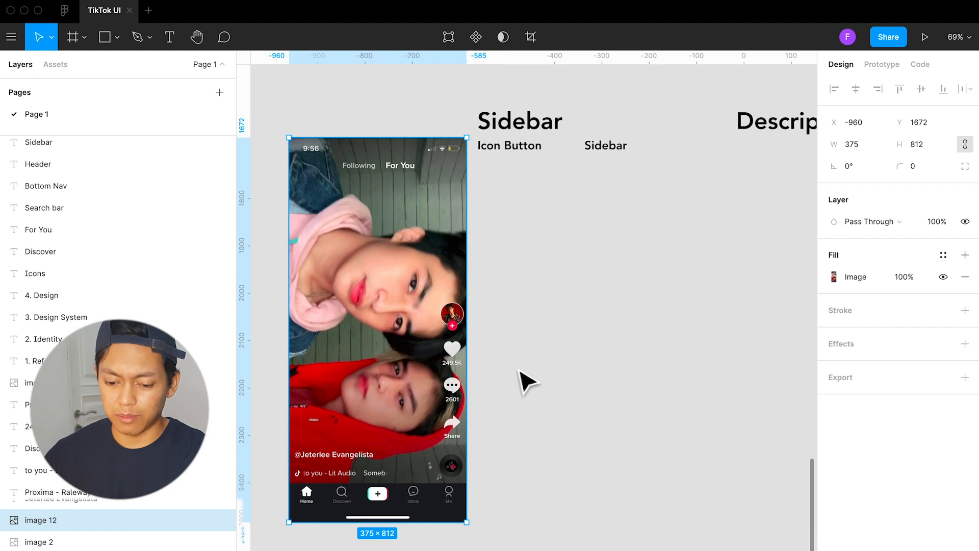
# Draw a rectangle about 72 × 73 over the reference's heart button and like count, and hide its fill
pyautogui.click(528, 381)
pyautogui.keyDown('ctrl'); pyautogui.scroll(5, 456, 336); pyautogui.keyUp('ctrl')
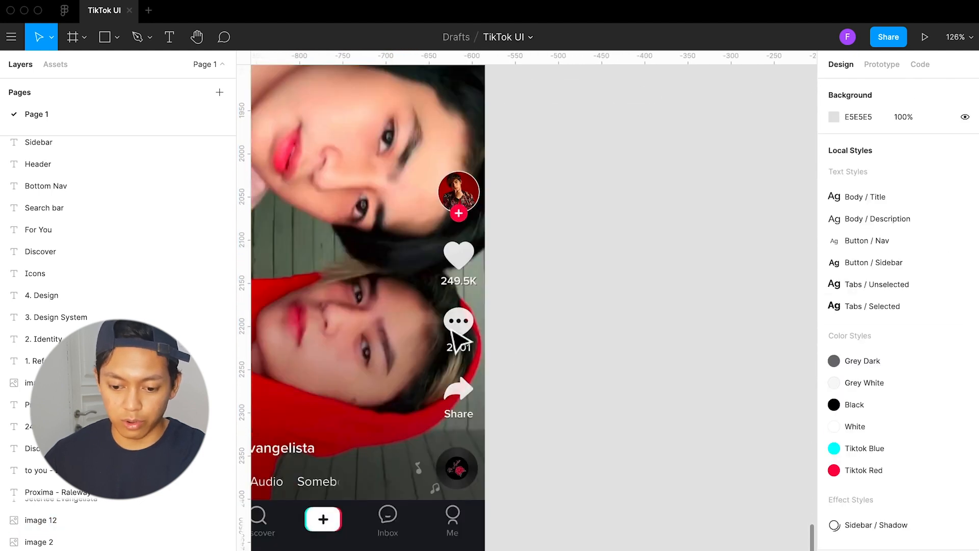
pyautogui.press('r')
pyautogui.moveTo(423, 231); pyautogui.dragTo(491, 297)
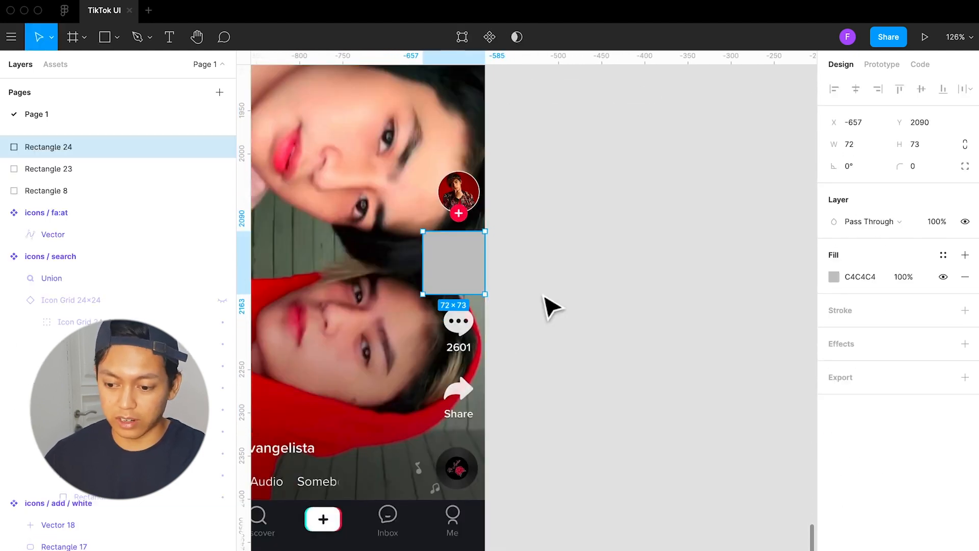
pyautogui.click(944, 277)
# Give the rectangle around the heart button a Tiktok Red stroke with a thickness of 3
pyautogui.click(943, 310)
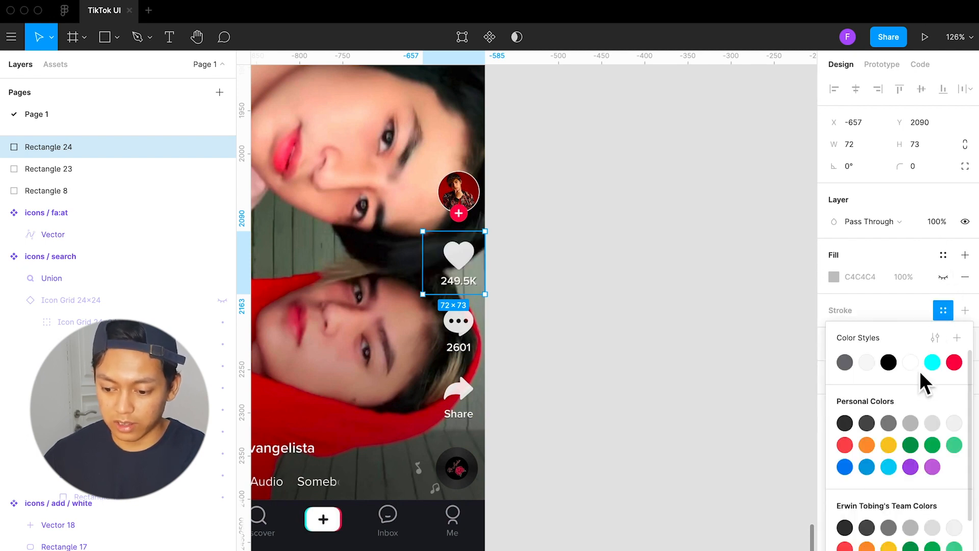
pyautogui.click(952, 363)
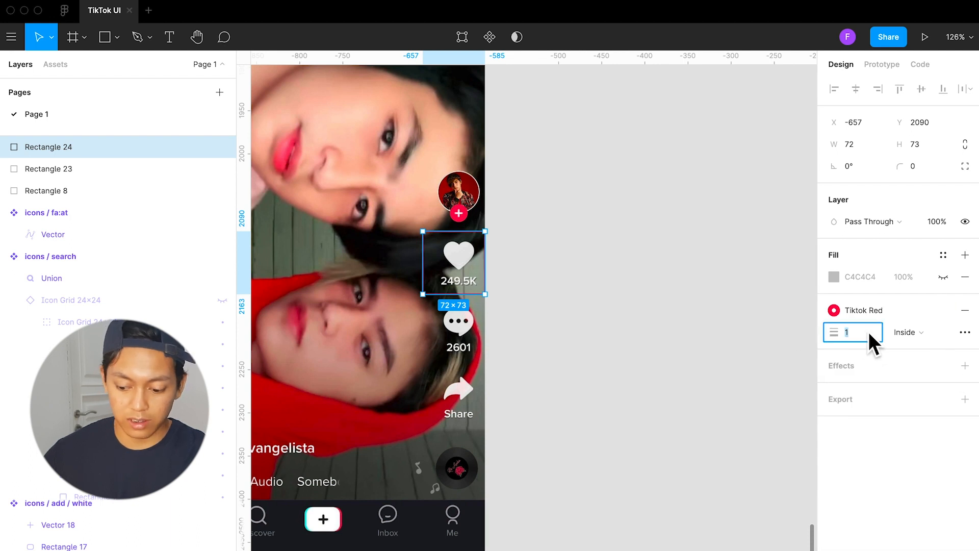
pyautogui.write('3')
pyautogui.press('Return')
pyautogui.click(649, 296)
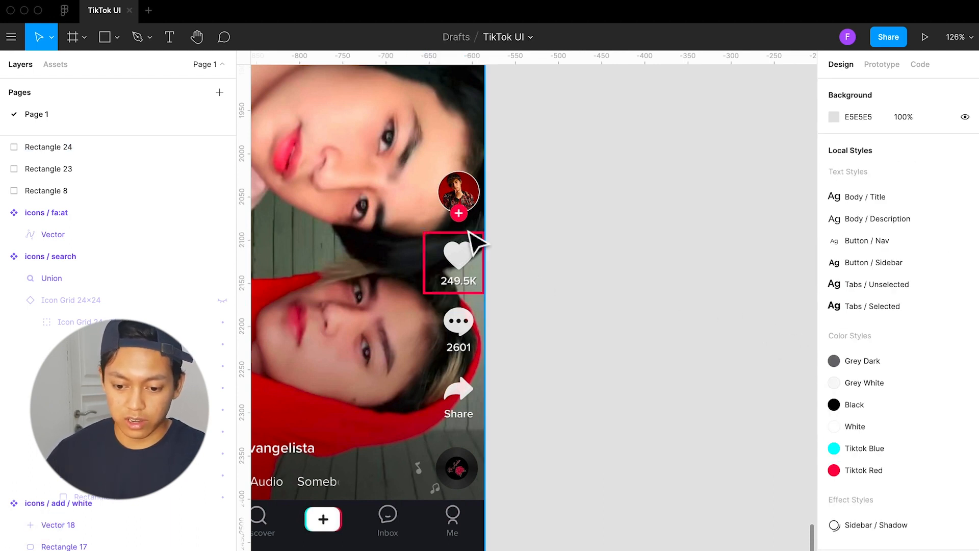
# Narrow the red outline around the heart button to a width of 61 by moving its left edge inward
pyautogui.scroll(5, 476, 243)
pyautogui.click(374, 285)
pyautogui.moveTo(373, 287); pyautogui.dragTo(395, 289)
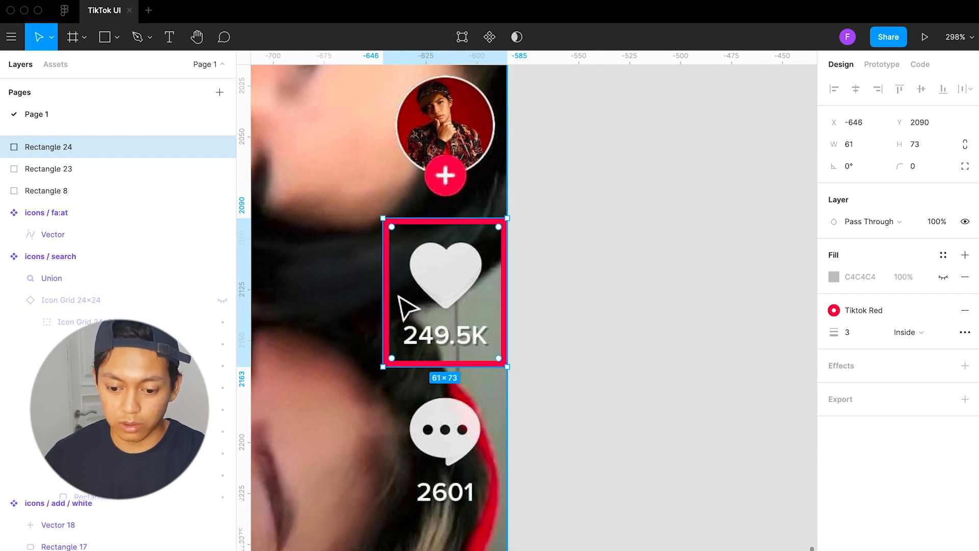
# Duplicate the red outline over the comment button and the Share button of the reference sidebar
pyautogui.scroll(-2, 400, 300)
pyautogui.scroll(-2, 402, 293)
pyautogui.moveTo(455, 300); pyautogui.dragTo(452, 550)
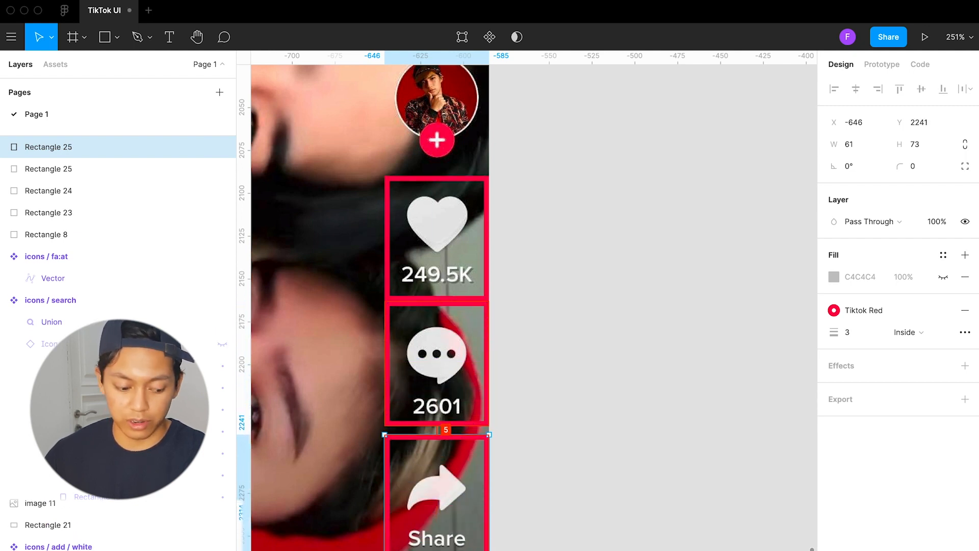
pyautogui.moveTo(452, 549); pyautogui.dragTo(466, 170)
pyautogui.scroll(5, 467, 173)
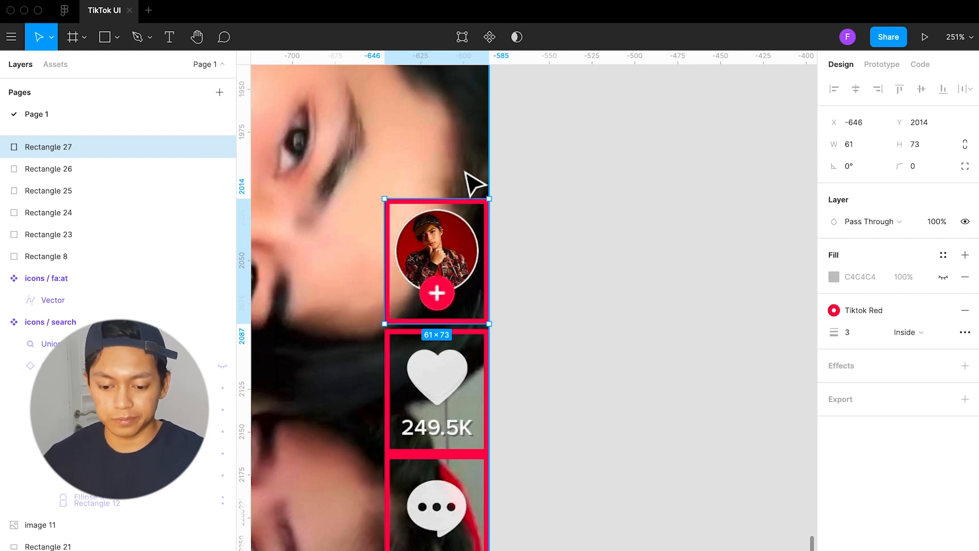
pyautogui.scroll(-2, 510, 280)
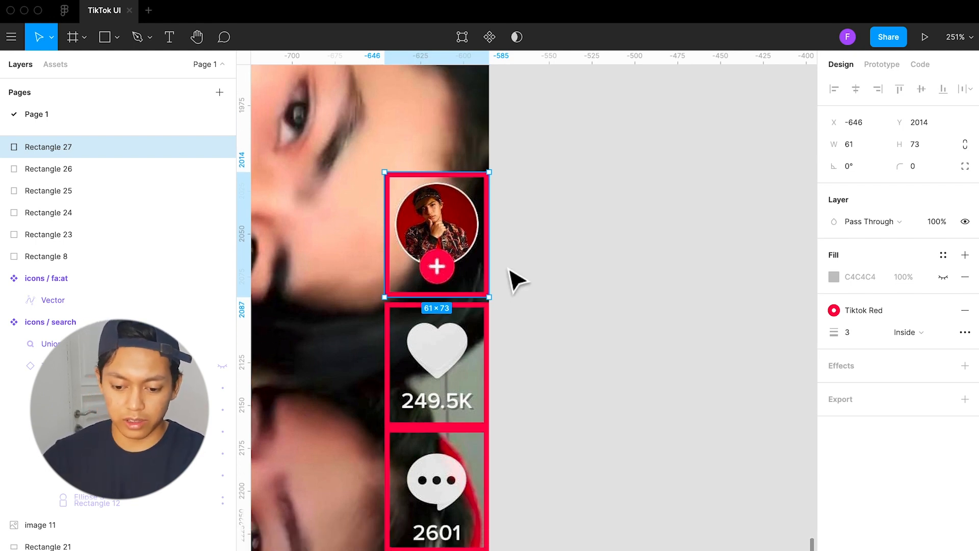
pyautogui.press('BackSpace')
# Place an instance of the heart icon component on the canvas beside the reference's heart button
pyautogui.scroll(-3, 510, 278)
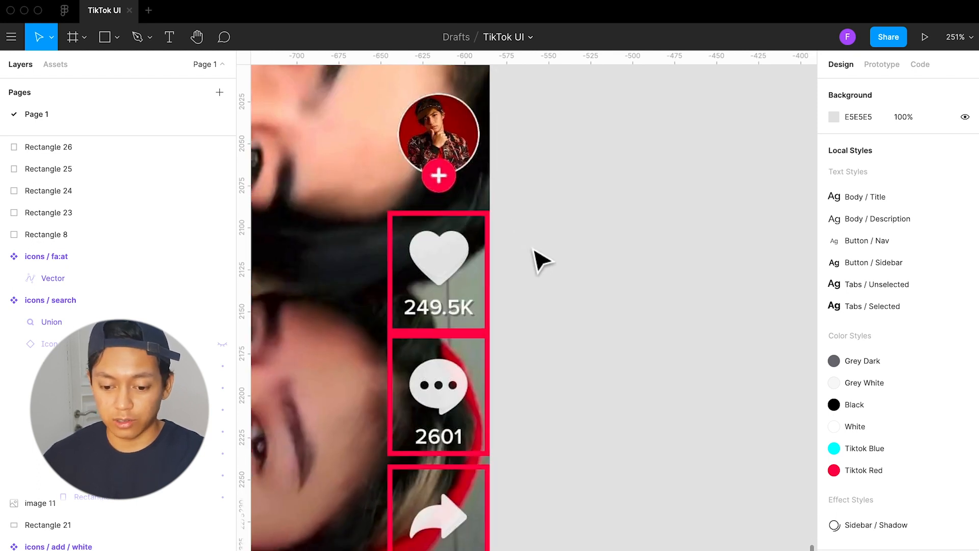
pyautogui.scroll(-1, 531, 251)
pyautogui.scroll(3, 533, 260)
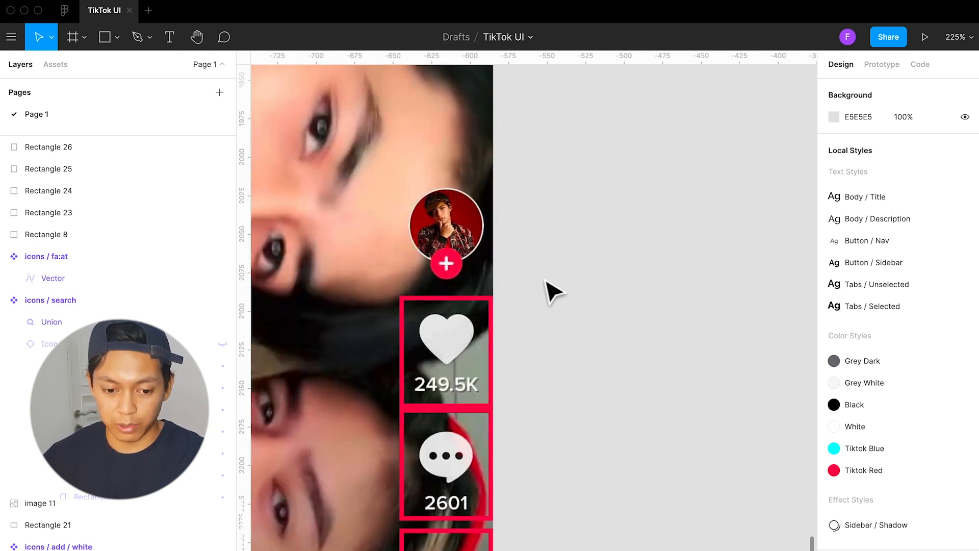
pyautogui.click(67, 66)
pyautogui.moveTo(136, 216); pyautogui.dragTo(548, 339)
pyautogui.click(634, 433)
pyautogui.scroll(-5, 548, 377)
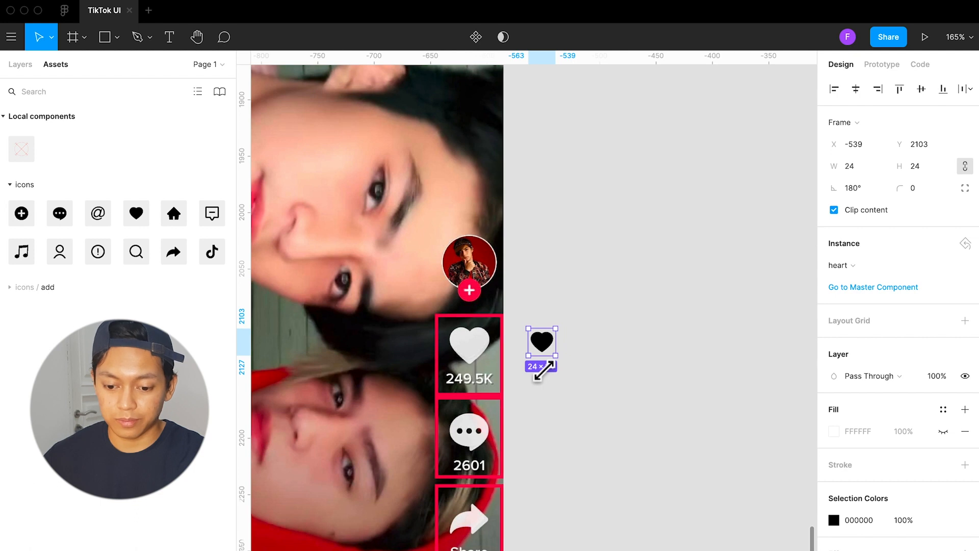
pyautogui.scroll(6, 543, 373)
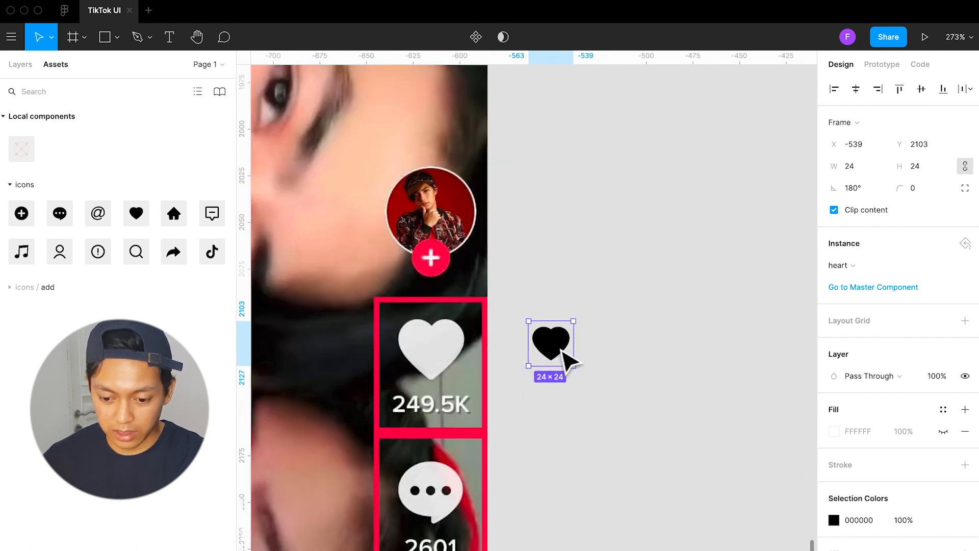
# Scale the heart instance to 44 × 44 by matching it over the reference heart, and move it back beside the screenshot
pyautogui.moveTo(542, 343); pyautogui.dragTo(484, 405)
pyautogui.moveTo(404, 321); pyautogui.dragTo(403, 320)
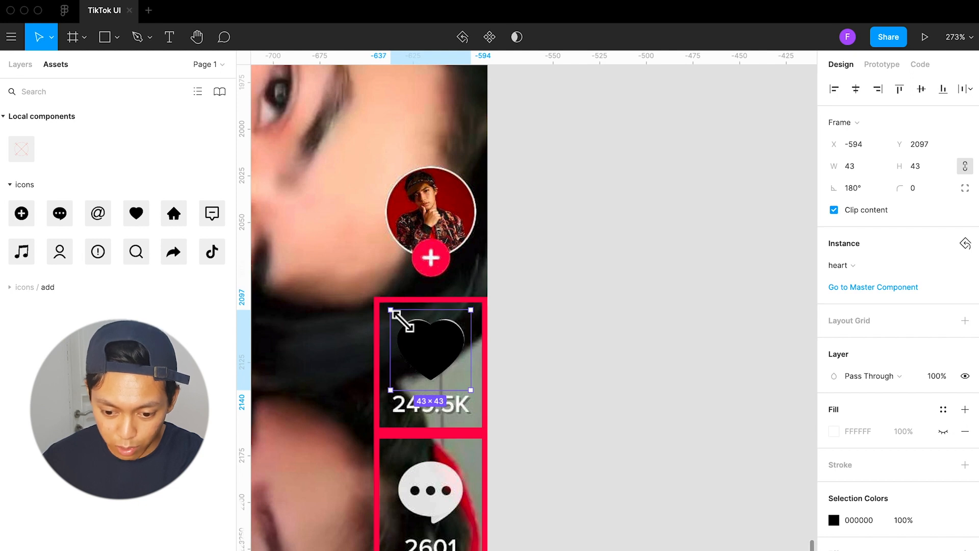
pyautogui.moveTo(451, 363); pyautogui.dragTo(453, 361)
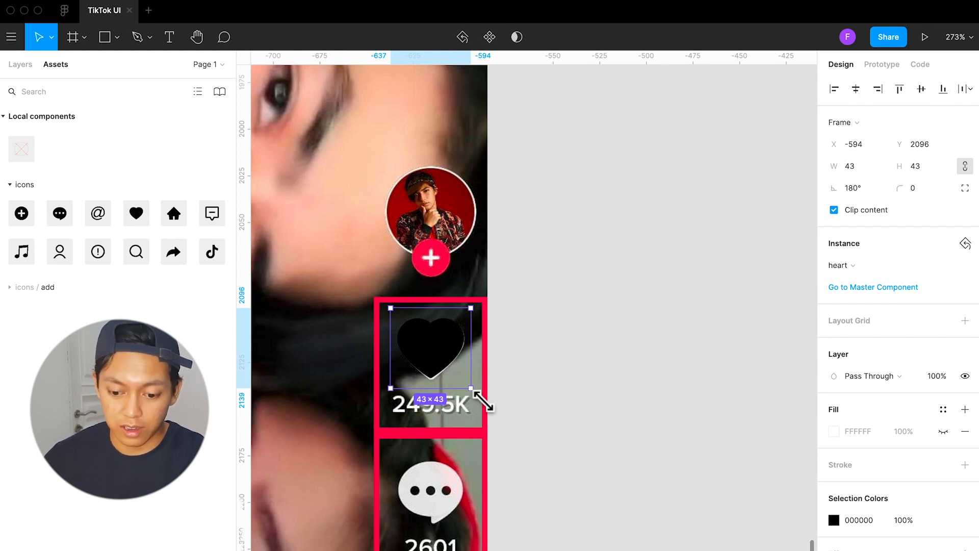
pyautogui.moveTo(485, 404); pyautogui.dragTo(486, 405)
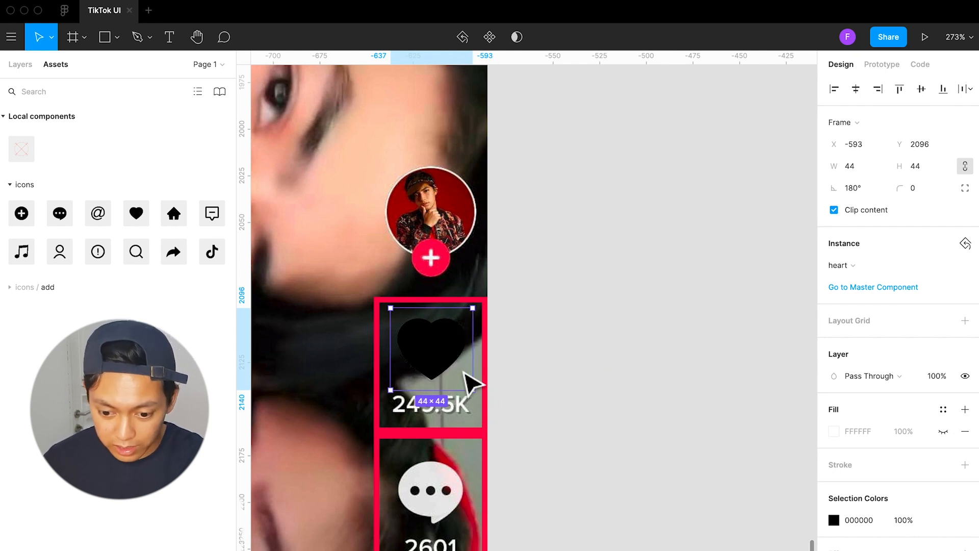
pyautogui.moveTo(454, 360); pyautogui.dragTo(446, 352)
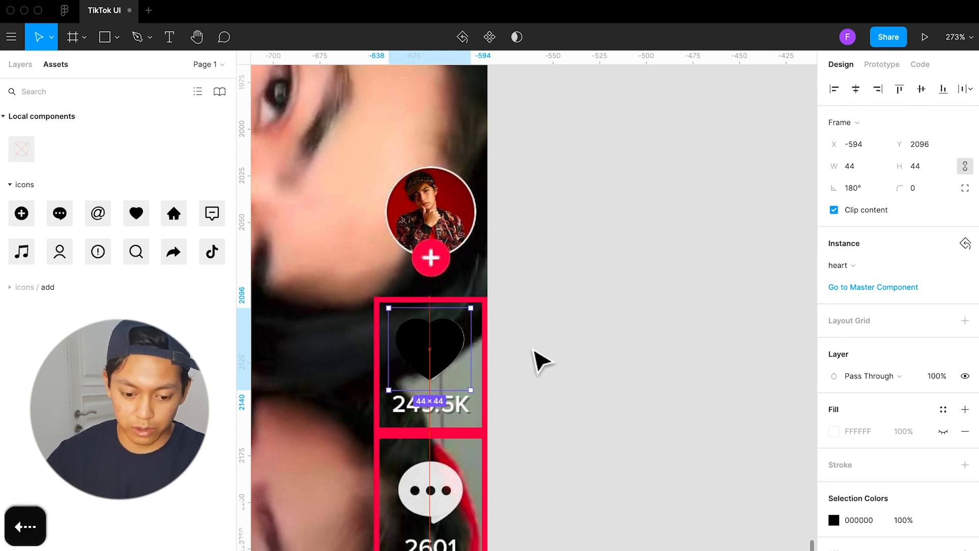
pyautogui.click(525, 364)
pyautogui.moveTo(448, 361); pyautogui.dragTo(578, 368)
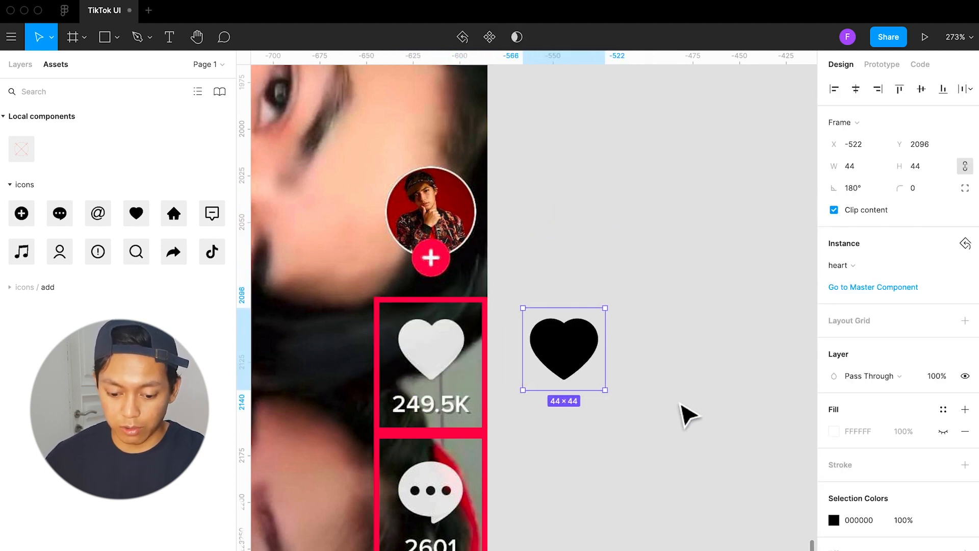
pyautogui.click(680, 405)
# Add the text 249.5K below the black heart icon
pyautogui.press('t')
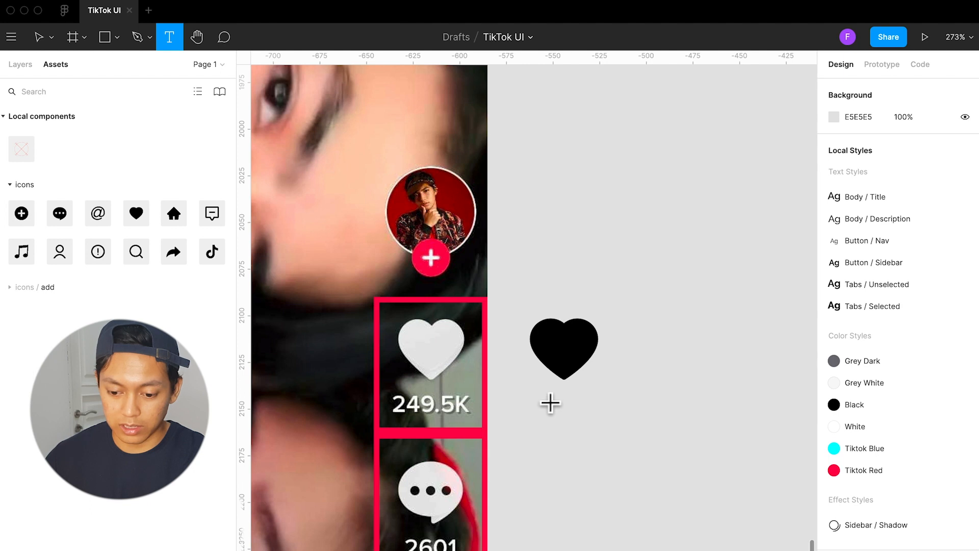
pyautogui.click(537, 395)
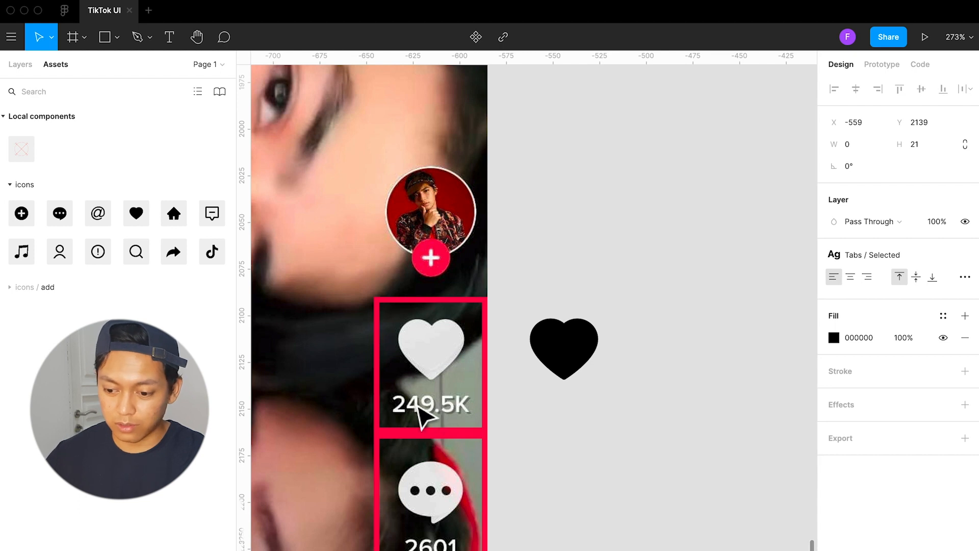
pyautogui.write('2')
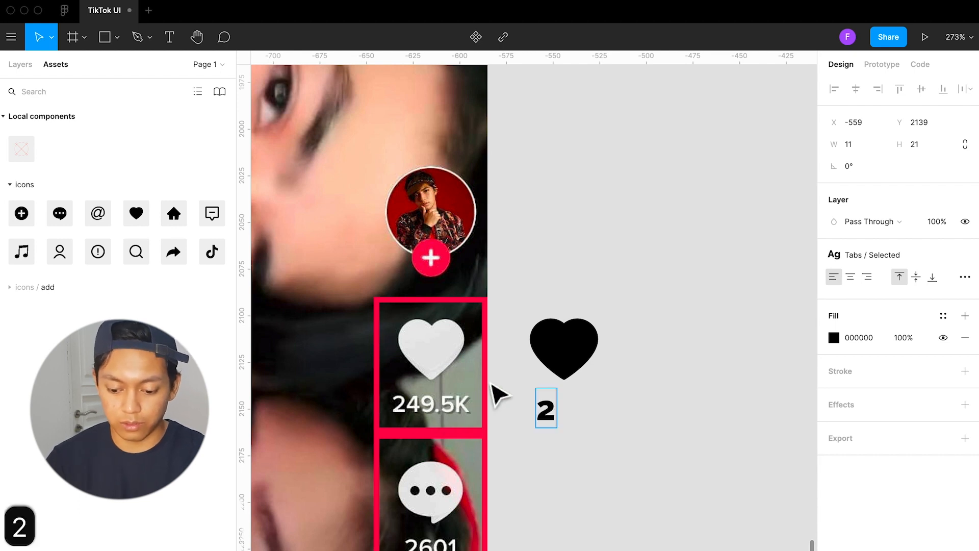
pyautogui.write('49.')
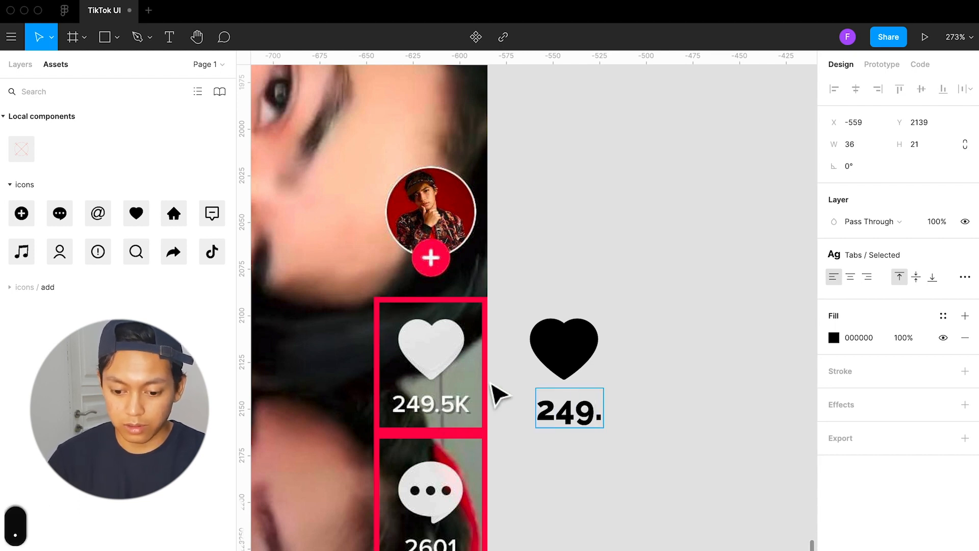
pyautogui.write('5K')
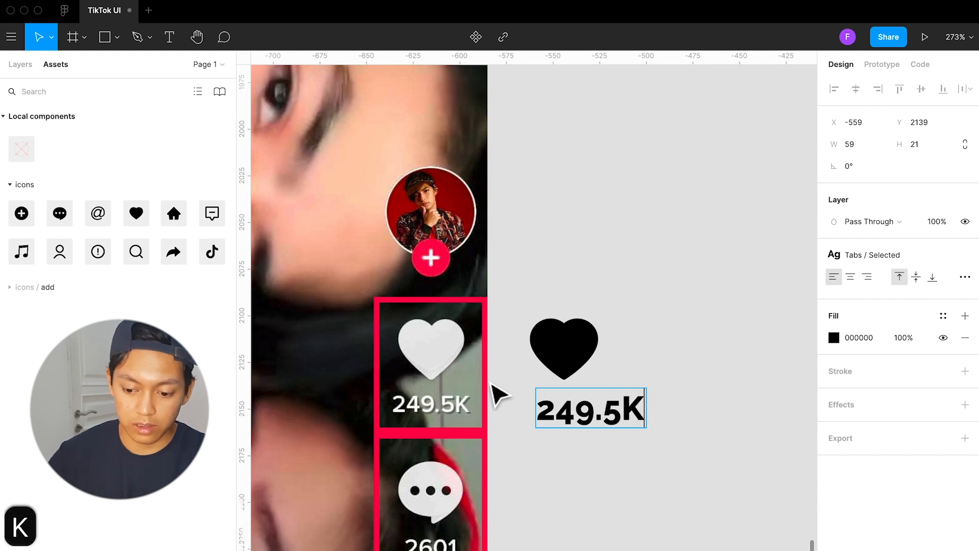
pyautogui.press('Escape')
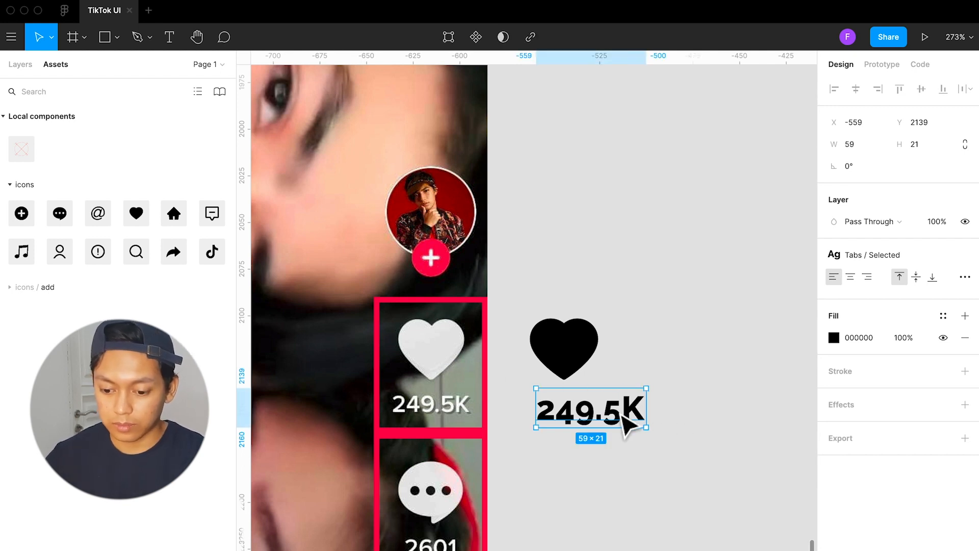
# Apply the Button / Sidebar text style to the 249.5K label
pyautogui.click(882, 258)
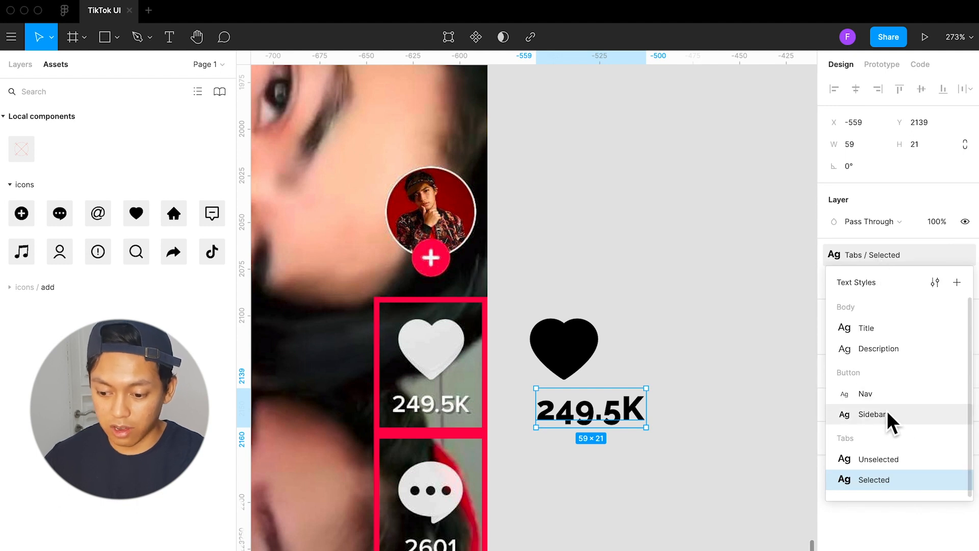
pyautogui.click(872, 414)
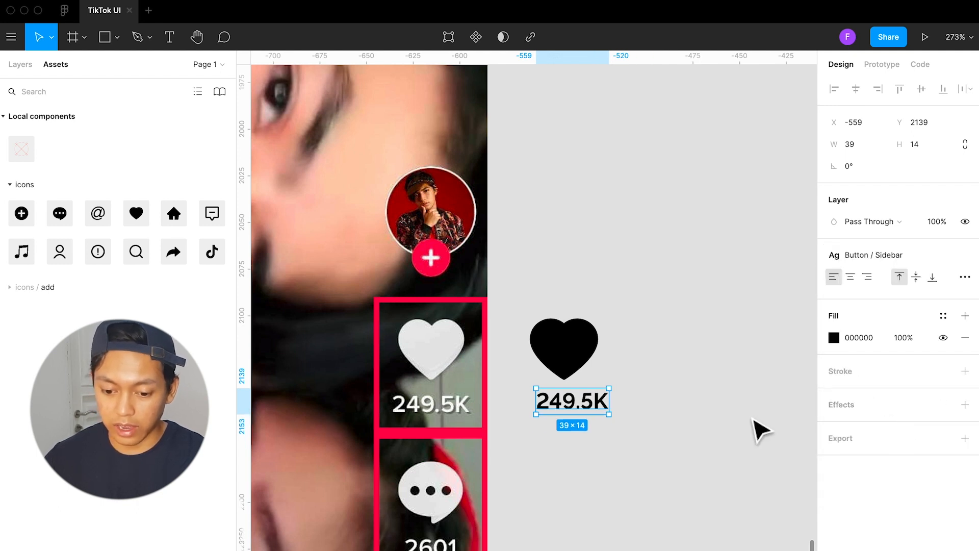
pyautogui.click(719, 412)
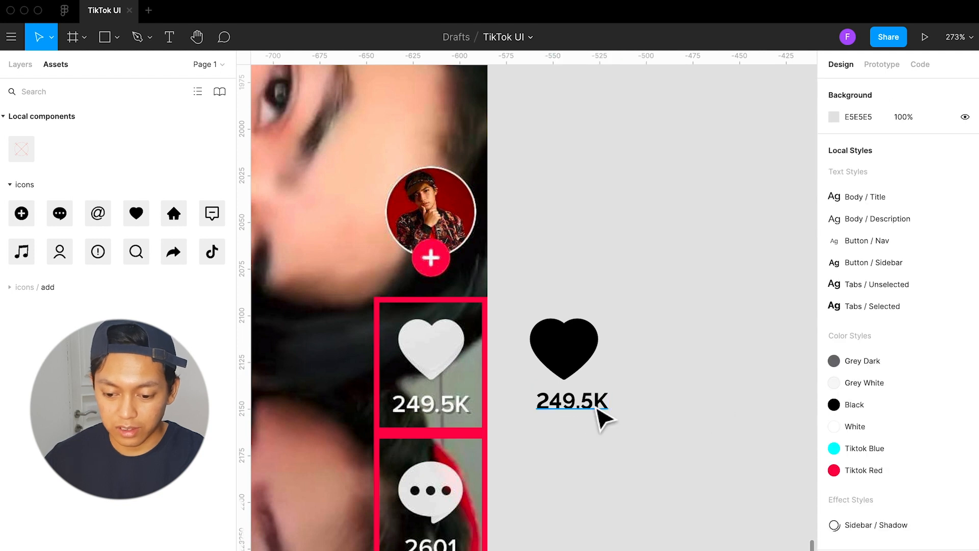
# Align the heart icon and the 249.5K label on their horizontal centers
pyautogui.click(595, 403)
pyautogui.keyDown('shift'); pyautogui.click(582, 357); pyautogui.keyUp('shift')
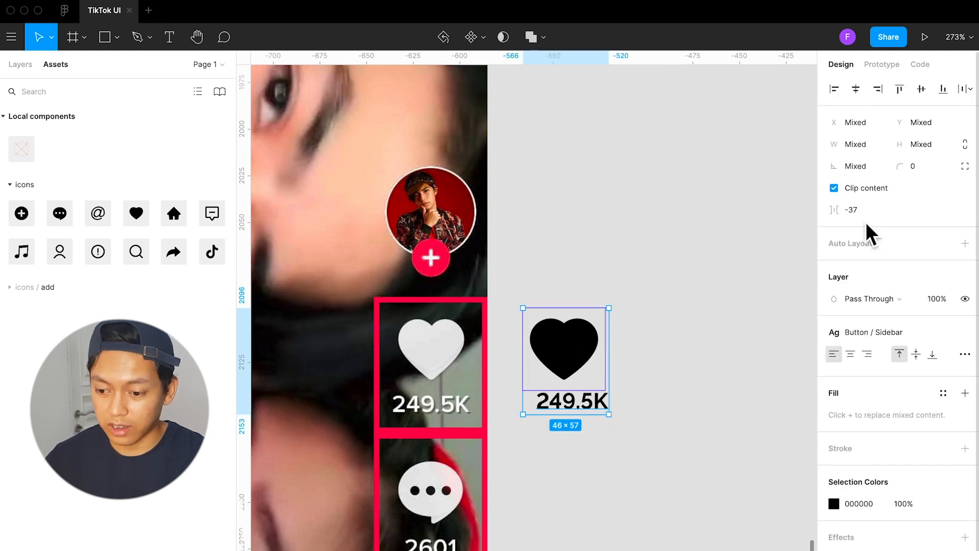
pyautogui.click(856, 90)
# Apply the White color style to both the heart shape and the 249.5K label
pyautogui.moveTo(659, 426); pyautogui.dragTo(529, 281)
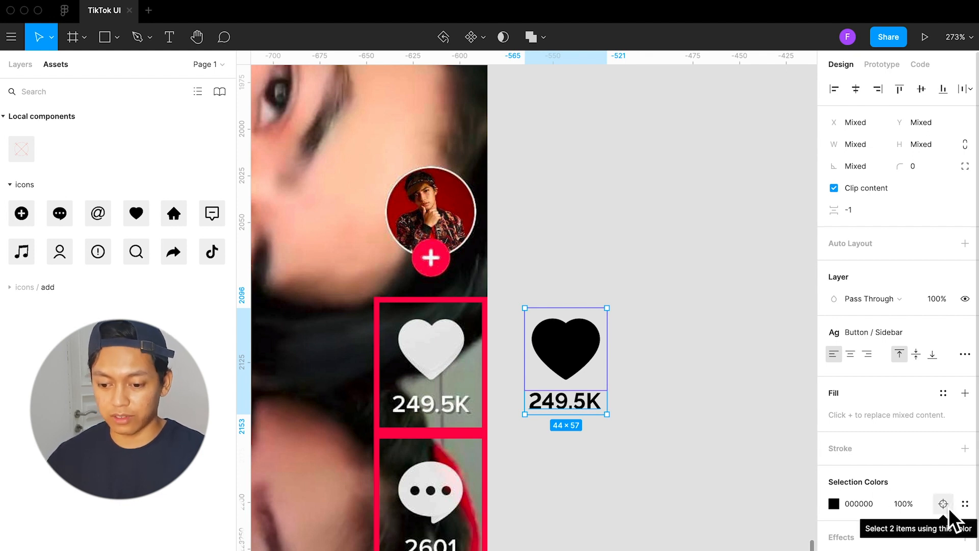
pyautogui.click(678, 385)
pyautogui.doubleClick(587, 347)
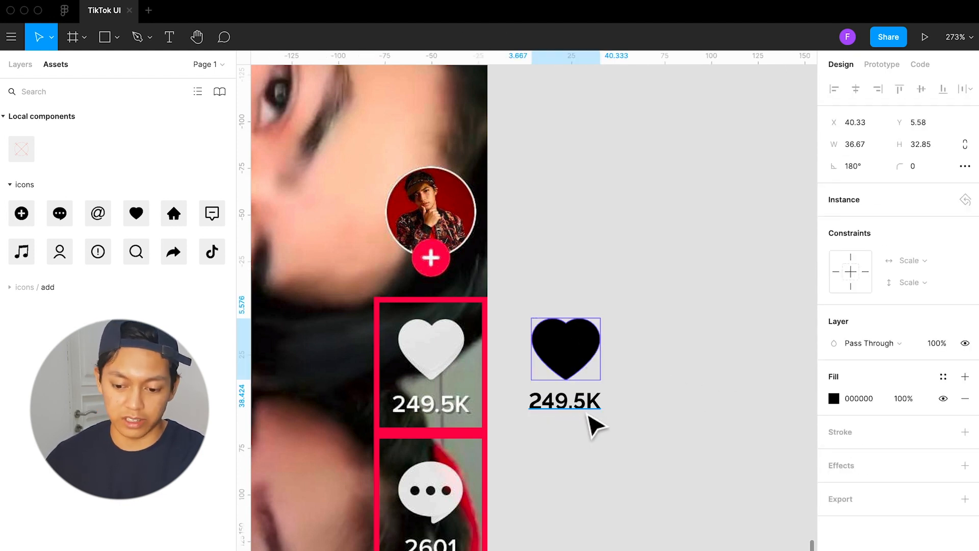
pyautogui.click(588, 408)
pyautogui.moveTo(647, 434); pyautogui.dragTo(512, 303)
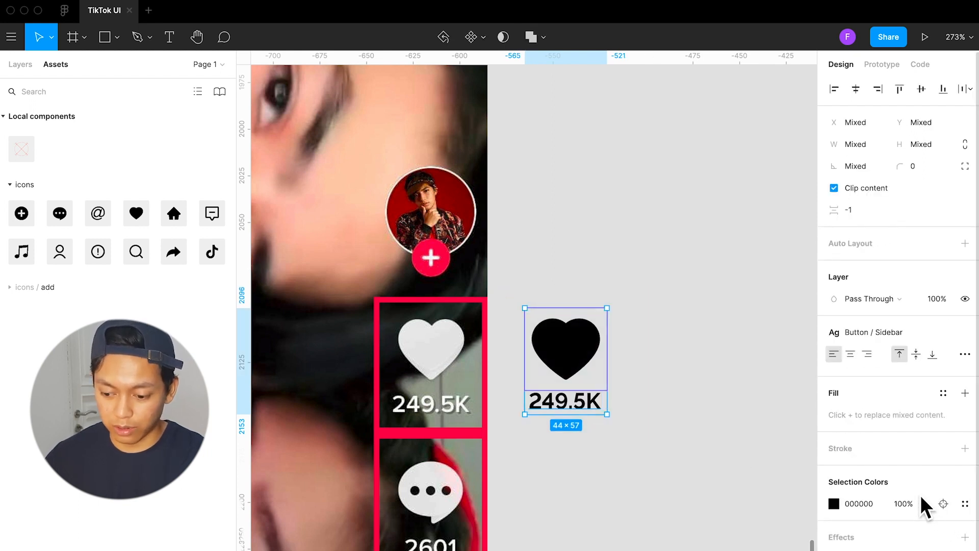
pyautogui.click(944, 504)
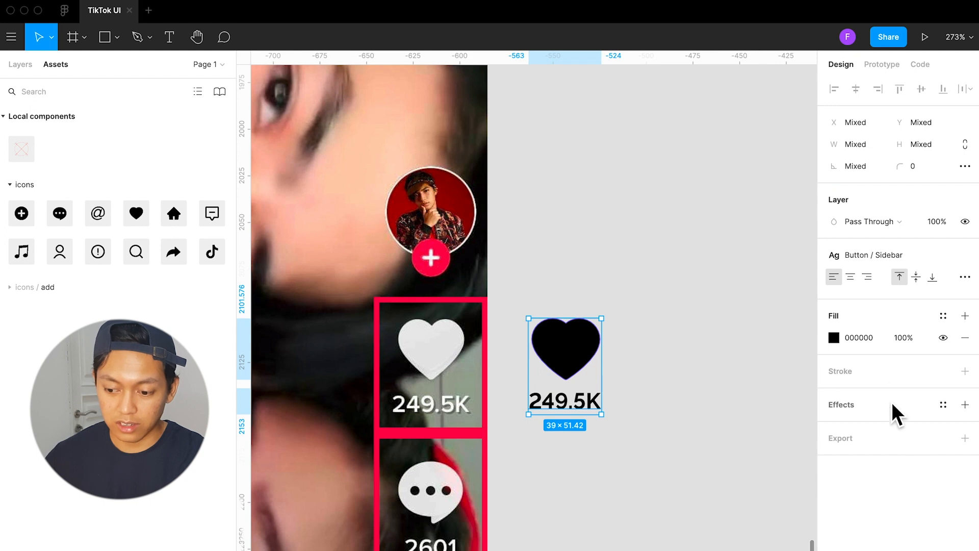
pyautogui.click(943, 316)
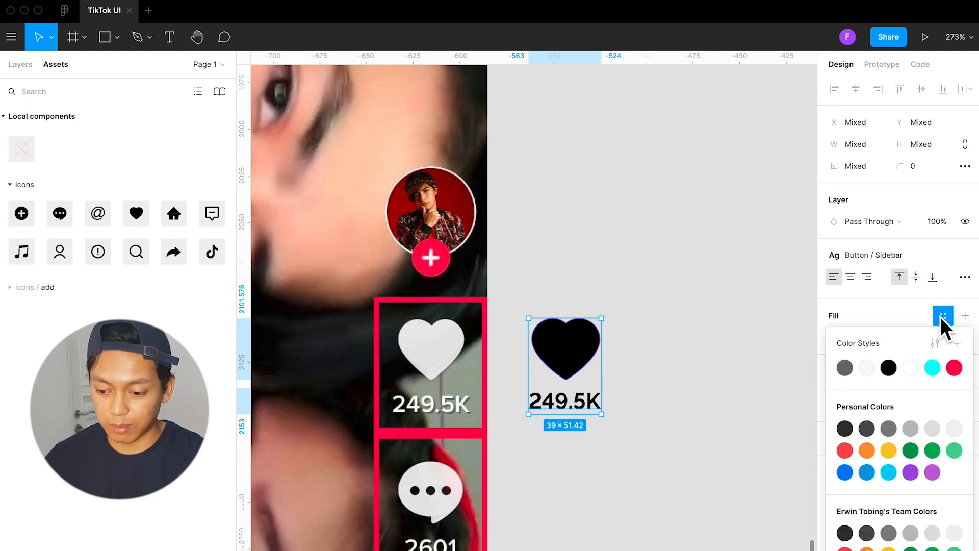
pyautogui.click(911, 368)
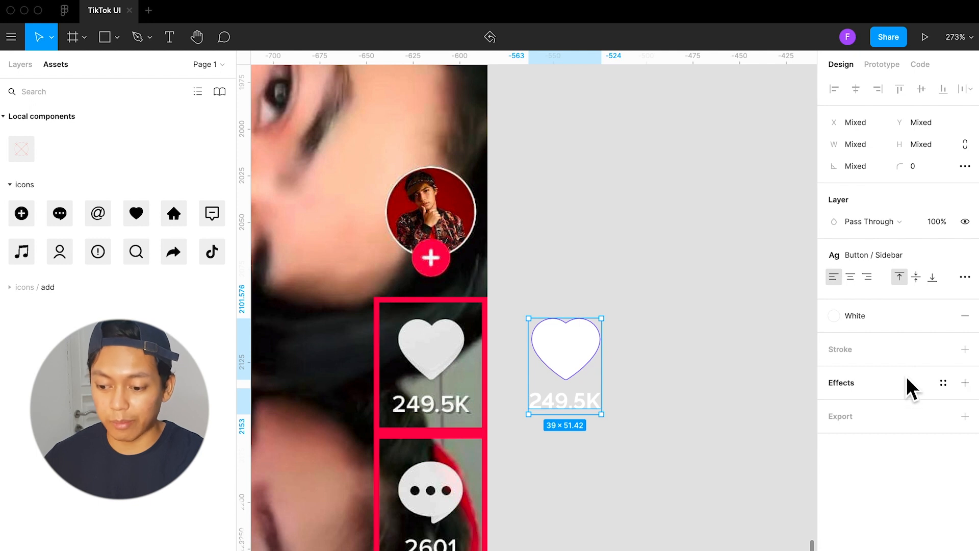
# Apply the Sidebar / Shadow effect style to the white heart shape and the 249.5K label
pyautogui.click(943, 384)
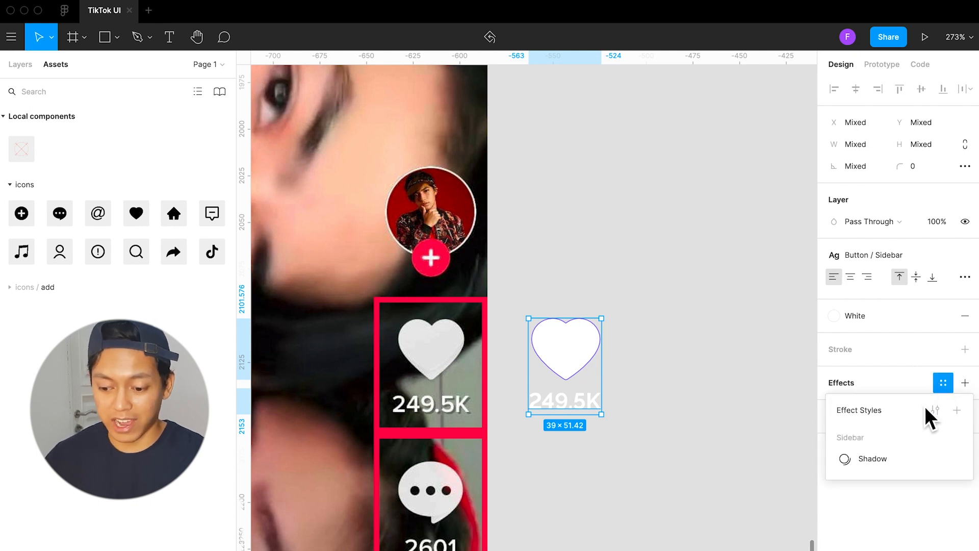
pyautogui.click(891, 460)
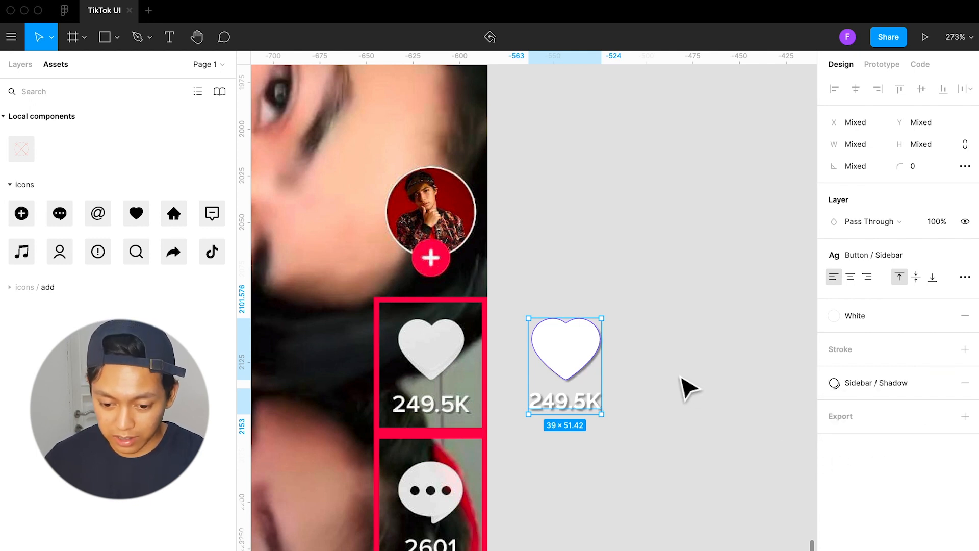
pyautogui.click(677, 369)
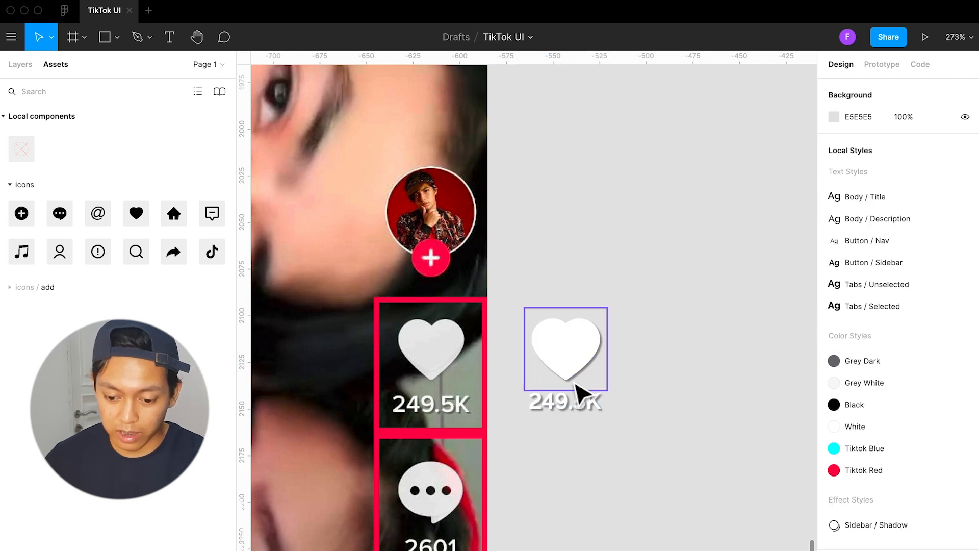
# Edit the Sidebar / Shadow effect style from the 249.5K label and set its drop shadow's blur to 0
pyautogui.scroll(5, 534, 431)
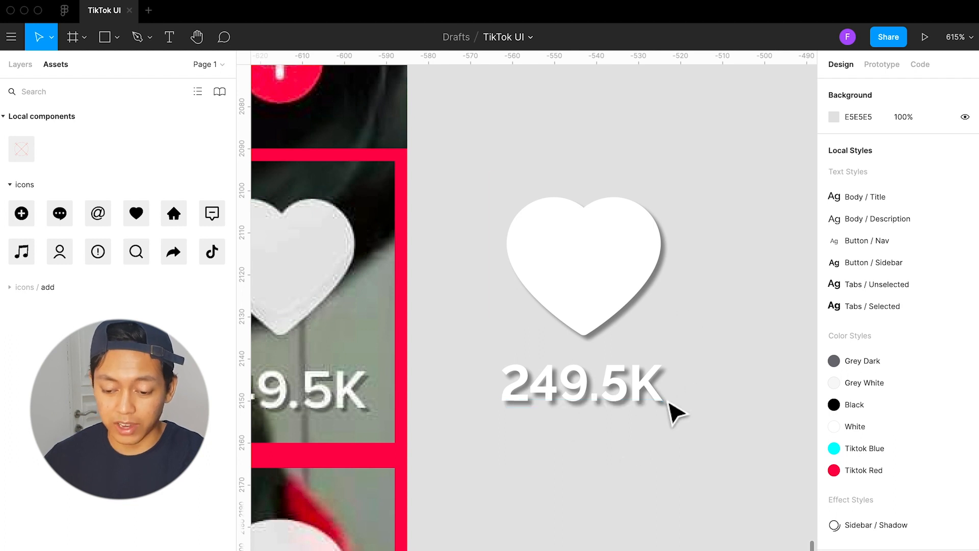
pyautogui.scroll(-5, 663, 408)
pyautogui.scroll(-2, 649, 394)
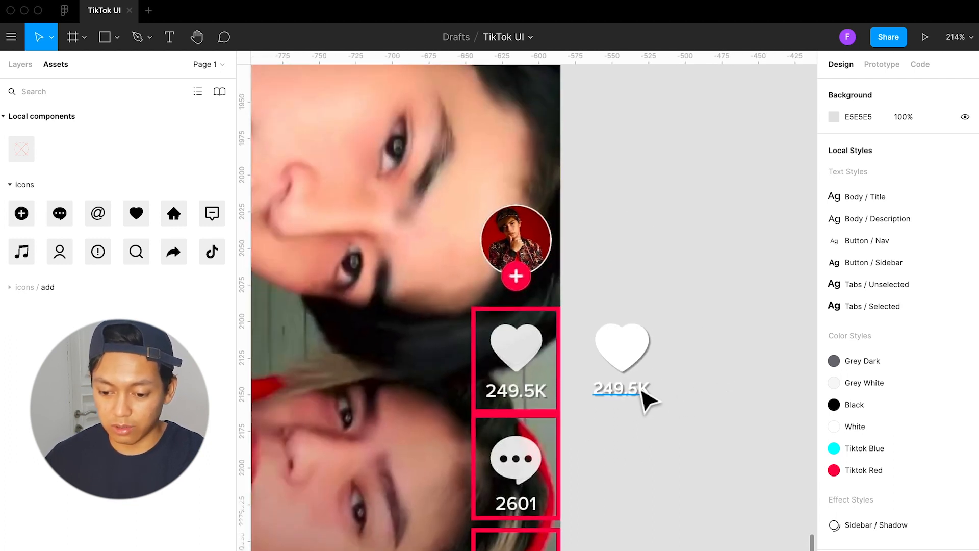
pyautogui.click(636, 396)
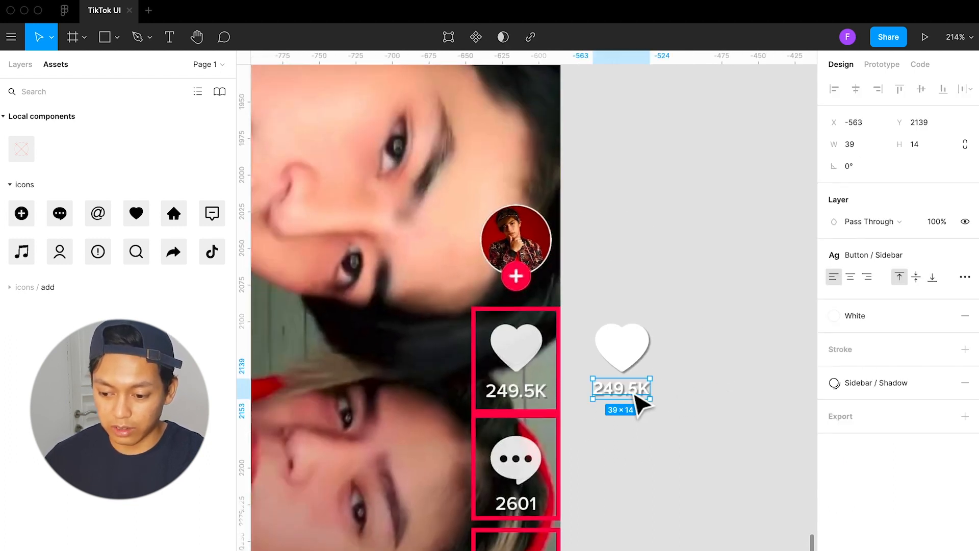
pyautogui.click(863, 387)
pyautogui.click(935, 411)
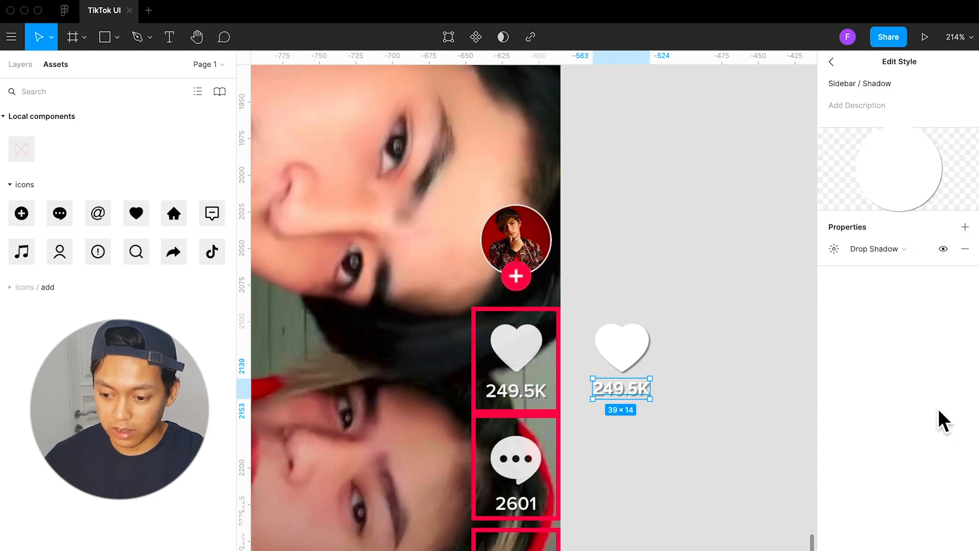
pyautogui.click(835, 249)
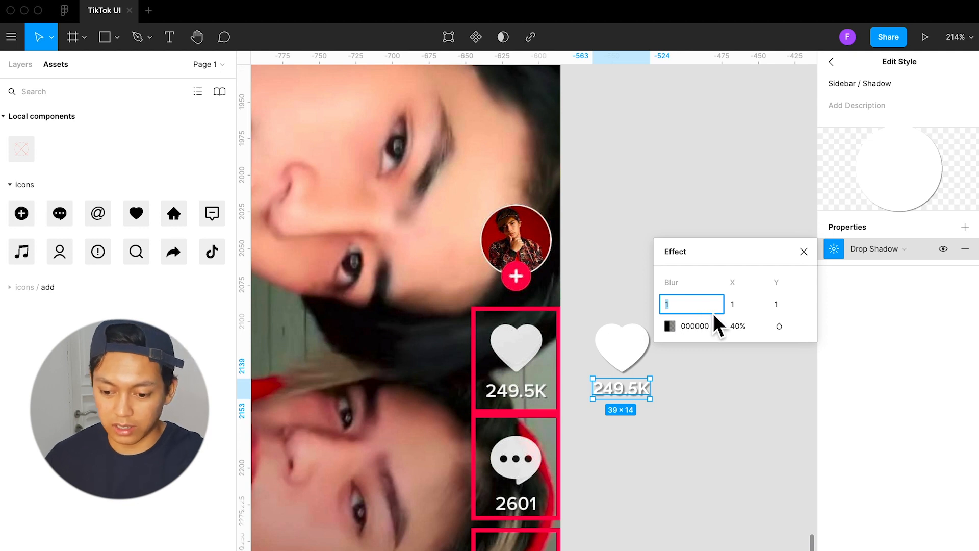
pyautogui.write('0')
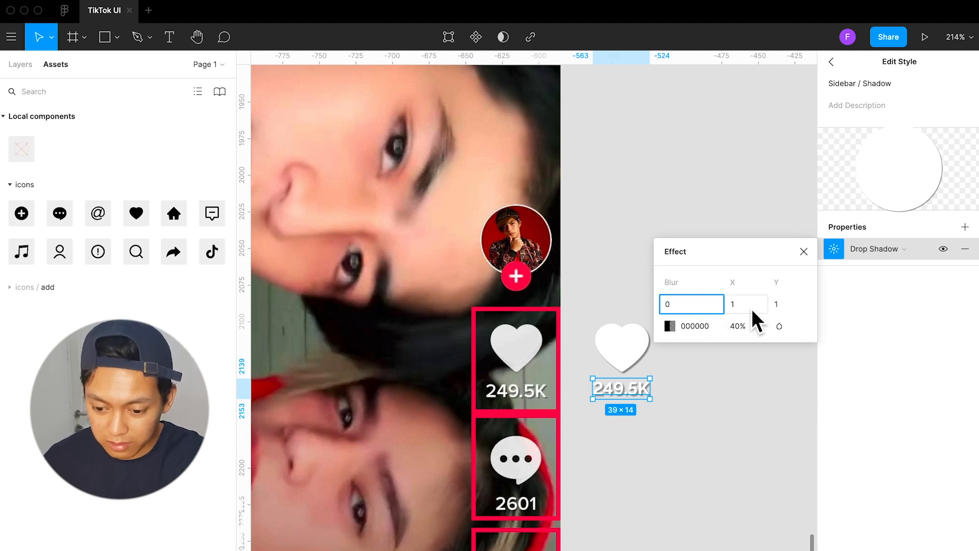
# Set the X and Y offsets of the Sidebar / Shadow style's drop shadow to 0.5
pyautogui.click(753, 311)
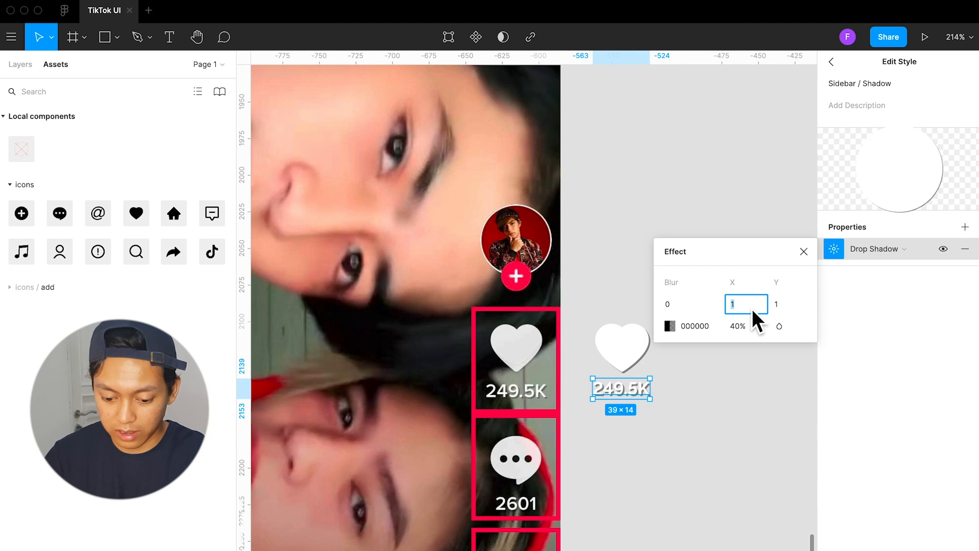
pyautogui.write('.5')
pyautogui.press('Return')
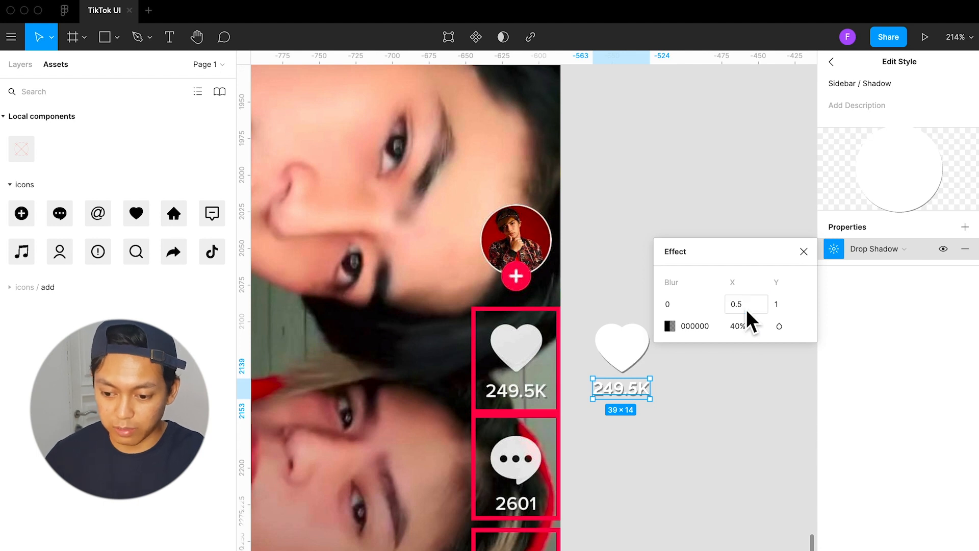
pyautogui.click(790, 305)
pyautogui.write('.5')
pyautogui.press('Return')
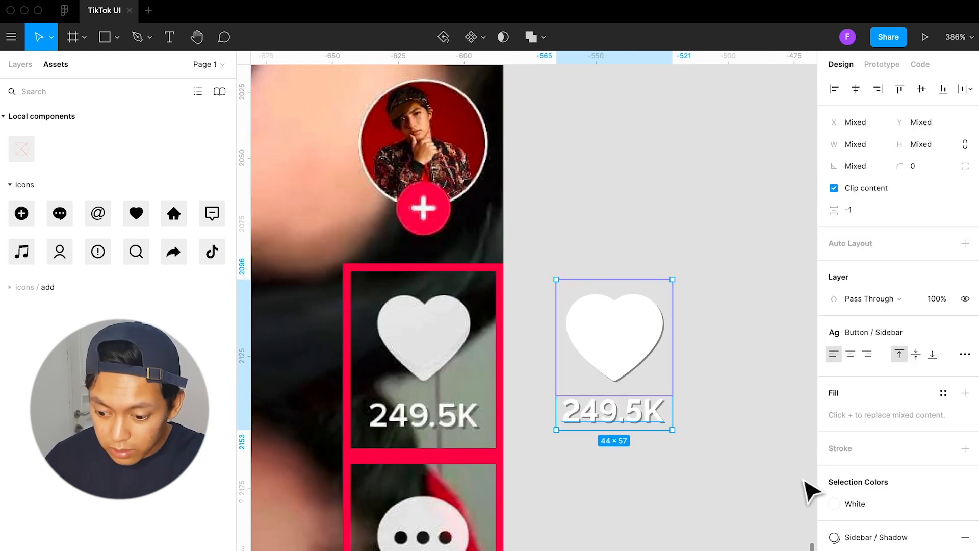
# Edit the Sidebar / Shadow effect style again and set its drop shadow's X and Y offsets to 0.7
pyautogui.click(865, 540)
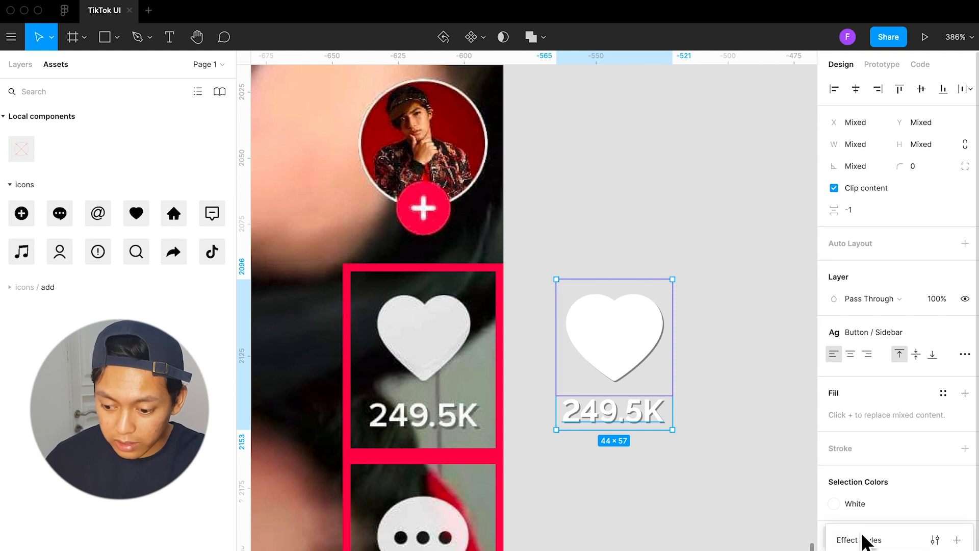
pyautogui.click(935, 539)
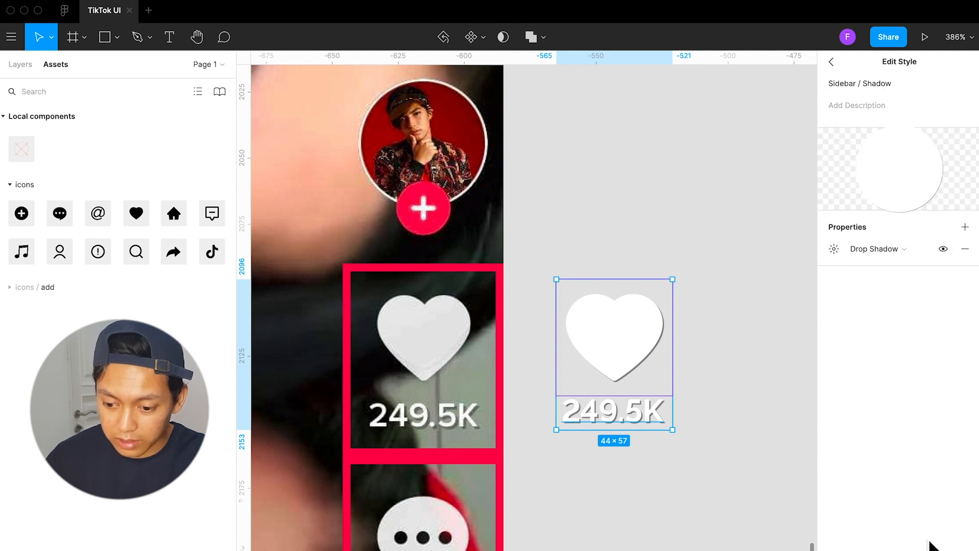
pyautogui.click(836, 250)
pyautogui.click(743, 309)
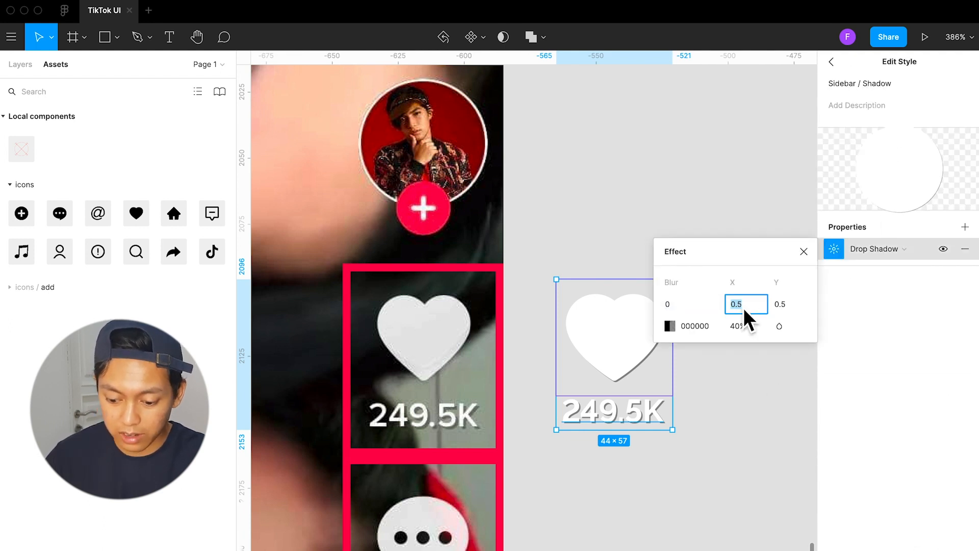
pyautogui.write('0.7')
pyautogui.press('Return')
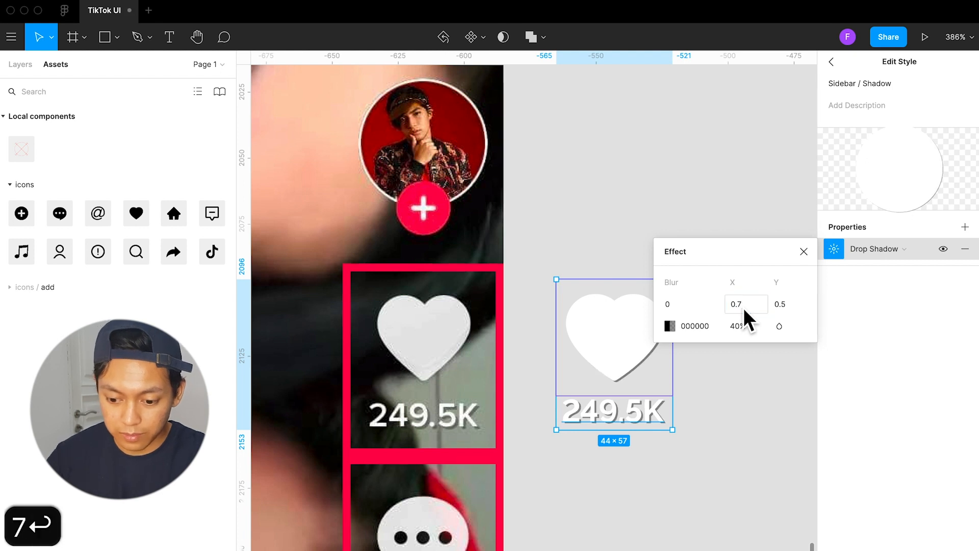
pyautogui.click(799, 307)
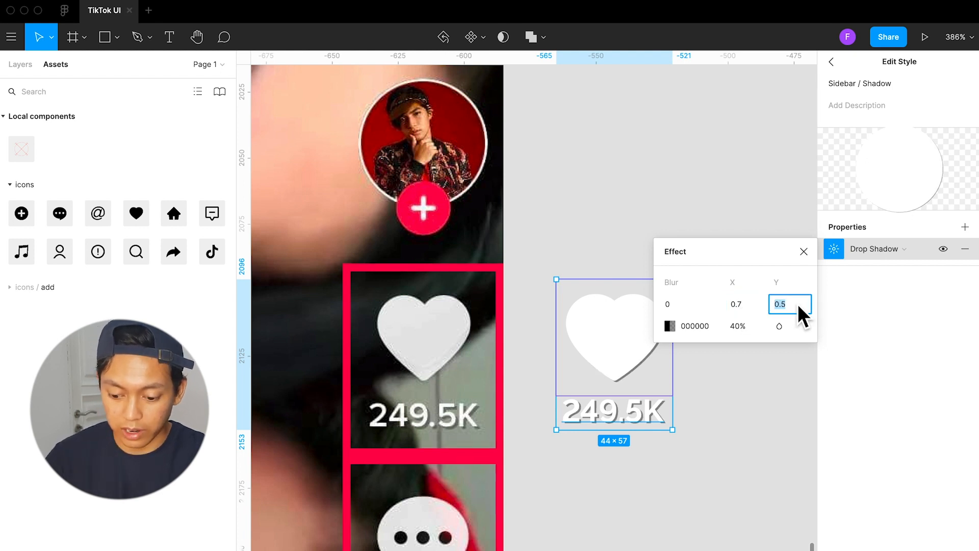
pyautogui.write('0.7')
pyautogui.press('Return')
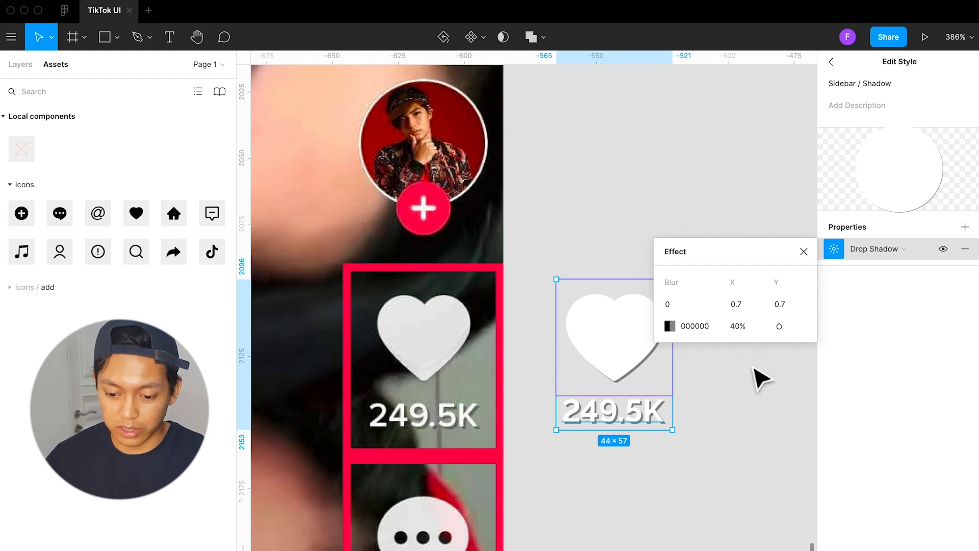
pyautogui.click(761, 378)
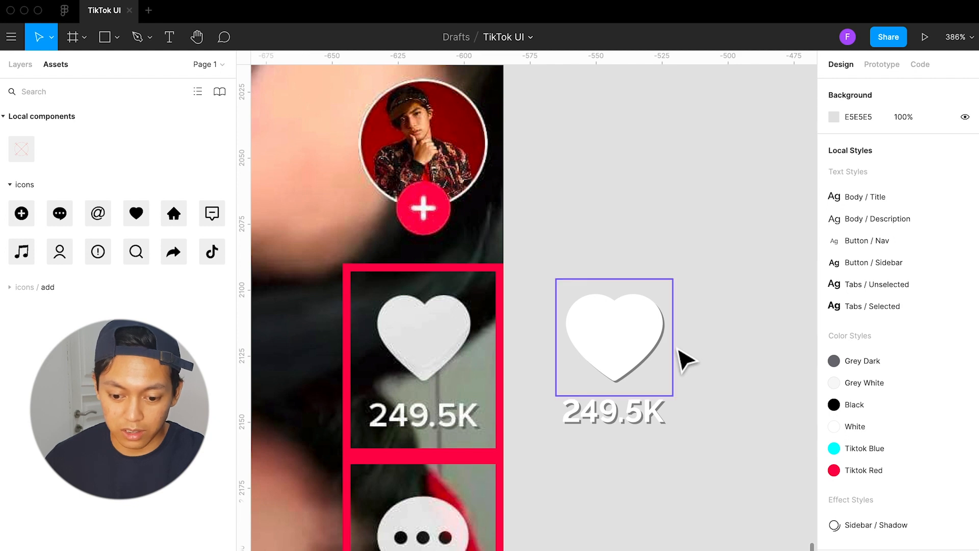
# Select the white heart icon and the 249.5K label together
pyautogui.scroll(-5, 688, 360)
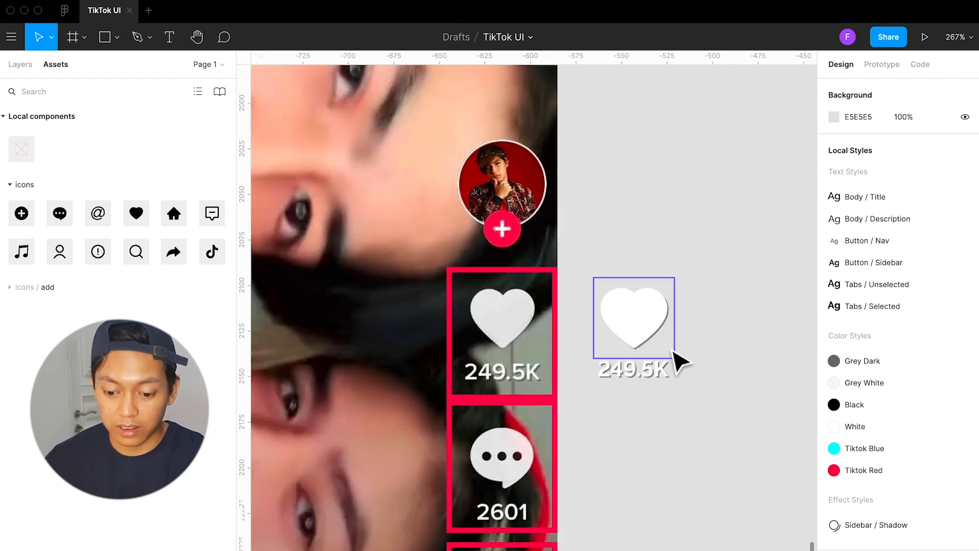
pyautogui.scroll(-2, 640, 443)
pyautogui.moveTo(686, 391); pyautogui.dragTo(597, 283)
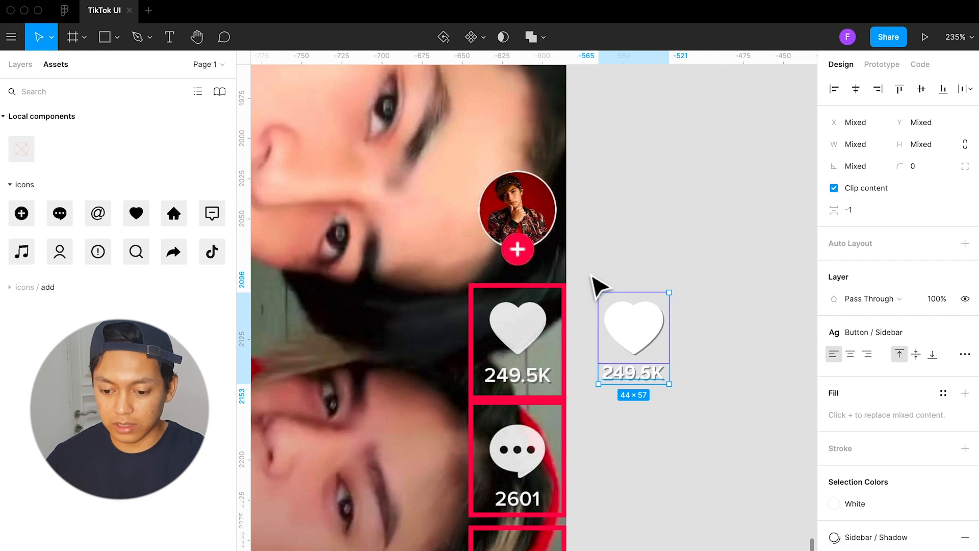
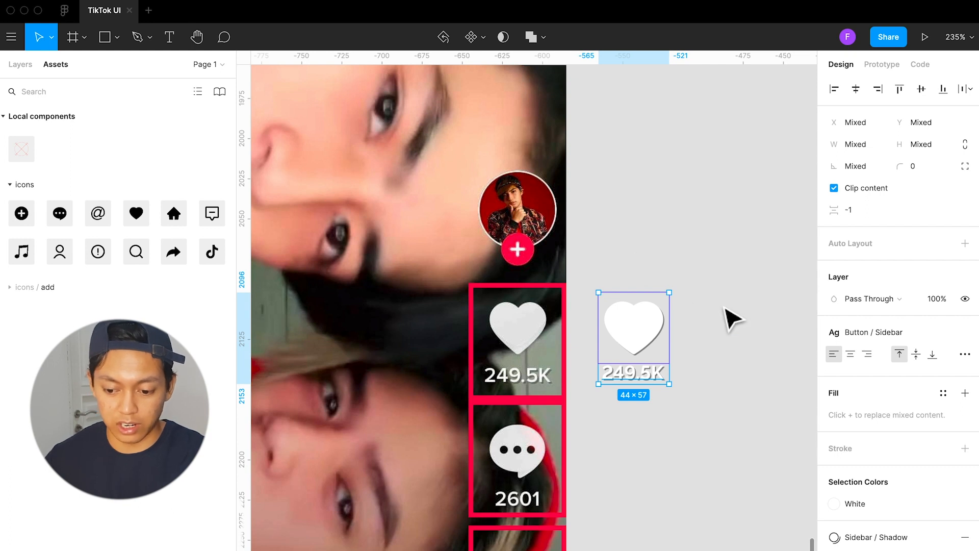
# Group the white heart icon with the 249.5K label and rename the group Icon Text
pyautogui.press('super+g')
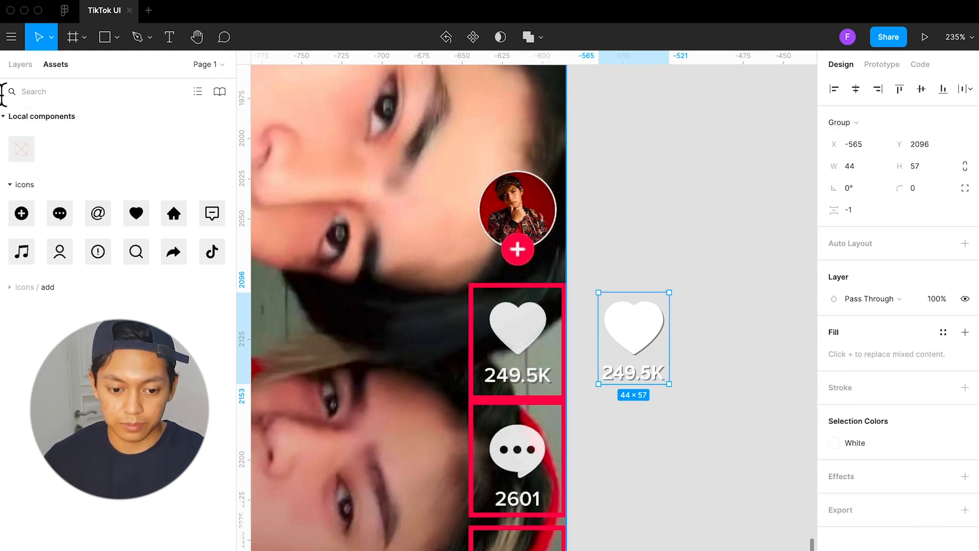
pyautogui.click(20, 65)
pyautogui.press('super+r')
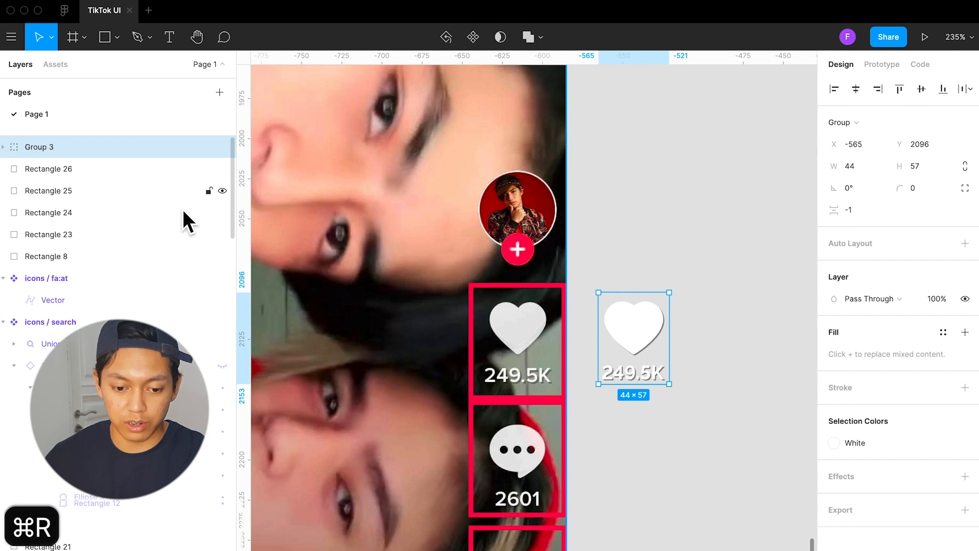
pyautogui.write('Icon Text')
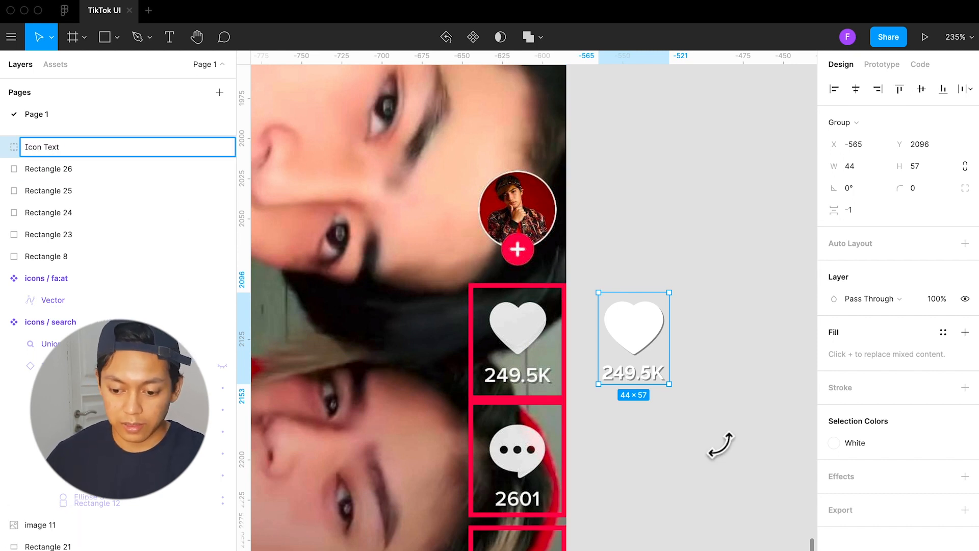
pyautogui.click(740, 463)
# Turn the Icon Text group into a component
pyautogui.click(649, 335)
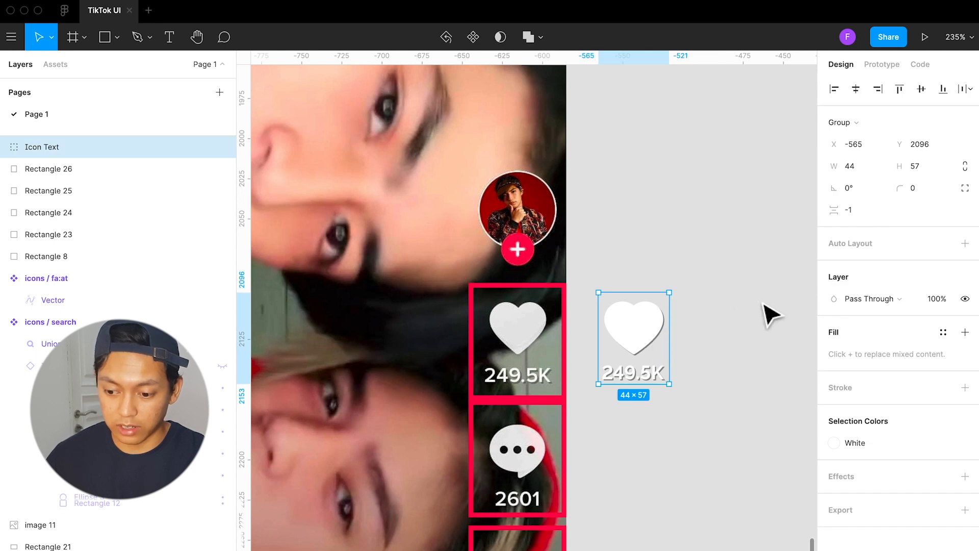
pyautogui.click(479, 46)
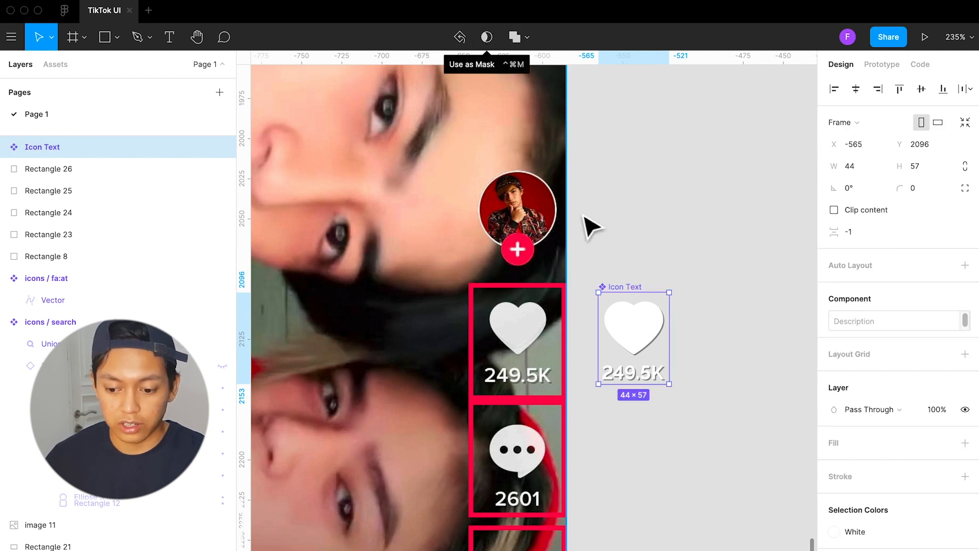
pyautogui.doubleClick(645, 319)
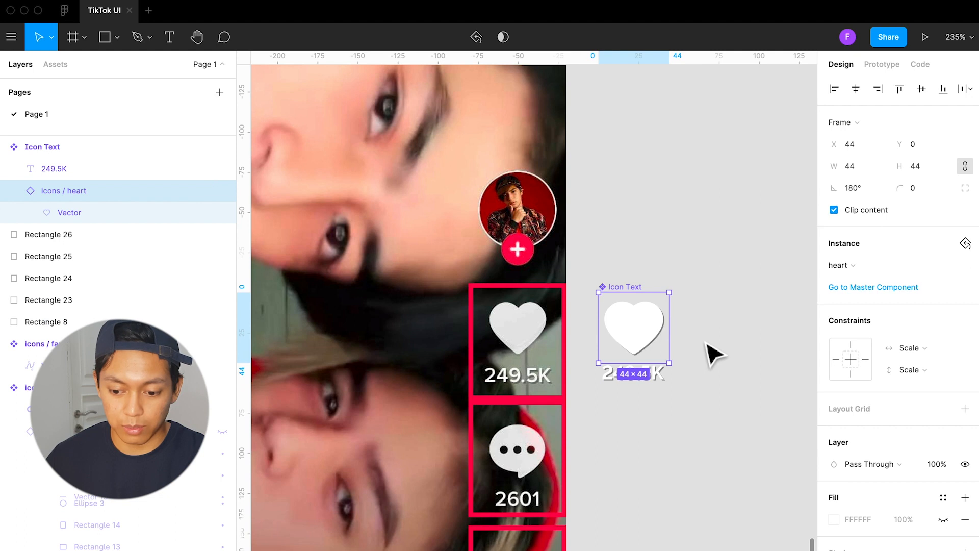
pyautogui.click(677, 335)
pyautogui.click(635, 295)
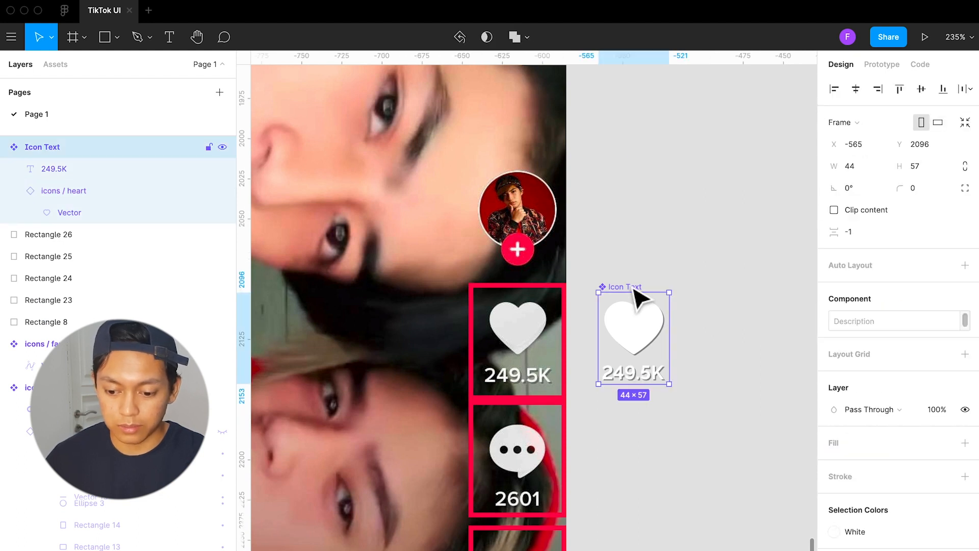
pyautogui.click(734, 373)
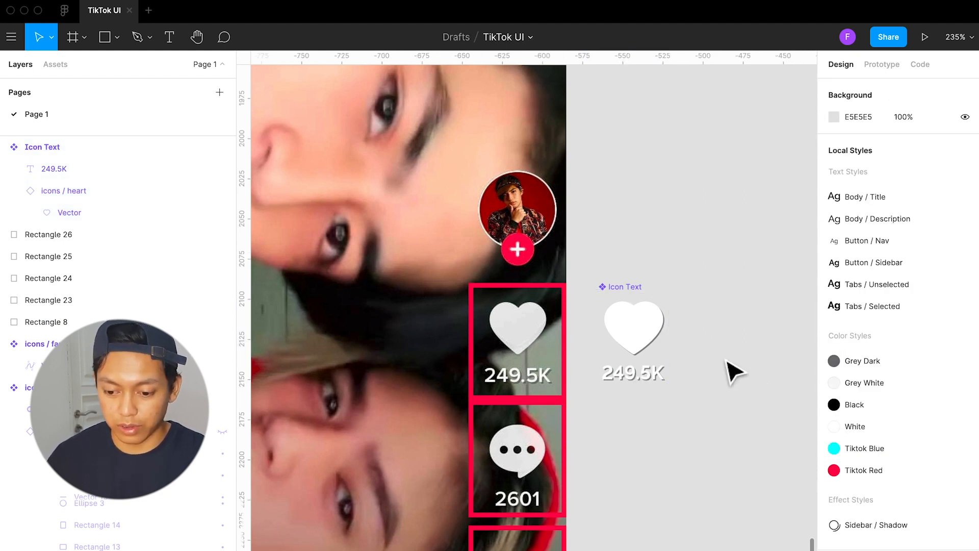
# Move the Icon Text component closer to the framed heart reference, at X -572 and Y 2098
pyautogui.click(635, 301)
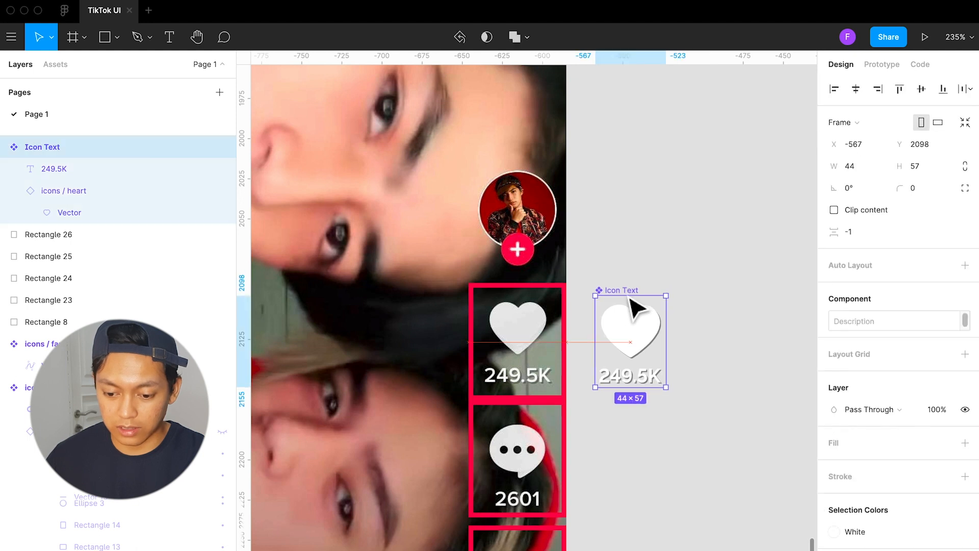
pyautogui.click(703, 361)
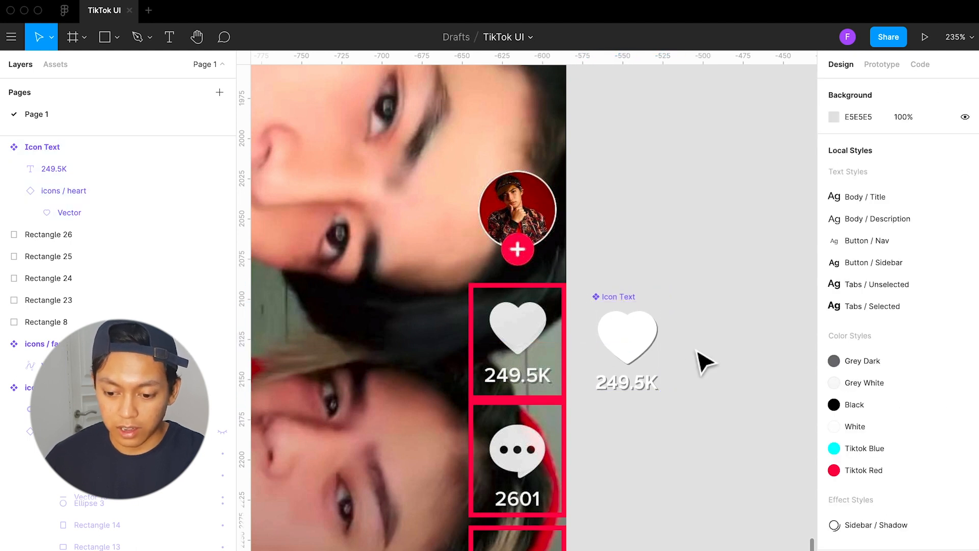
pyautogui.click(633, 316)
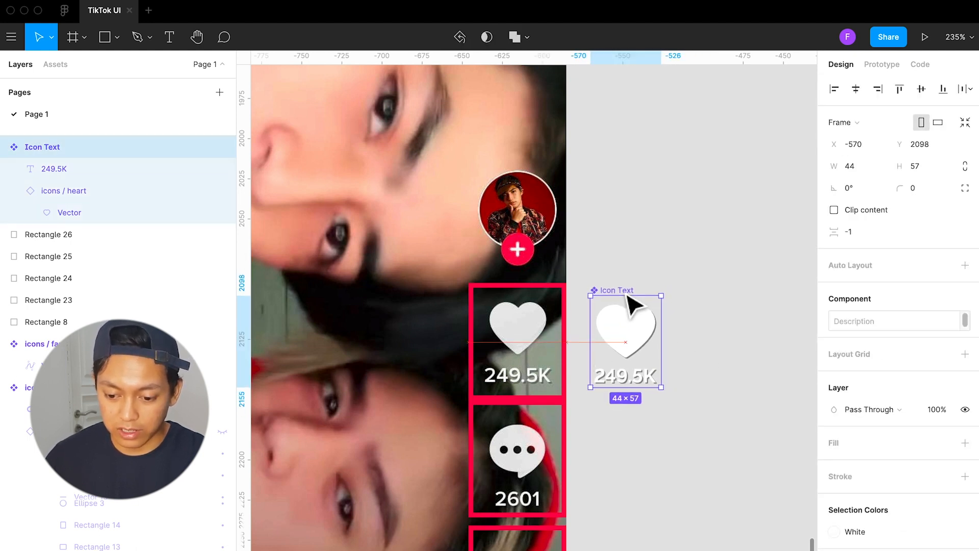
pyautogui.moveTo(633, 304); pyautogui.dragTo(630, 304)
pyautogui.hscroll(3, 696, 355)
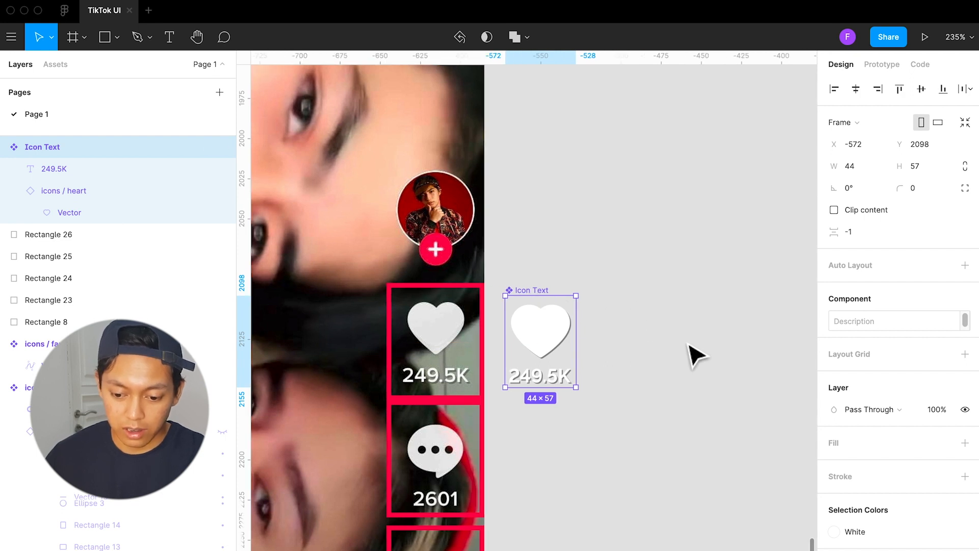
# Duplicate the Icon Text component as an instance beside it, at X -515 and Y 2098
pyautogui.keyDown('alt'); pyautogui.moveTo(564, 343); pyautogui.dragTo(646, 329); pyautogui.keyUp('alt')
pyautogui.click(722, 386)
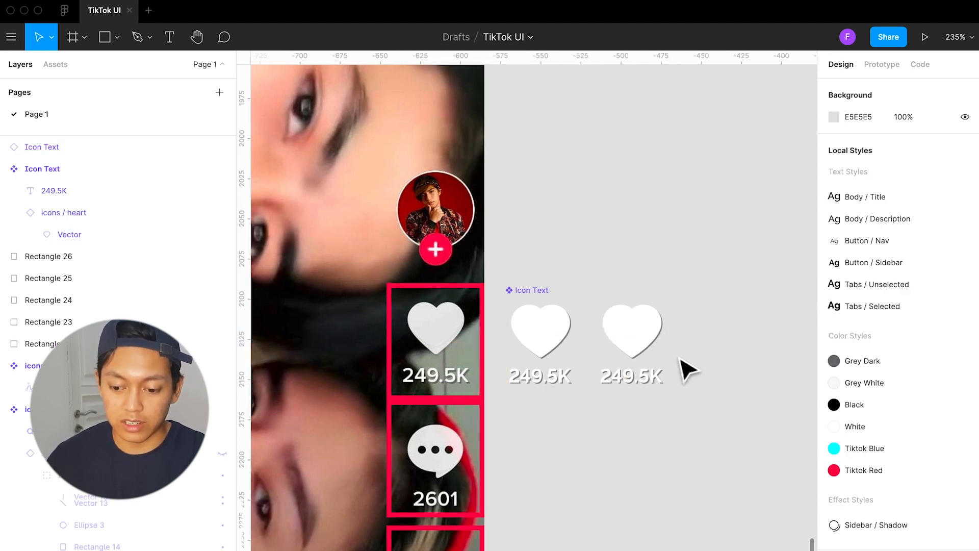
pyautogui.click(653, 334)
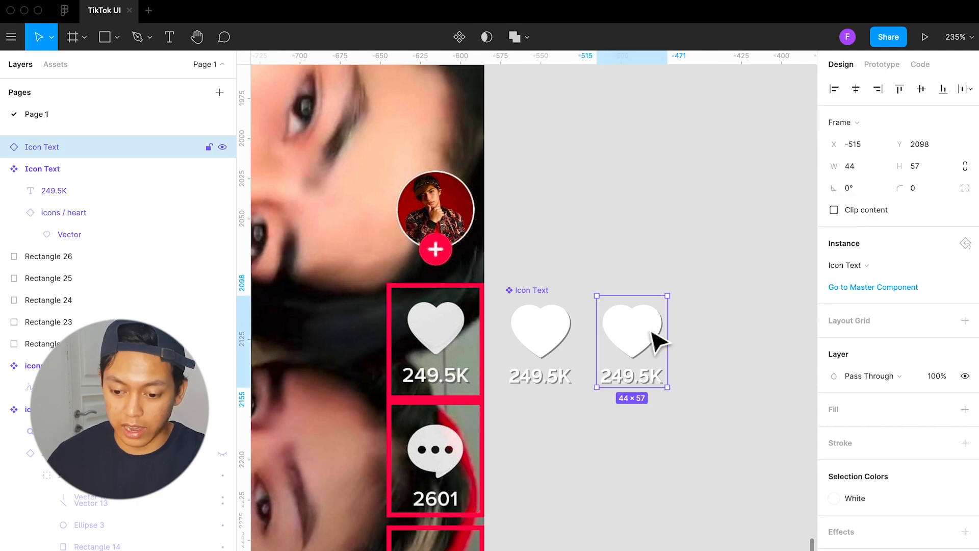
pyautogui.doubleClick(653, 334)
pyautogui.click(874, 262)
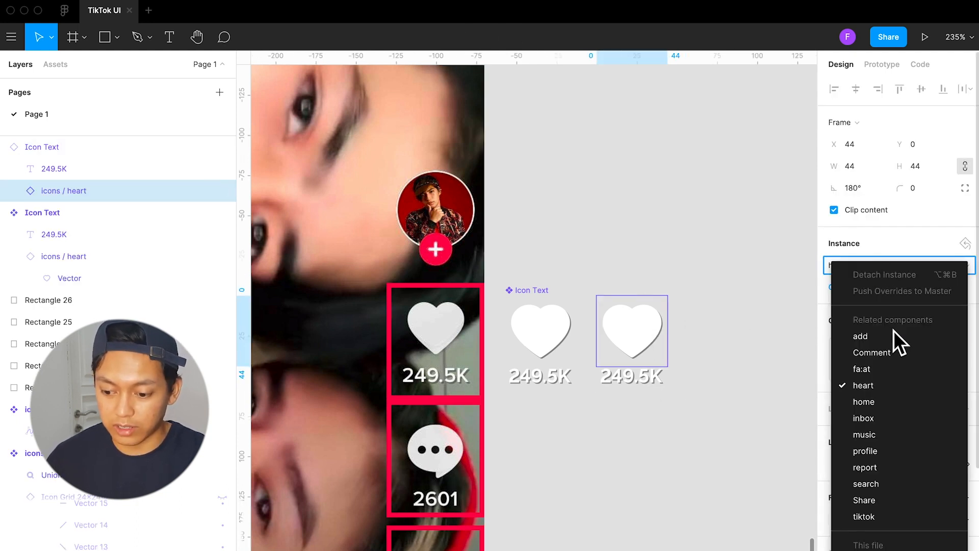
pyautogui.click(754, 296)
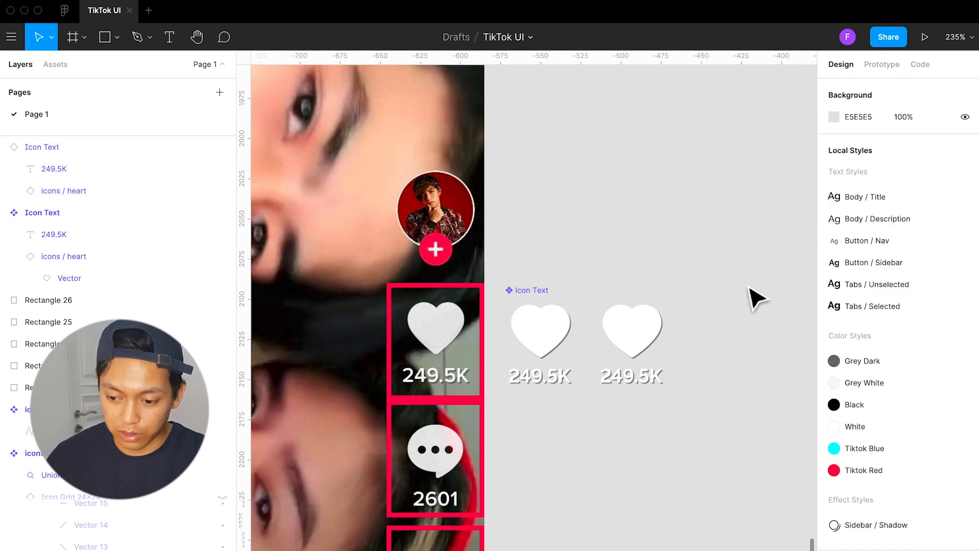
pyautogui.hscroll(-3, 757, 320)
pyautogui.click(744, 339)
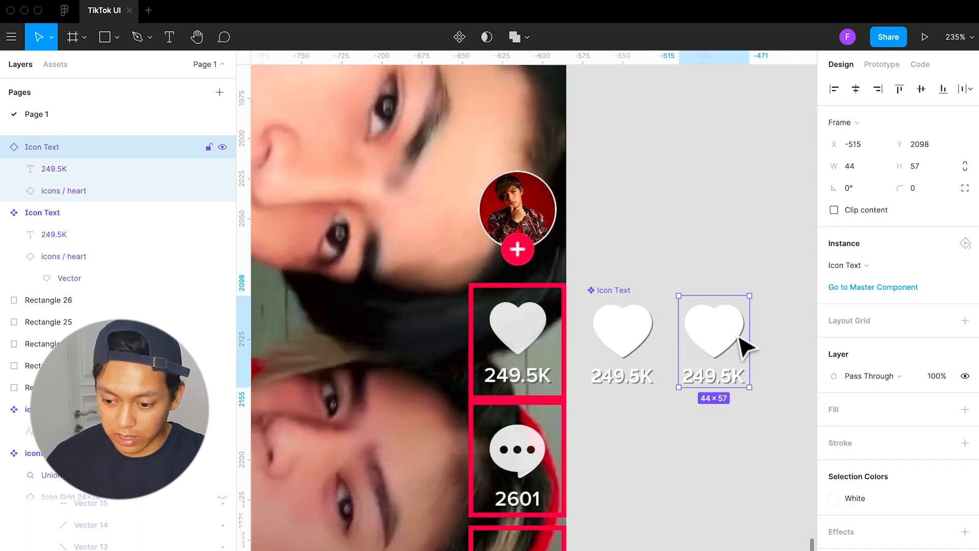
pyautogui.click(879, 262)
pyautogui.click(728, 332)
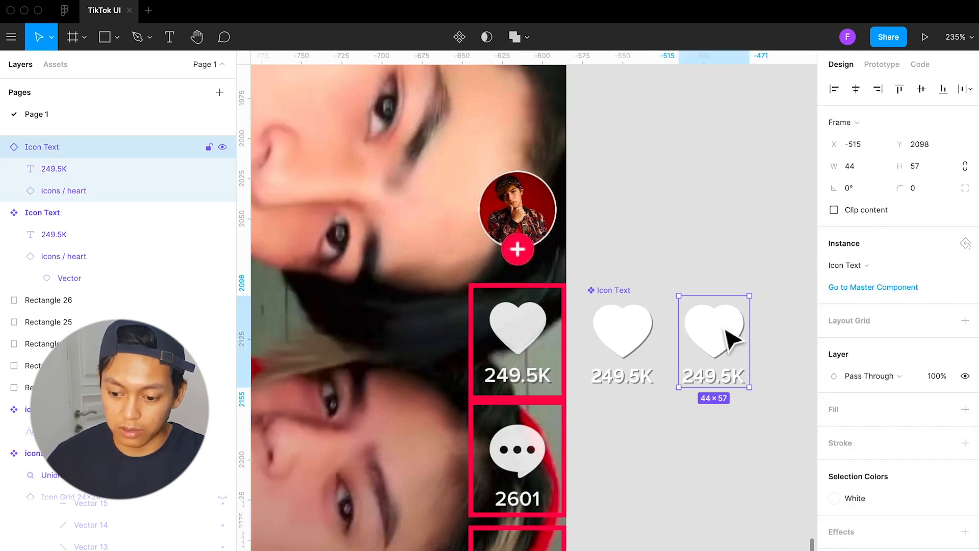
pyautogui.click(728, 332)
pyautogui.click(803, 321)
# Swap the nested heart icon in the copied Icon Text instance for the Comment icon
pyautogui.doubleClick(740, 335)
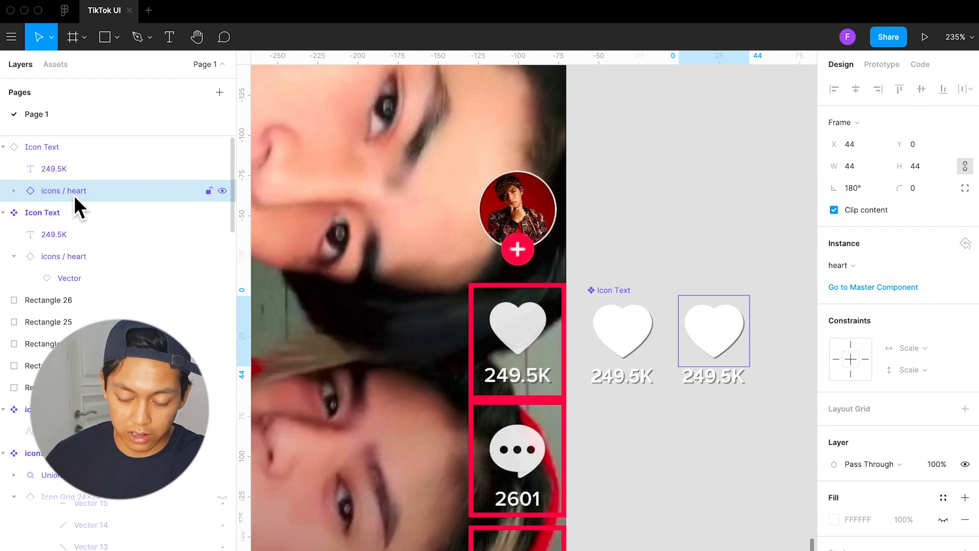
pyautogui.click(873, 263)
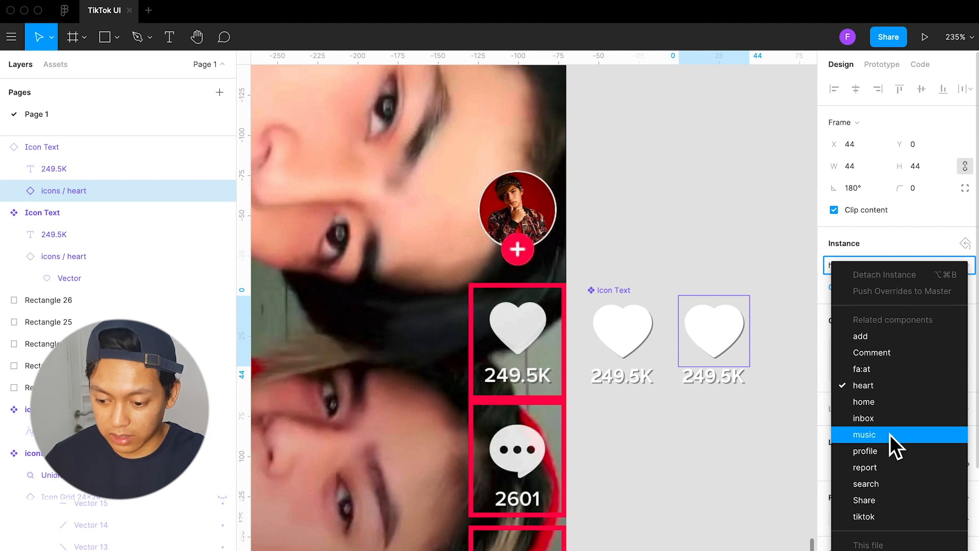
pyautogui.click(894, 356)
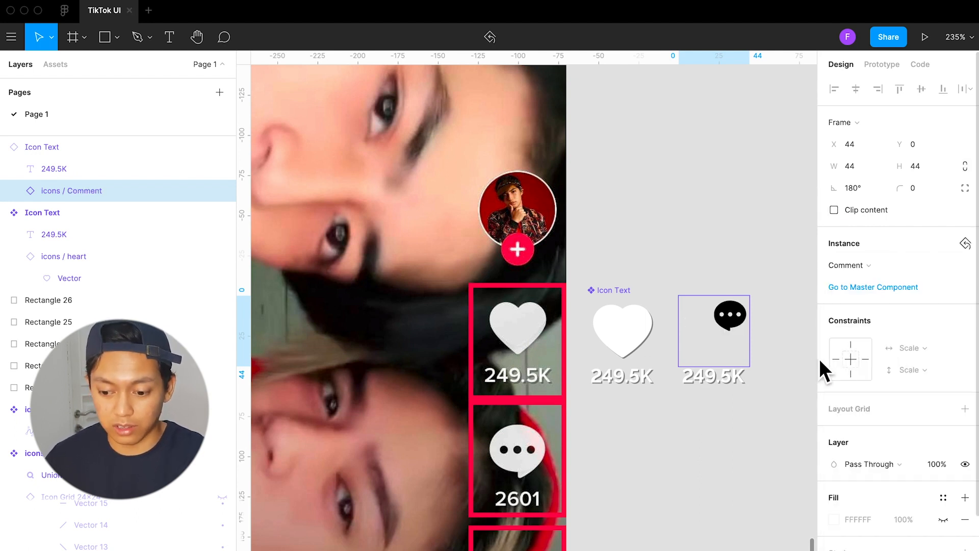
# Examine the nested Comment icon and its Subtract shape inside the copied Icon Text instance
pyautogui.click(780, 357)
pyautogui.doubleClick(740, 322)
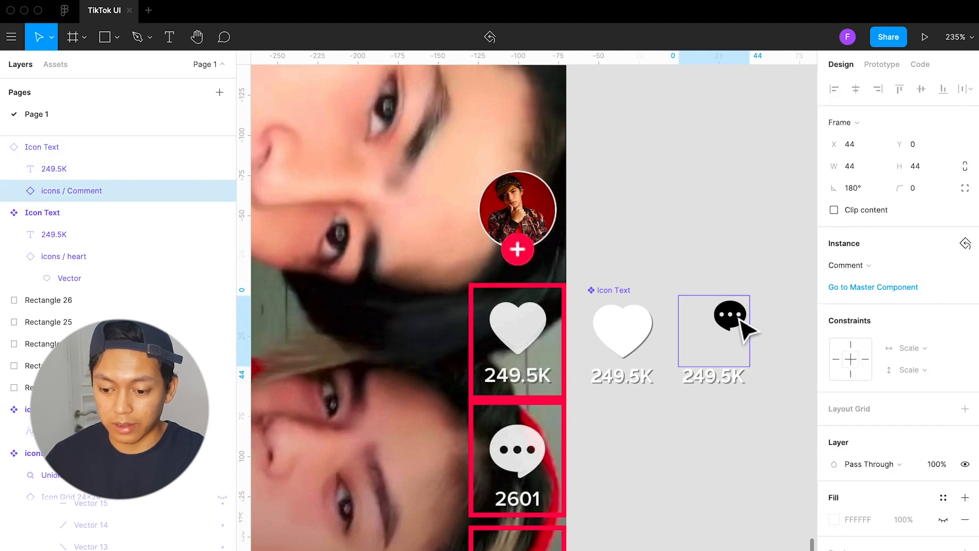
pyautogui.doubleClick(741, 322)
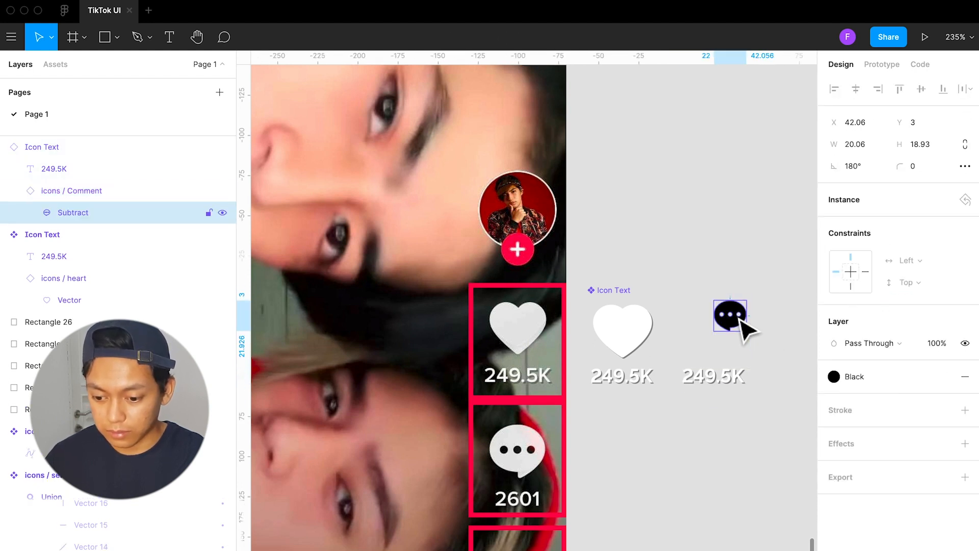
pyautogui.click(730, 343)
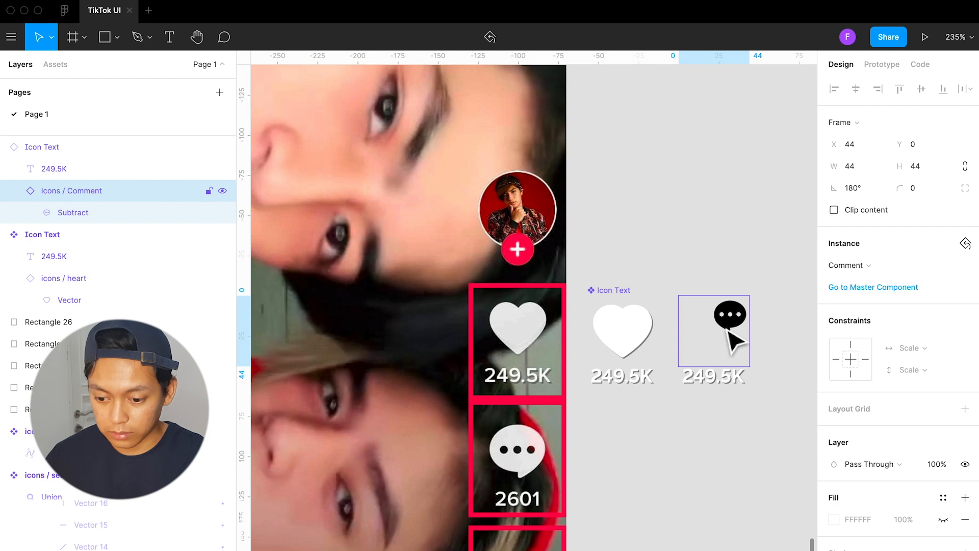
pyautogui.click(760, 377)
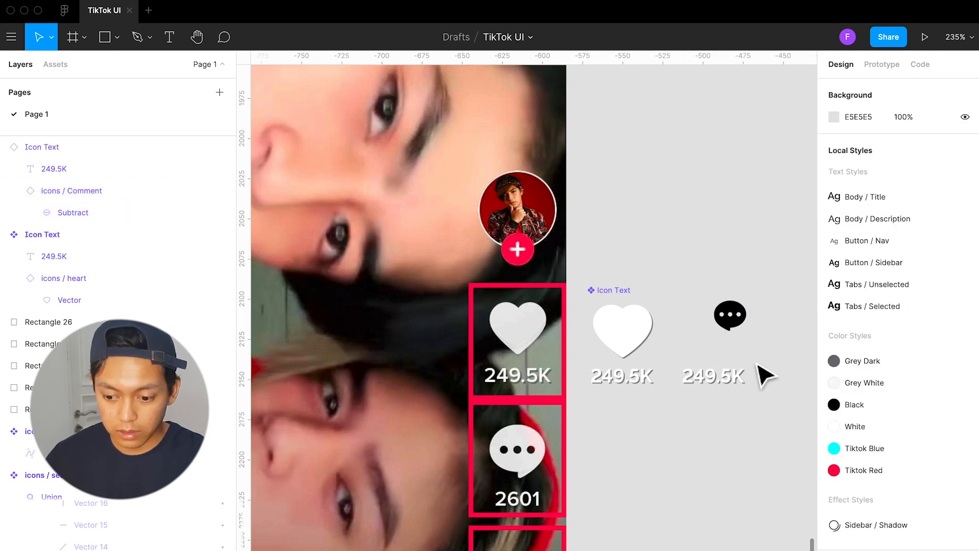
# Go to the master component of the Comment icon nested in the copied Icon Text instance
pyautogui.click(731, 322)
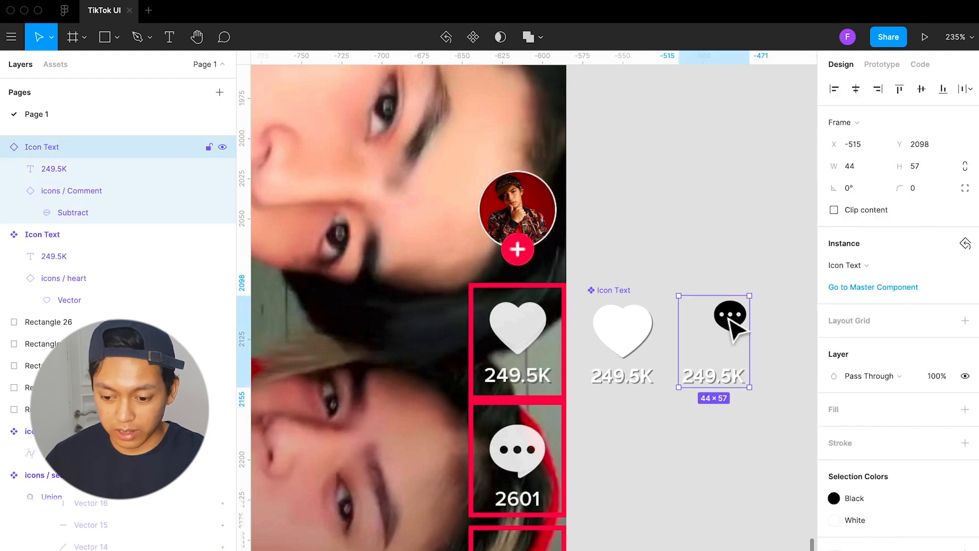
pyautogui.doubleClick(733, 326)
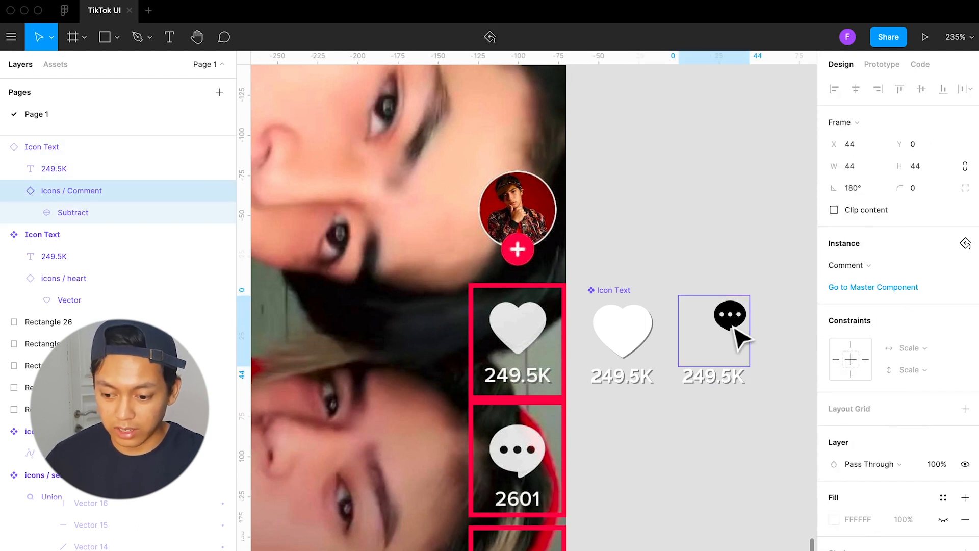
pyautogui.click(850, 286)
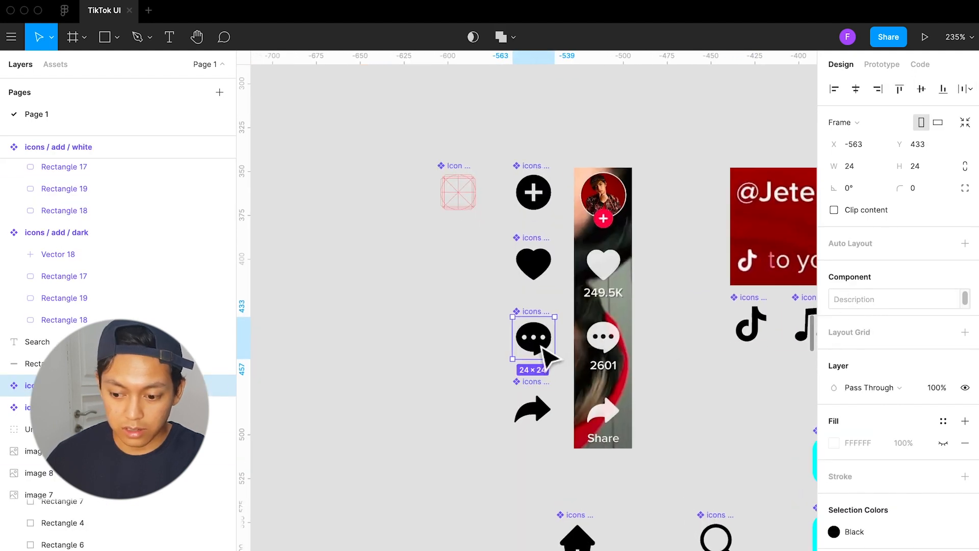
pyautogui.scroll(3, 544, 351)
pyautogui.click(585, 371)
pyautogui.click(553, 345)
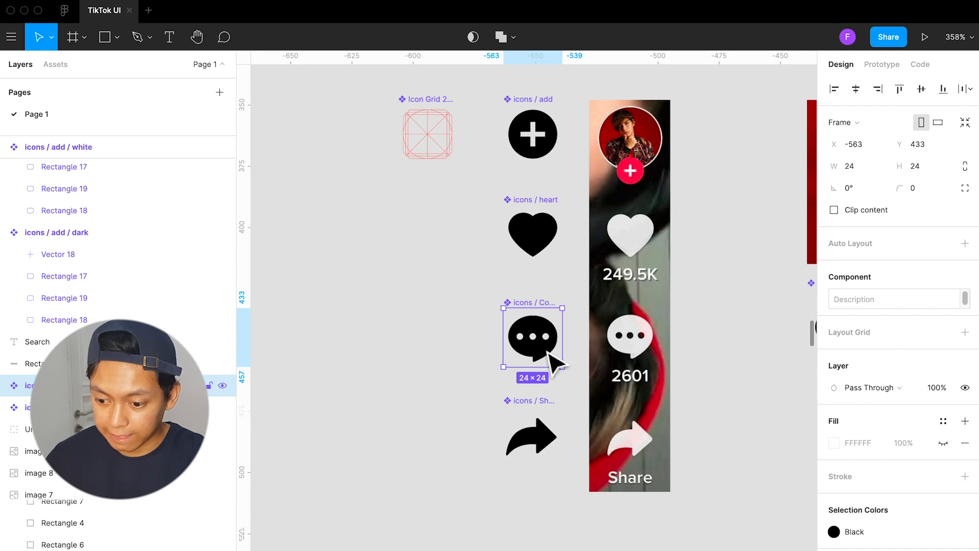
# Set both the horizontal and vertical constraints of the speech bubble shape in the Comment master component to Scale
pyautogui.doubleClick(549, 353)
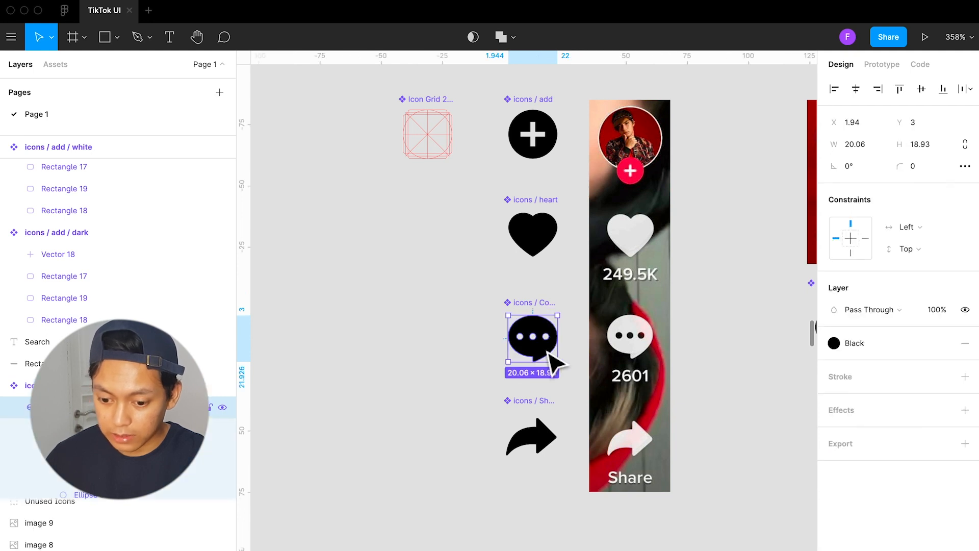
pyautogui.click(577, 370)
pyautogui.click(561, 357)
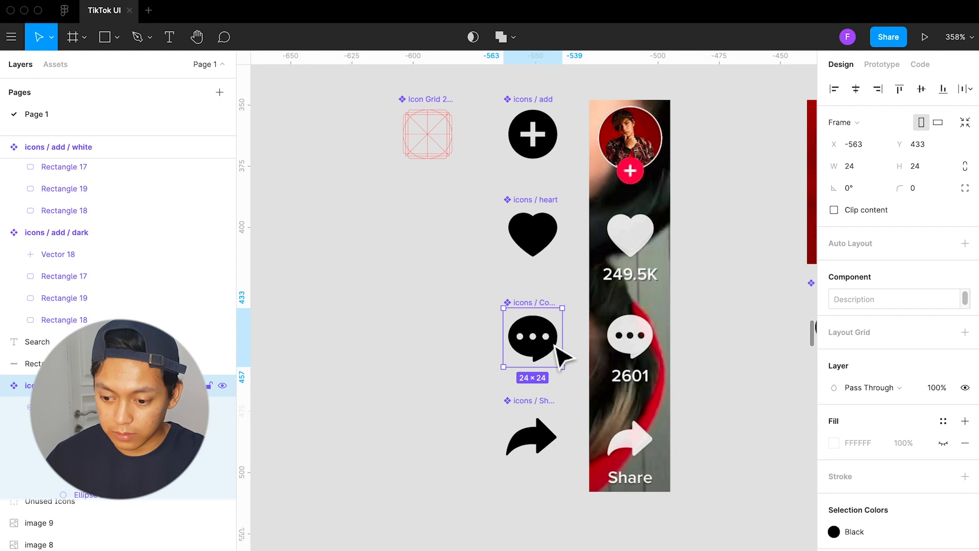
pyautogui.doubleClick(556, 347)
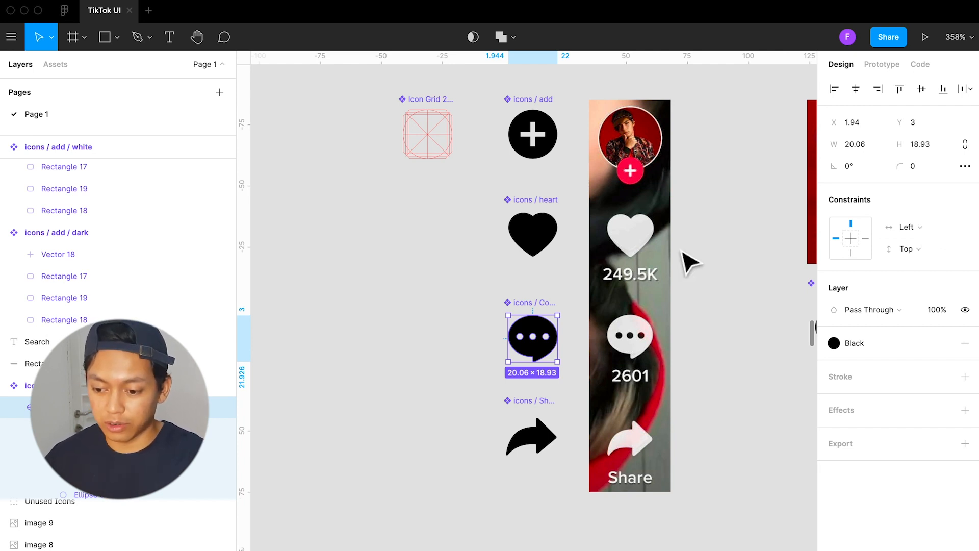
pyautogui.click(929, 231)
pyautogui.click(930, 295)
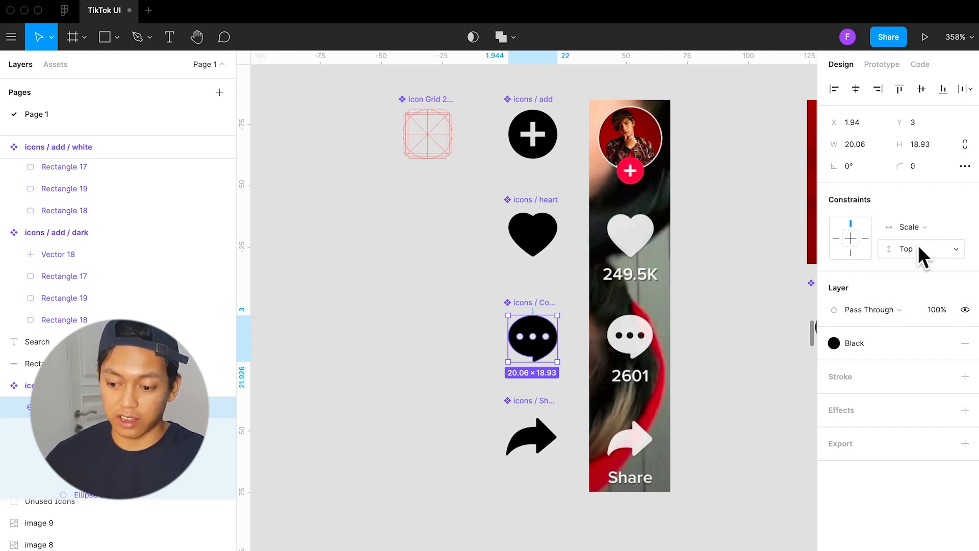
pyautogui.click(913, 249)
pyautogui.click(914, 316)
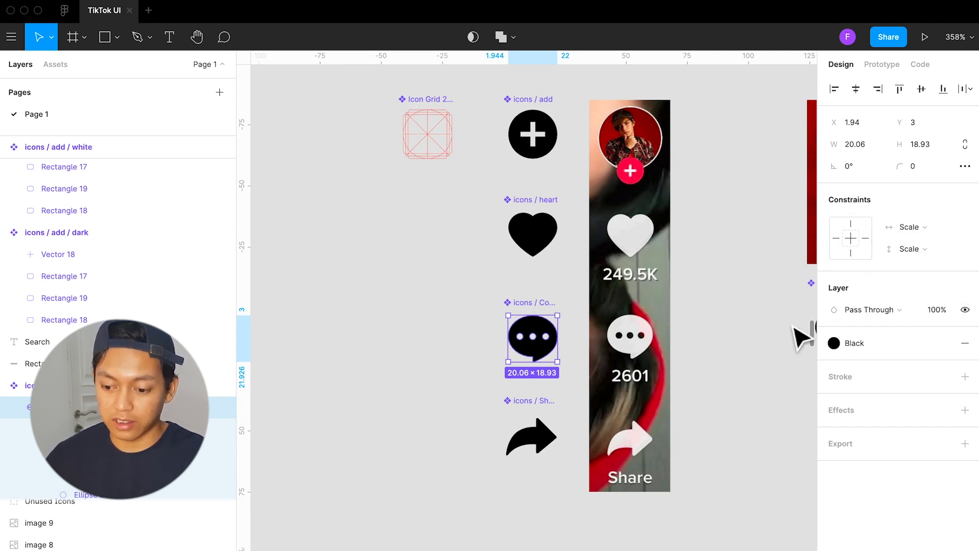
pyautogui.click(750, 332)
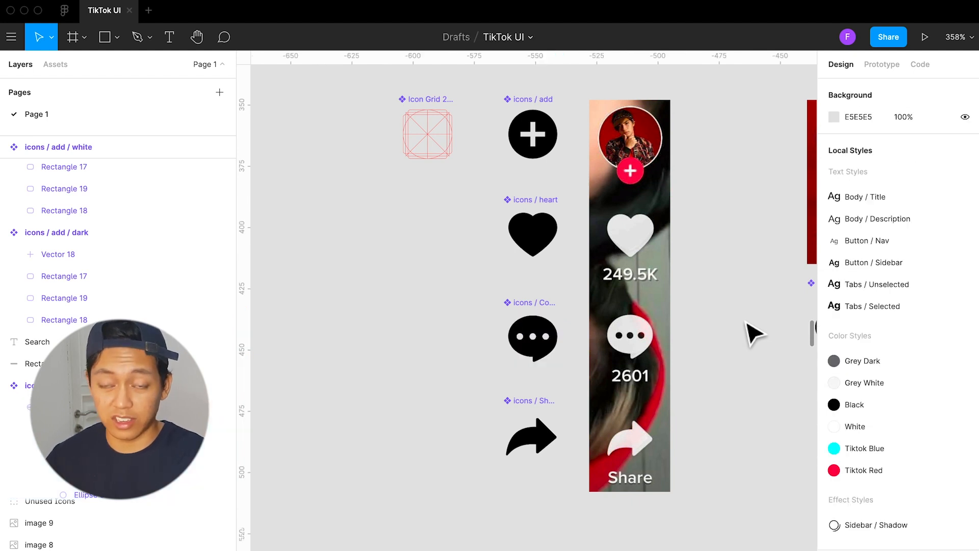
# Flip the nested heart icon in the Icon Text master component so that its rotation becomes 0°
pyautogui.click(530, 329)
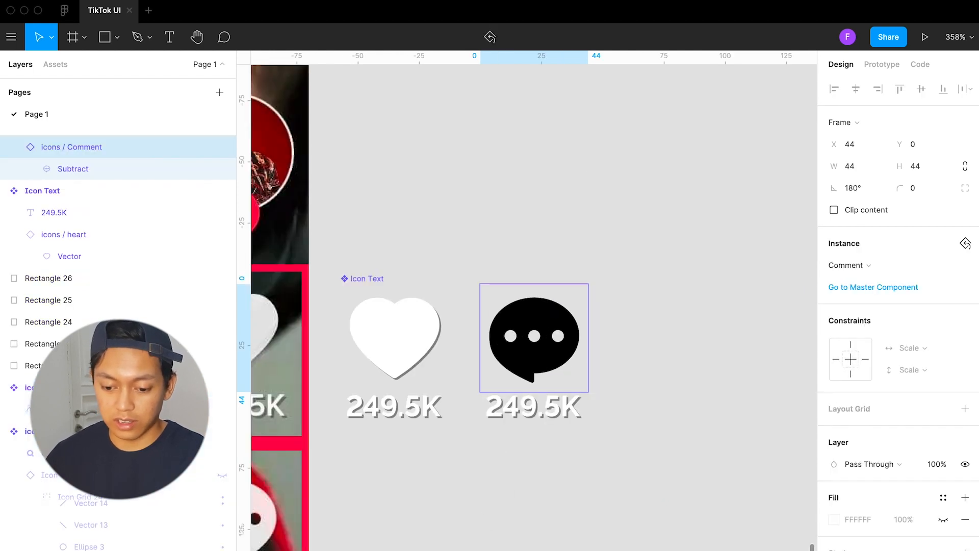
pyautogui.hscroll(-3, 517, 428)
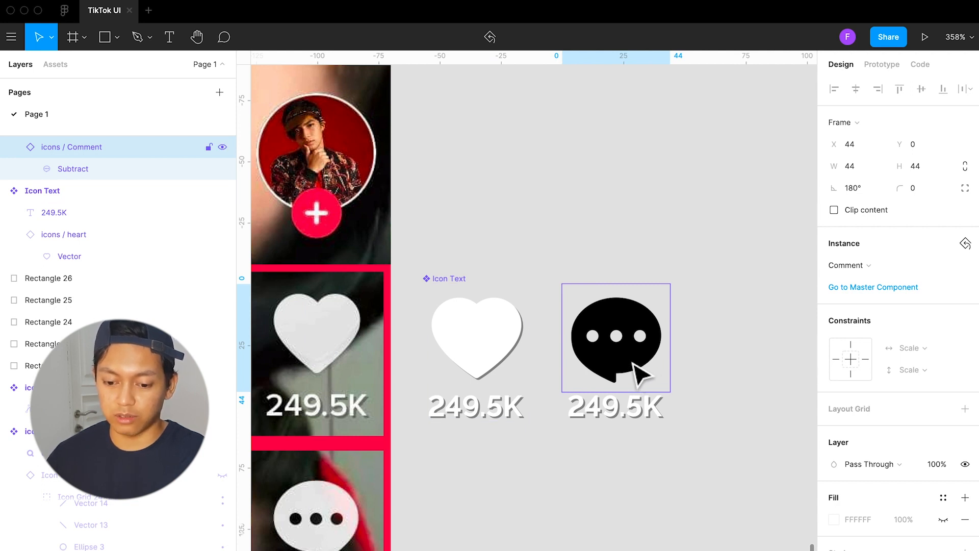
pyautogui.hscroll(-3, 630, 375)
pyautogui.click(587, 350)
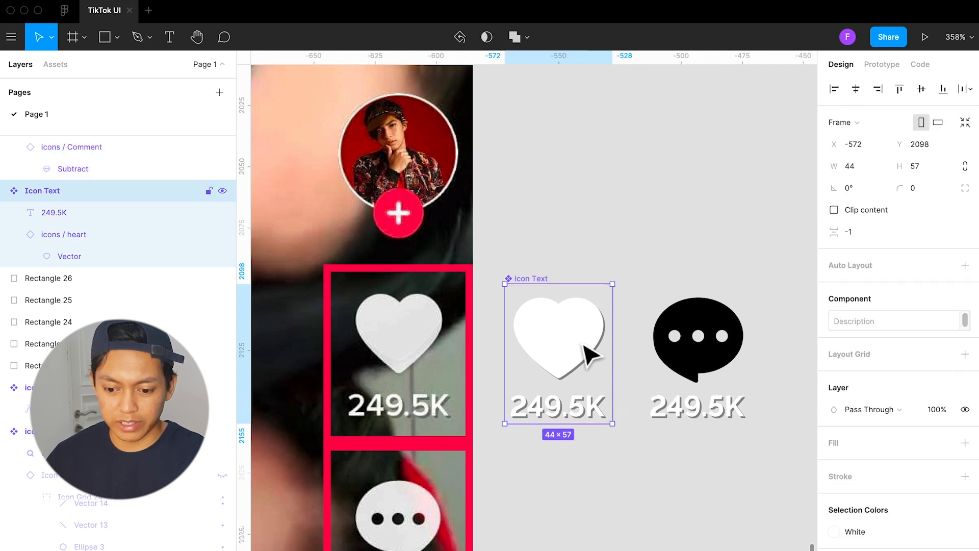
pyautogui.click(587, 350)
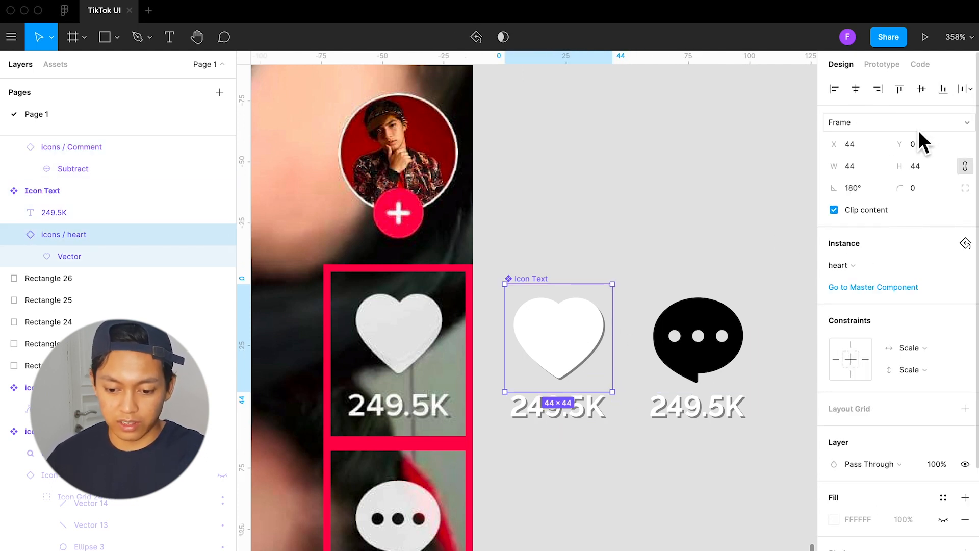
pyautogui.hotkey('shift', 'h')
pyautogui.hotkey('shift', 'h')
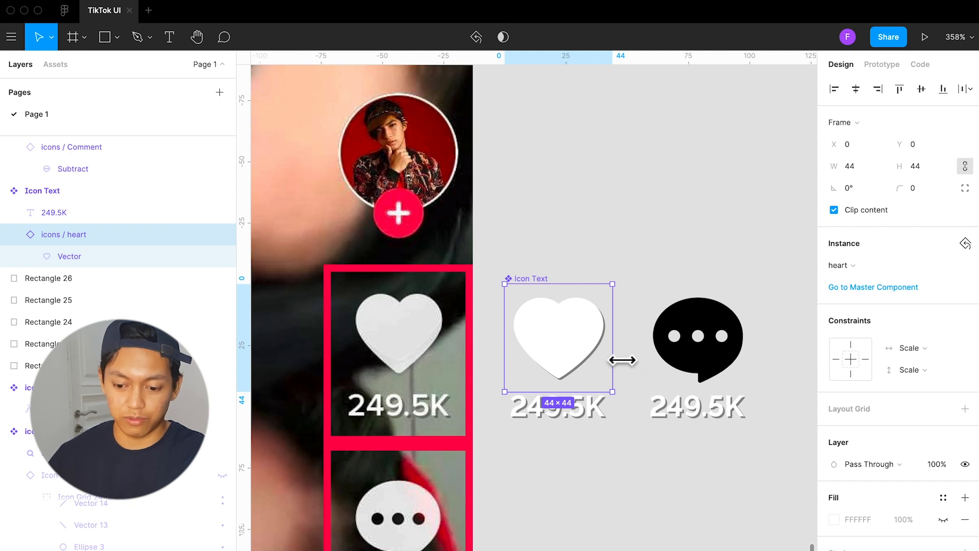
pyautogui.click(681, 447)
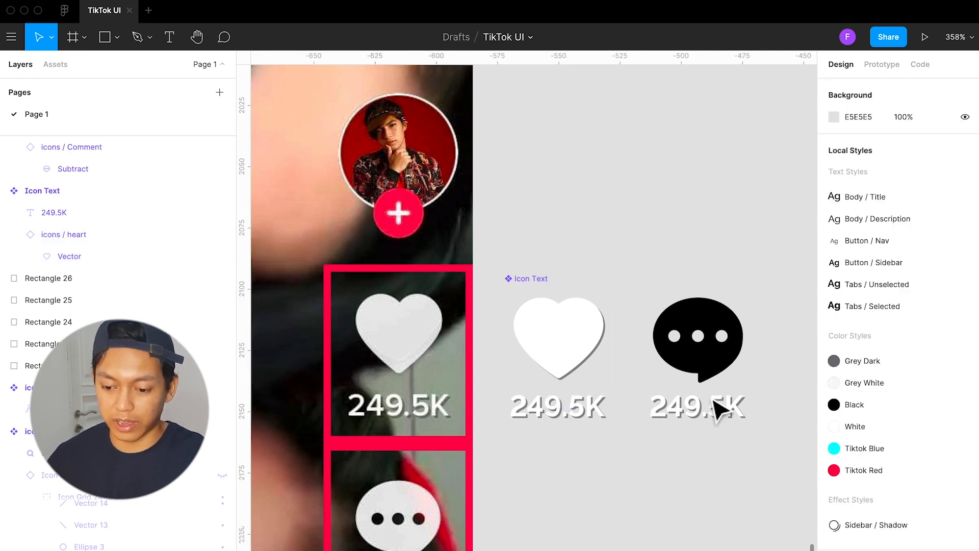
# Apply the White color style to the speech bubble's ellipse and to the remaining Black color in the copied Icon Text instance
pyautogui.keyDown('super'); pyautogui.click(724, 373); pyautogui.keyUp('super')
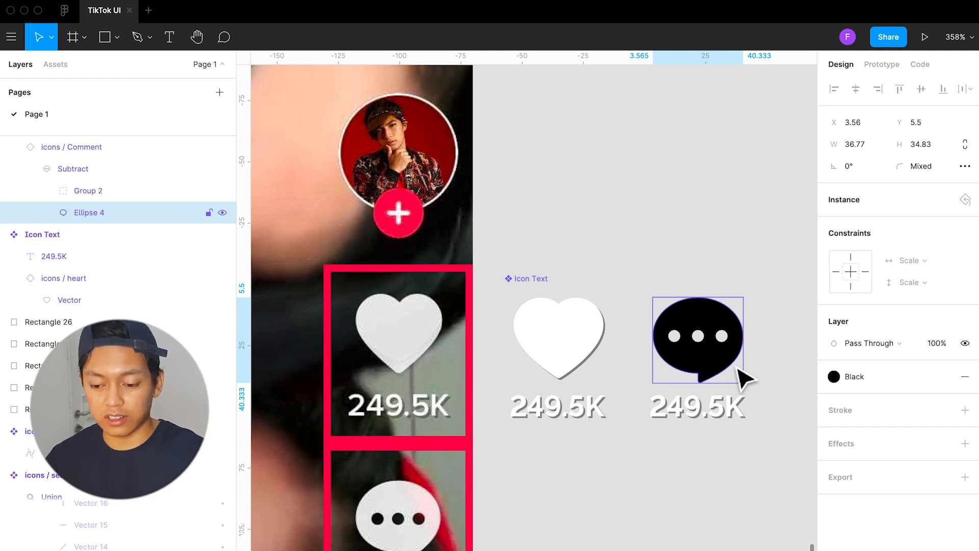
pyautogui.click(889, 378)
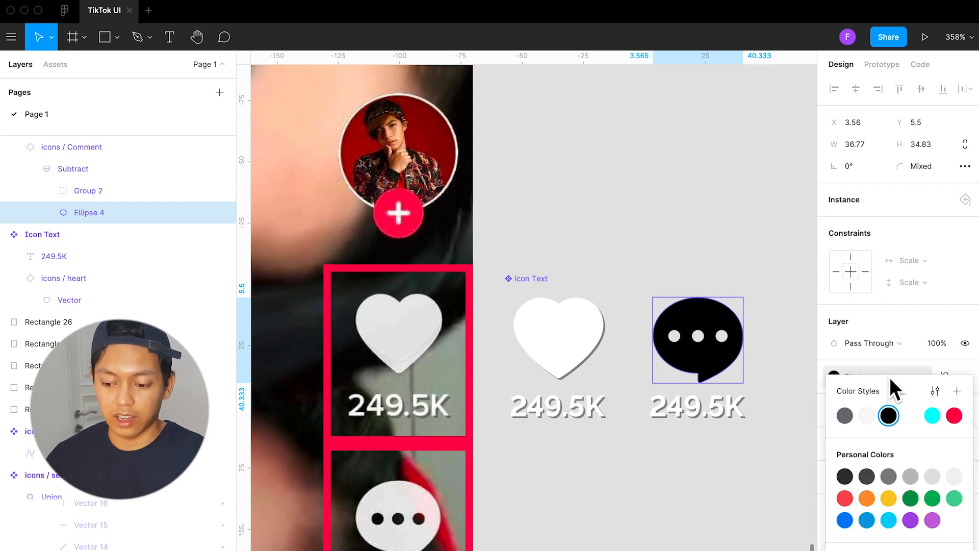
pyautogui.click(910, 414)
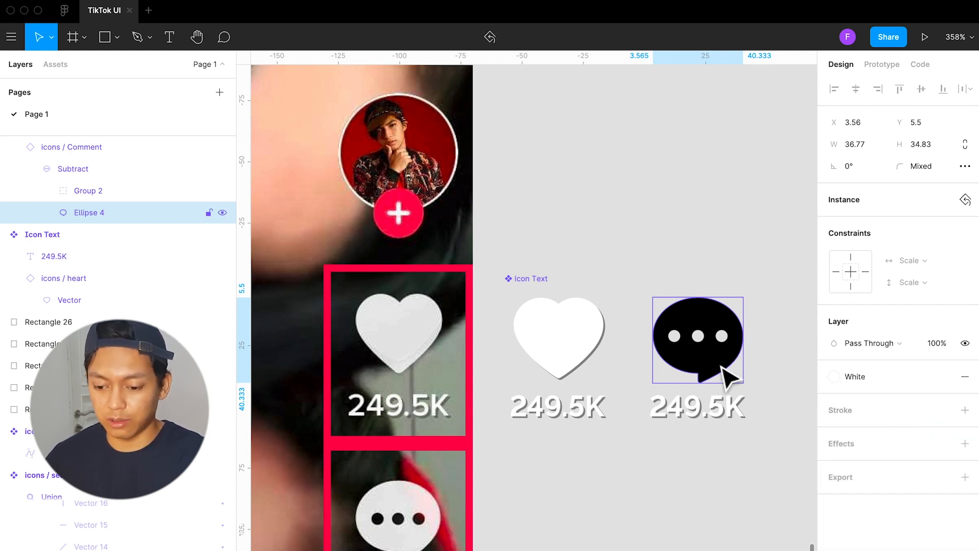
pyautogui.click(769, 375)
pyautogui.click(696, 367)
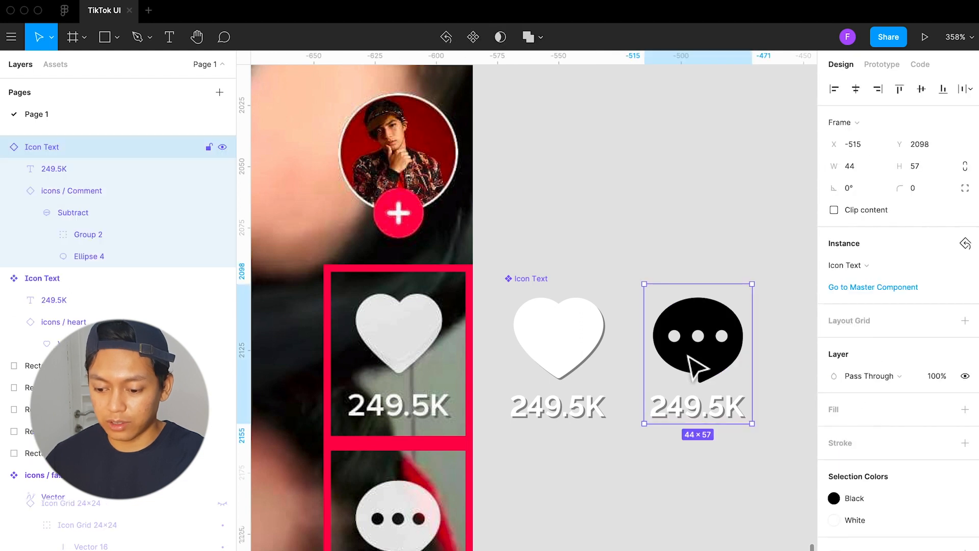
pyautogui.click(890, 502)
pyautogui.click(763, 428)
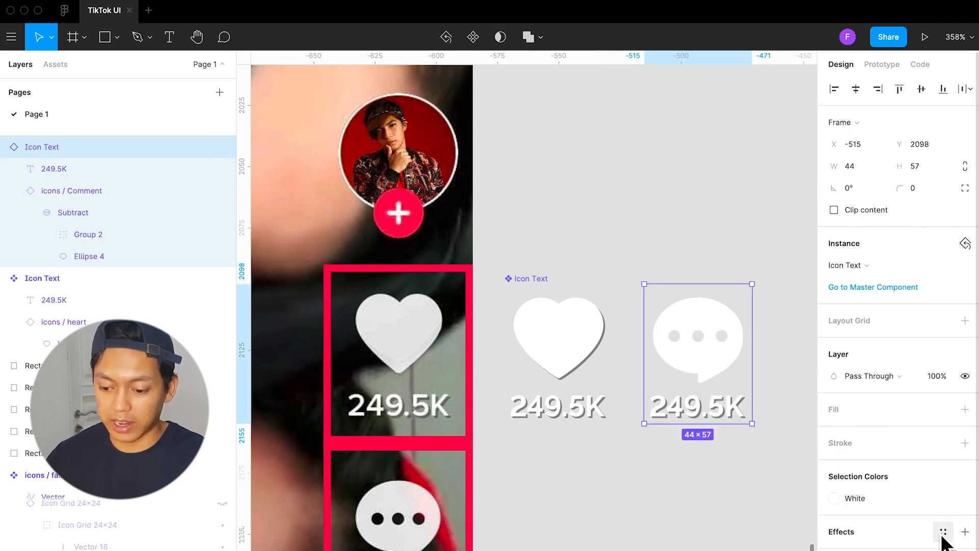
# Remove the Sidebar / Shadow effect from the heart vector and the 249.5K text in the Icon Text master component
pyautogui.keyDown('super'); pyautogui.click(720, 363); pyautogui.keyUp('super')
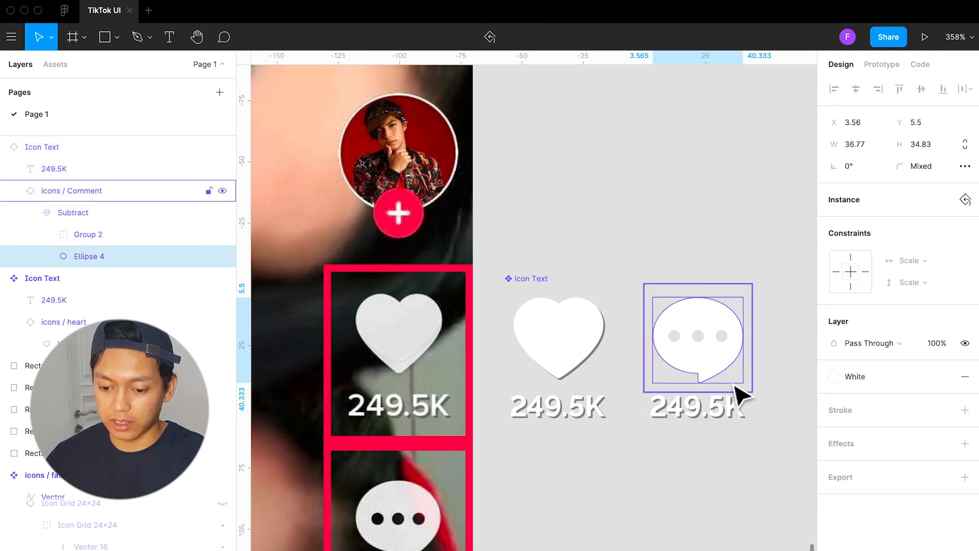
pyautogui.keyDown('super'); pyautogui.click(557, 343); pyautogui.keyUp('super')
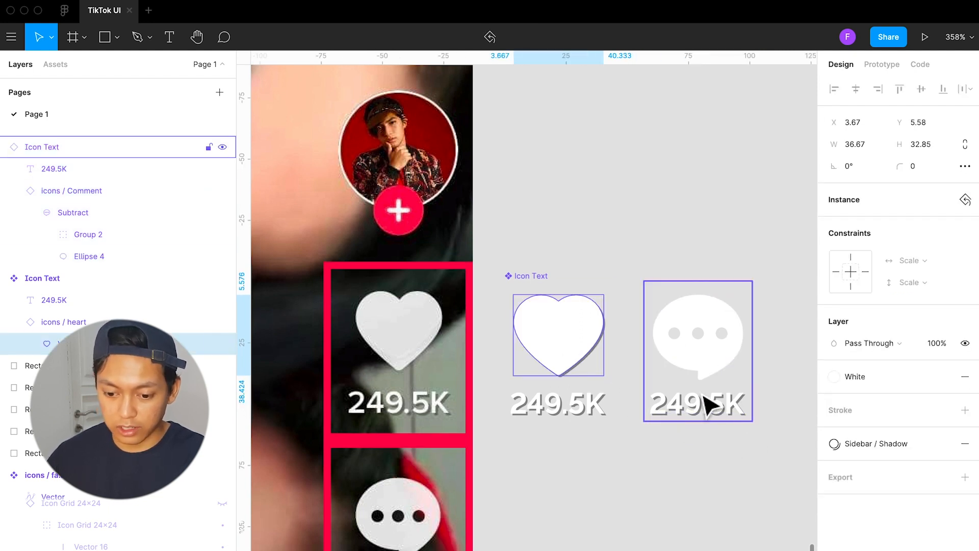
pyautogui.click(965, 445)
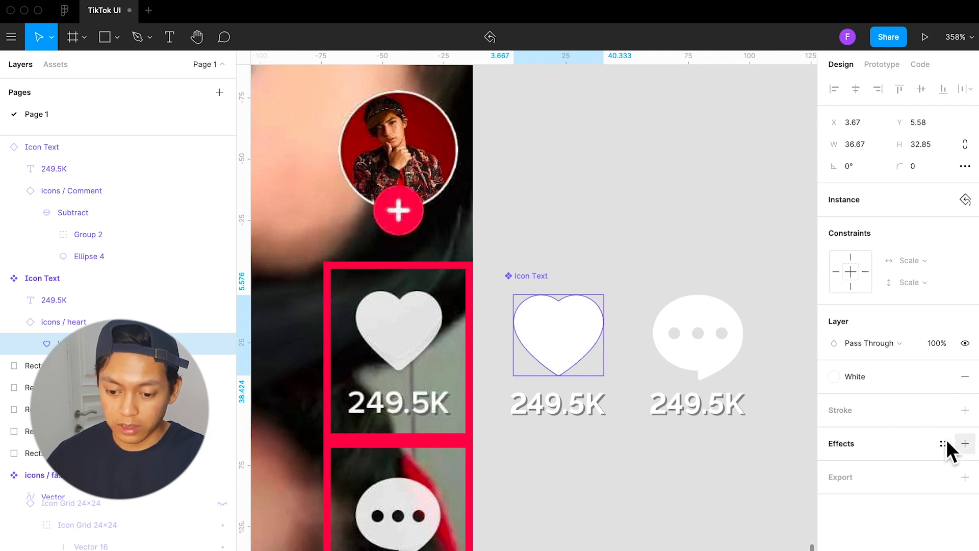
pyautogui.click(581, 416)
pyautogui.click(965, 471)
# Apply the Sidebar / Shadow effect style to the whole Icon Text master component
pyautogui.click(521, 279)
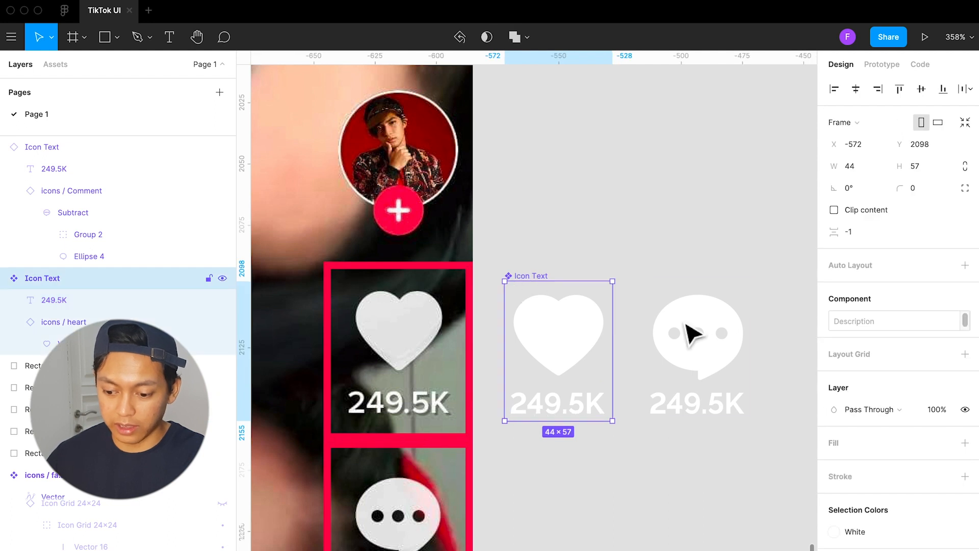
pyautogui.scroll(-1, 888, 482)
pyautogui.moveTo(930, 525)
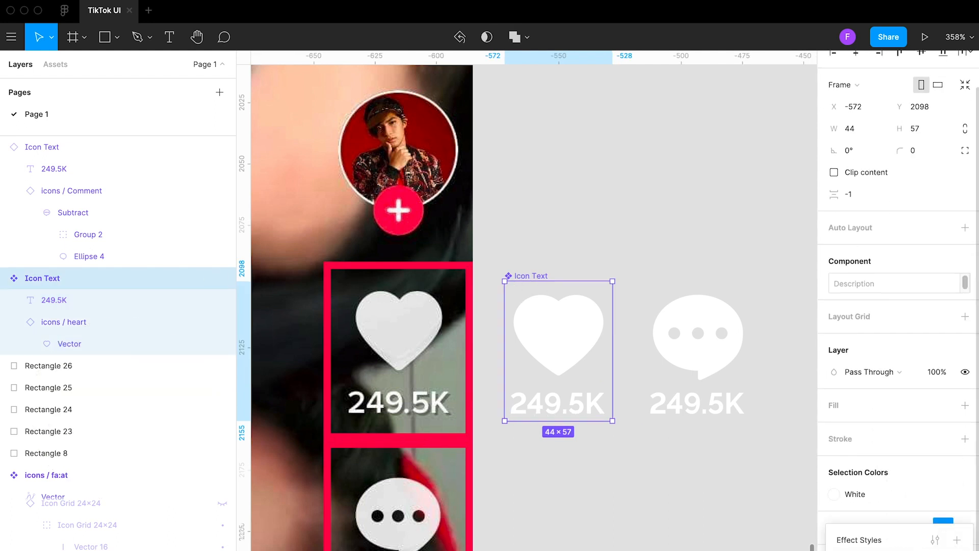
pyautogui.click(867, 550)
pyautogui.click(697, 471)
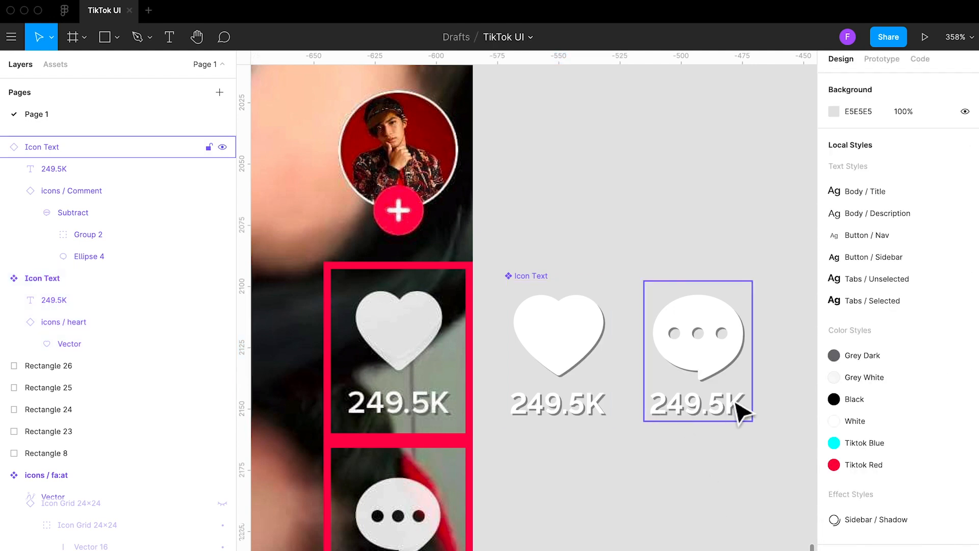
# Move the comment instance away to X -456 and place a new heart Icon Text instance at X -515 beside the master component
pyautogui.scroll(-2, 699, 437)
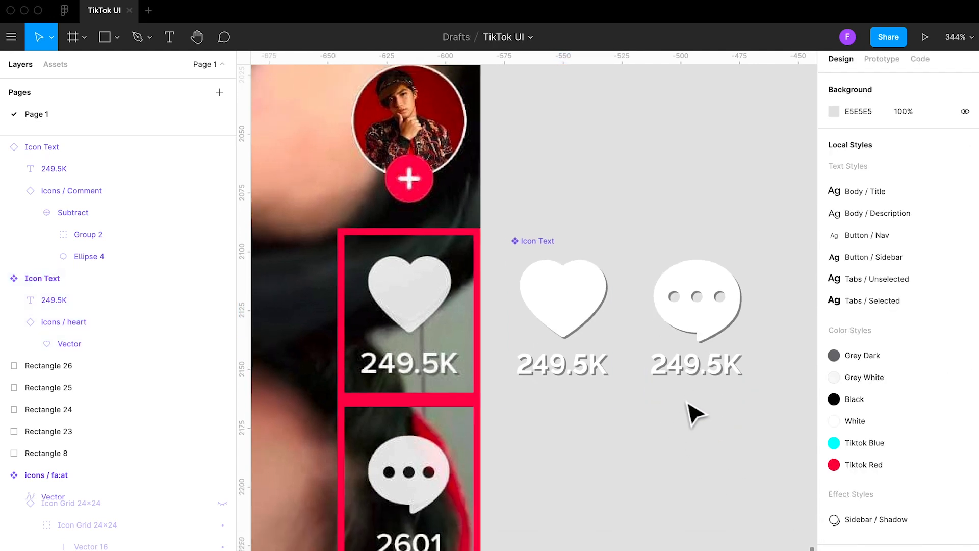
pyautogui.scroll(-1, 689, 404)
pyautogui.scroll(-5, 691, 408)
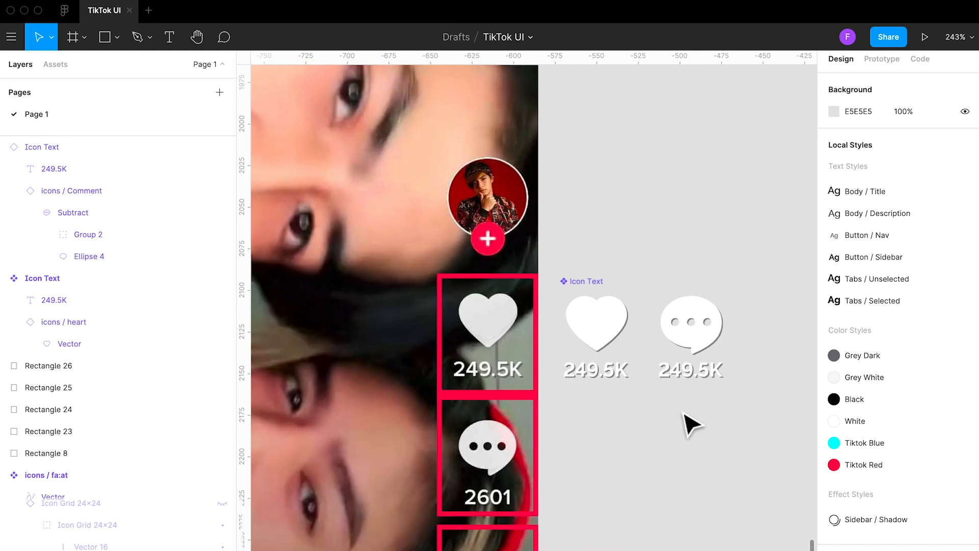
pyautogui.hscroll(3, 681, 423)
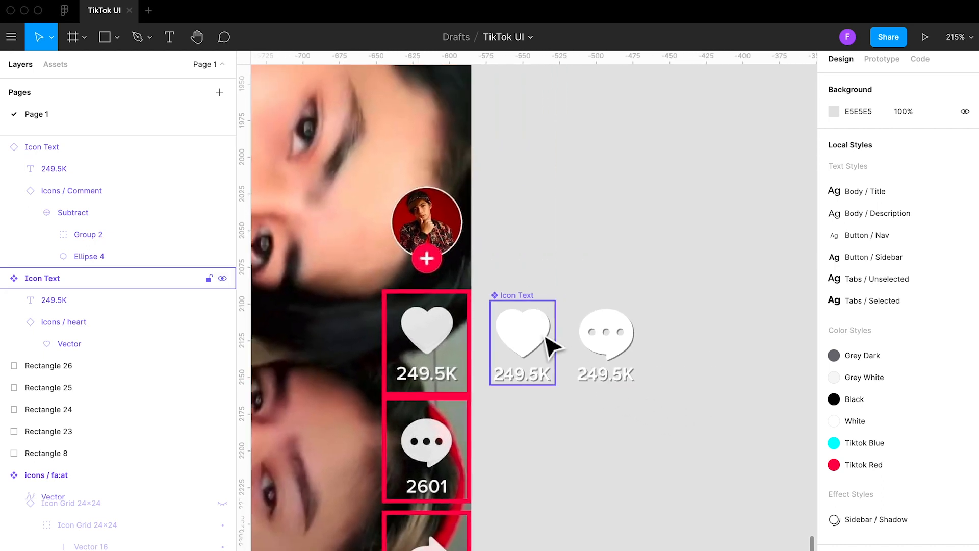
pyautogui.moveTo(632, 343); pyautogui.dragTo(721, 350)
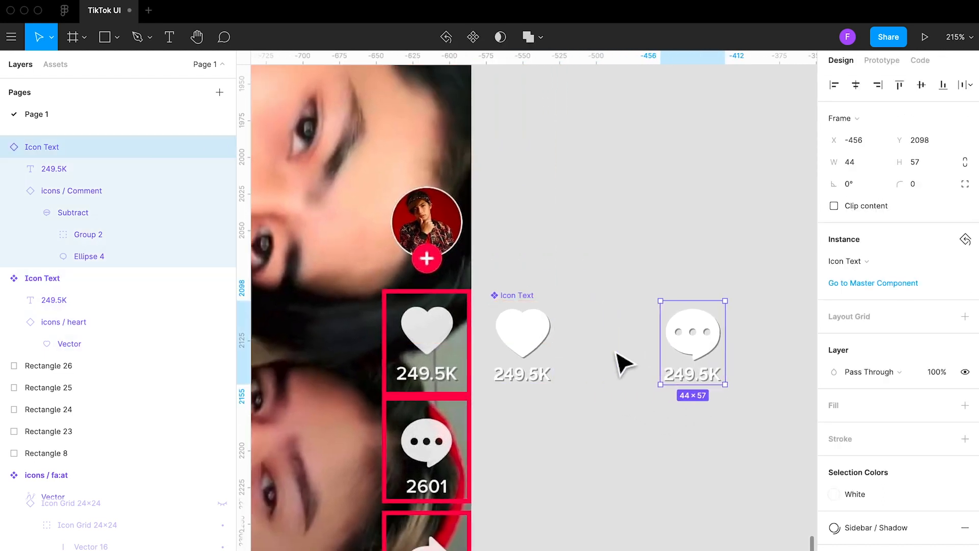
pyautogui.click(554, 352)
pyautogui.moveTo(575, 341); pyautogui.dragTo(610, 340)
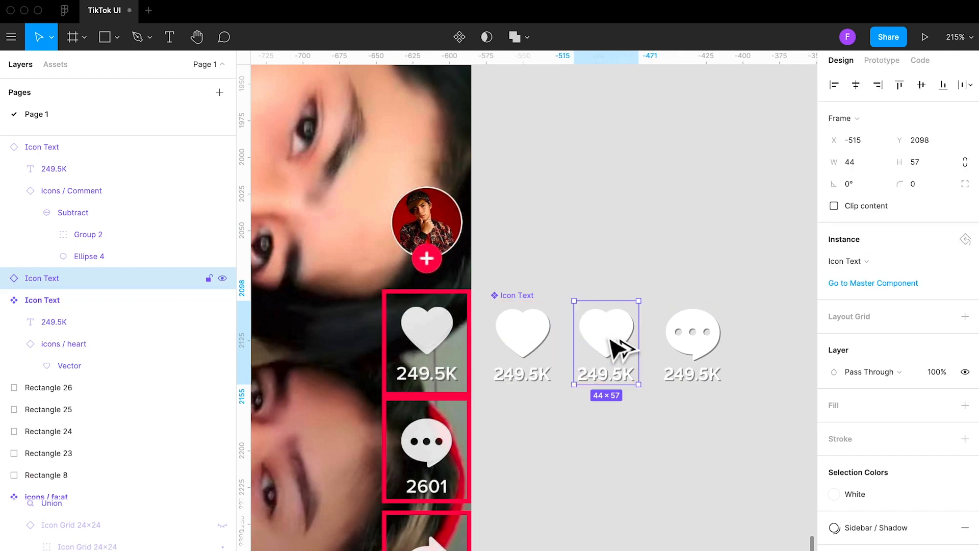
# Change the label text of the comment Icon Text instance to 2601
pyautogui.doubleClick(696, 384)
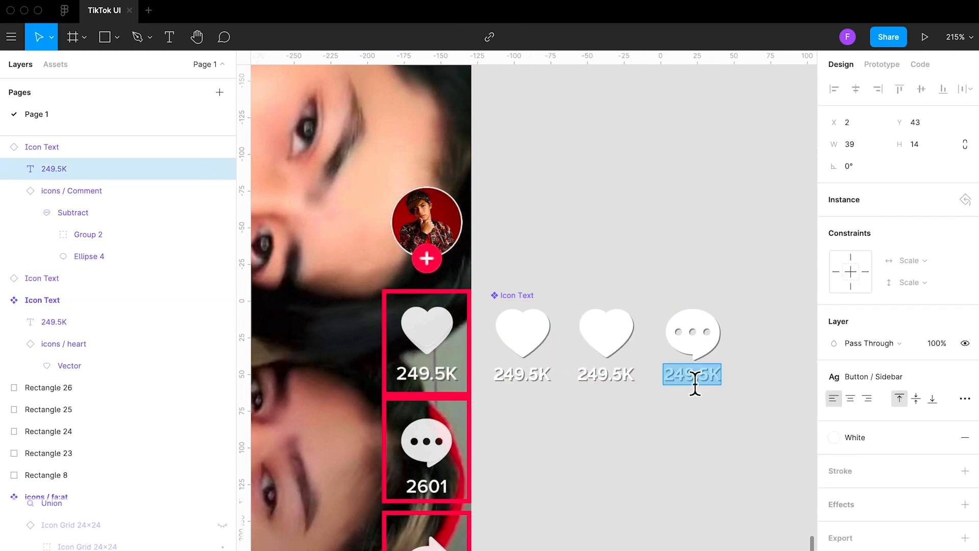
pyautogui.write('2')
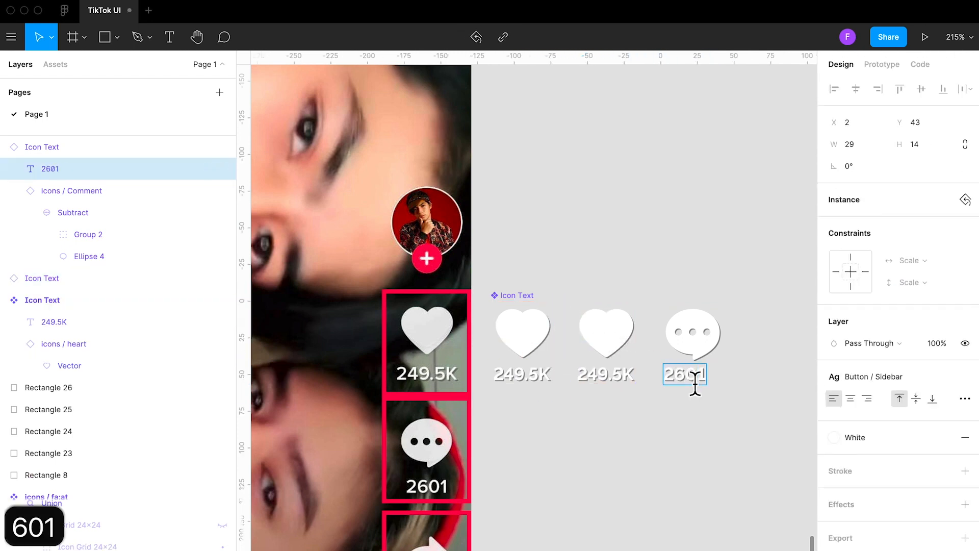
pyautogui.write('601')
pyautogui.click(728, 437)
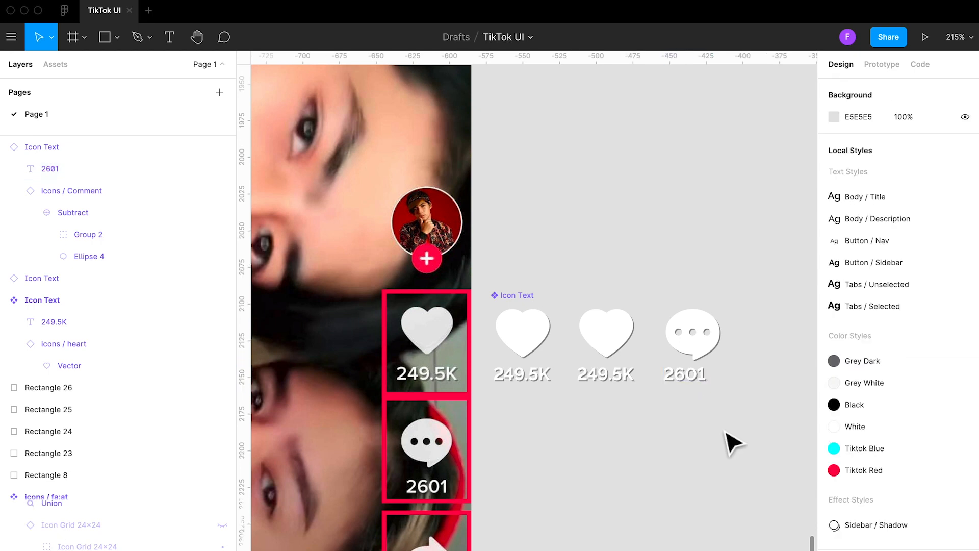
# Center-align the 249.5K label text in the Icon Text master component
pyautogui.click(524, 382)
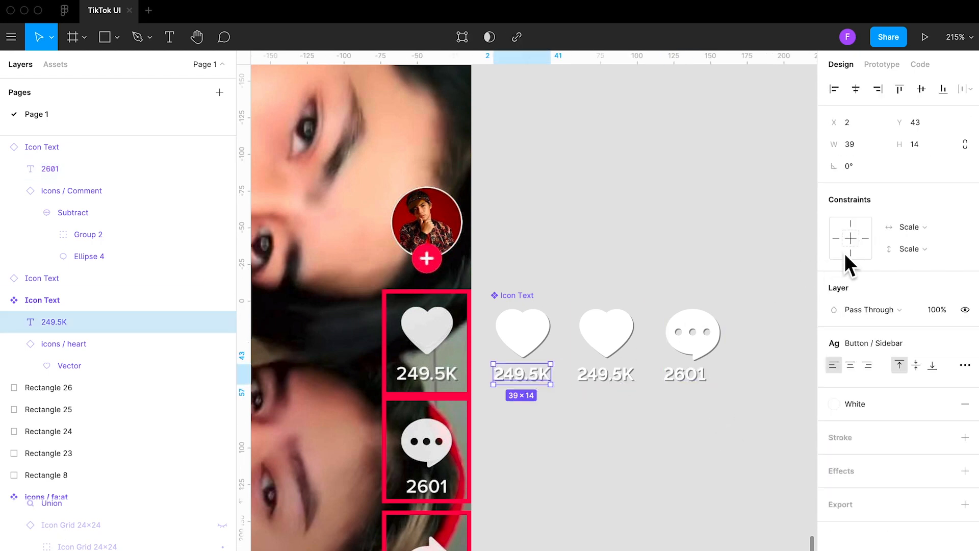
pyautogui.click(852, 366)
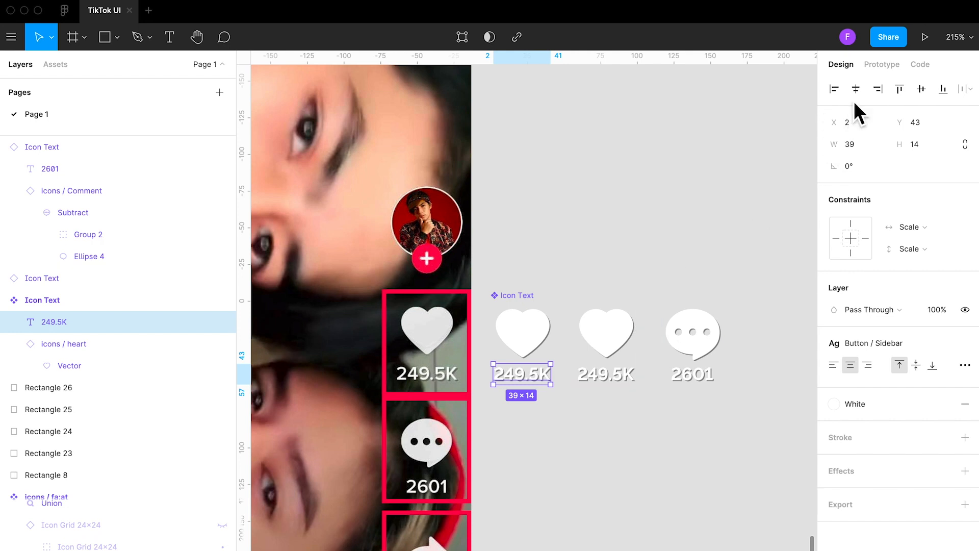
pyautogui.click(704, 414)
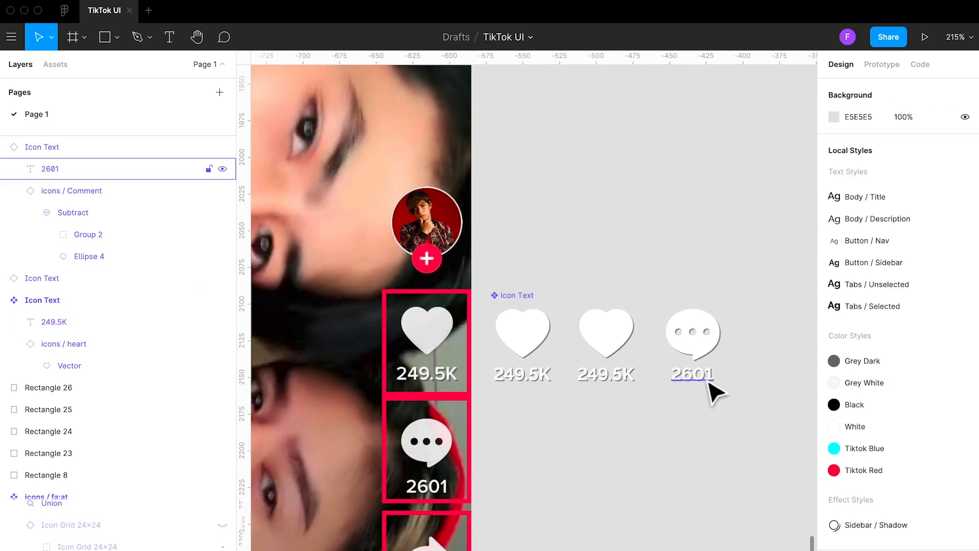
# Duplicate the 2601 comment instance next to the original and swap the nested Comment icon in the copy
pyautogui.moveTo(704, 343); pyautogui.dragTo(767, 346)
pyautogui.click(767, 408)
pyautogui.click(770, 339)
pyautogui.doubleClick(770, 338)
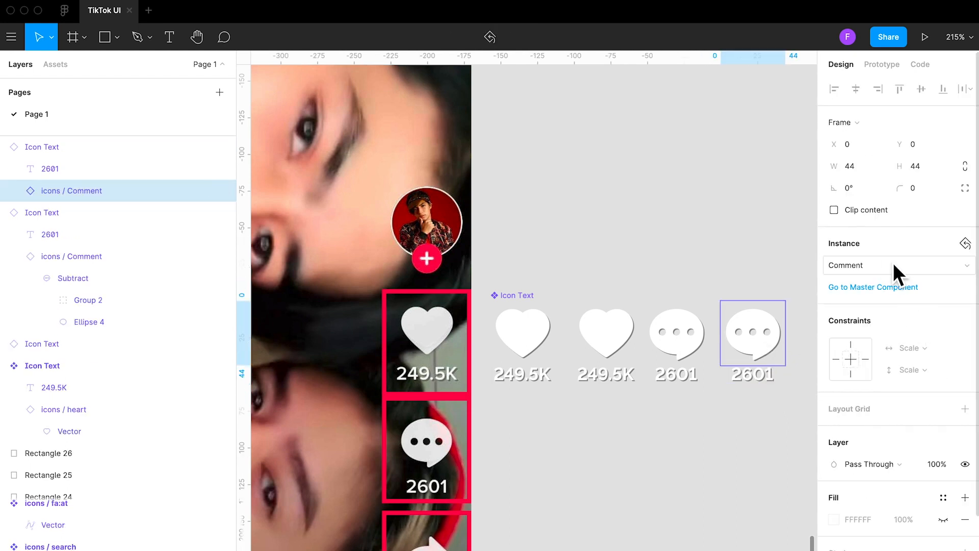
pyautogui.click(879, 259)
pyautogui.click(890, 500)
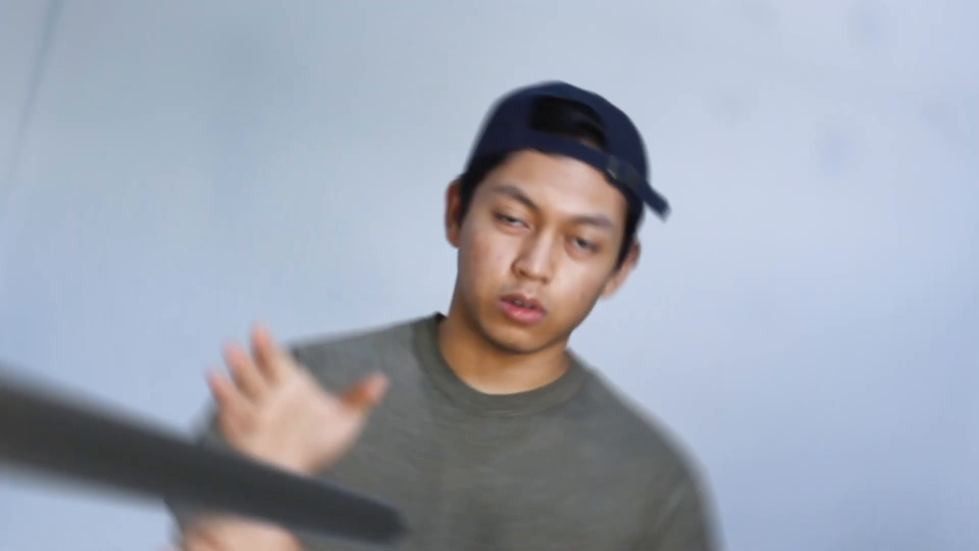